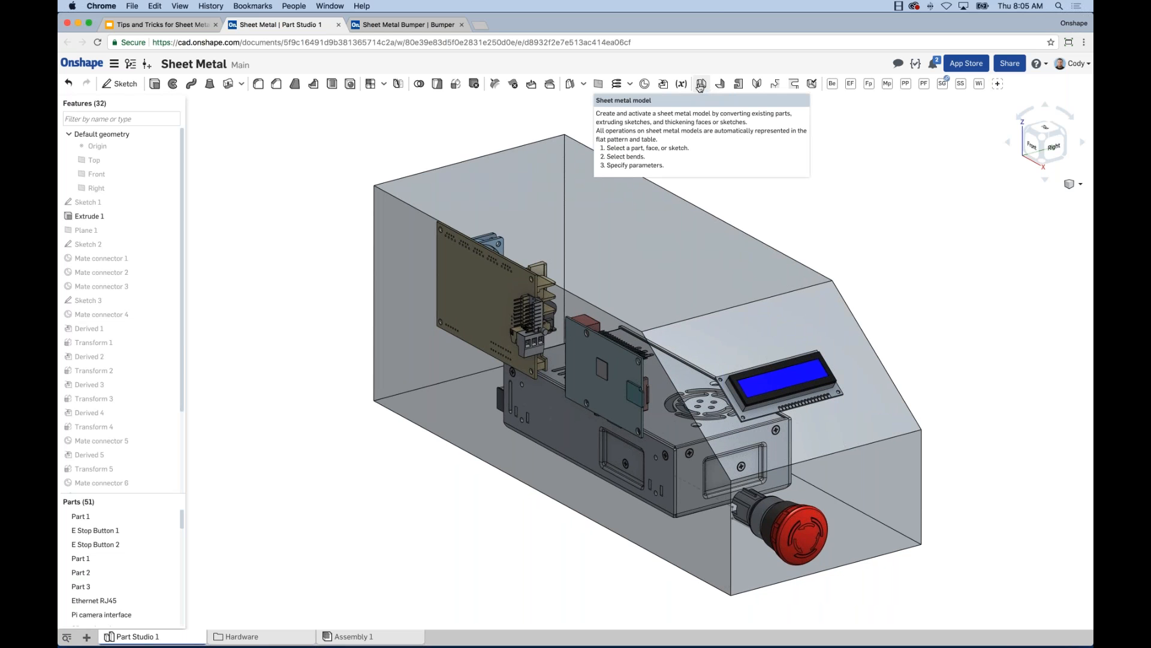
# Step: Start a sheet metal model by converting the translucent enclosure block, Part 1
pyautogui.click(702, 85)
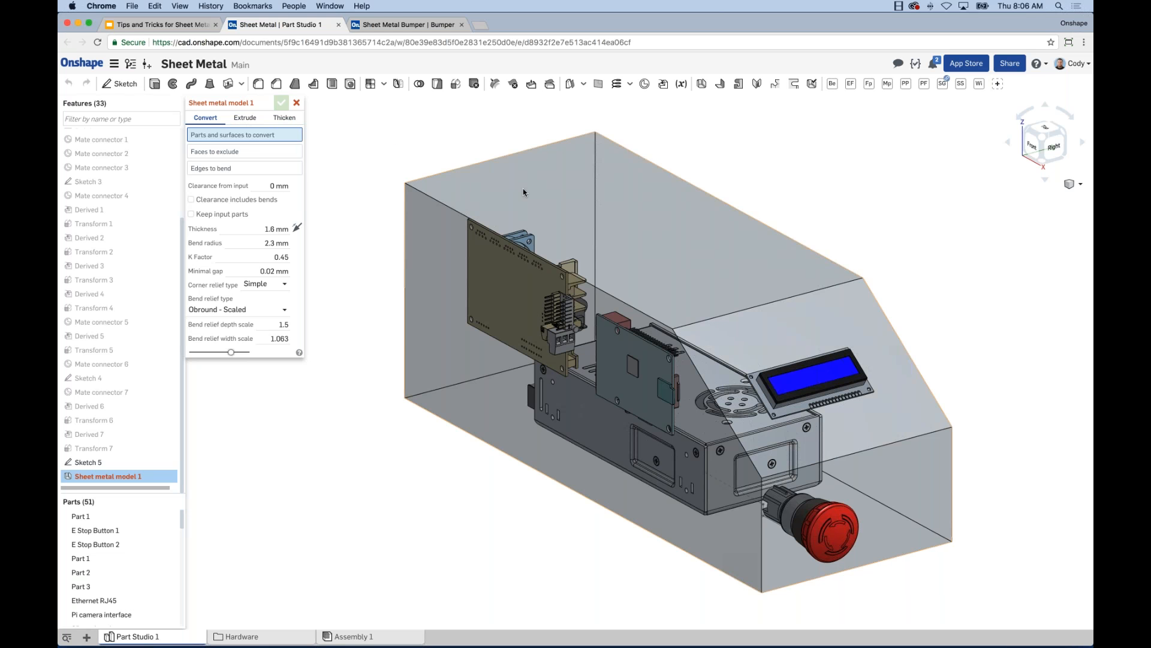
pyautogui.moveTo(523, 192)
pyautogui.mouseDown(button='right')
pyautogui.moveTo(502, 178)
pyautogui.moveTo(530, 191)
pyautogui.mouseUp(button='right')
pyautogui.press('p')
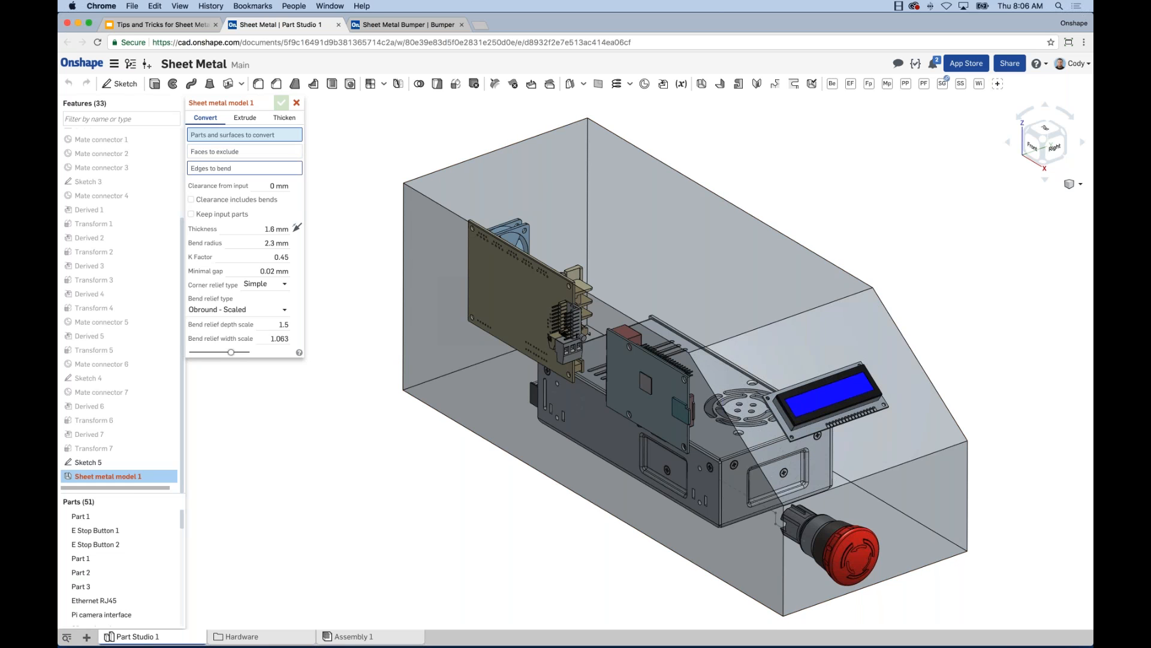
pyautogui.moveTo(851, 213); pyautogui.dragTo(822, 226, button='right')
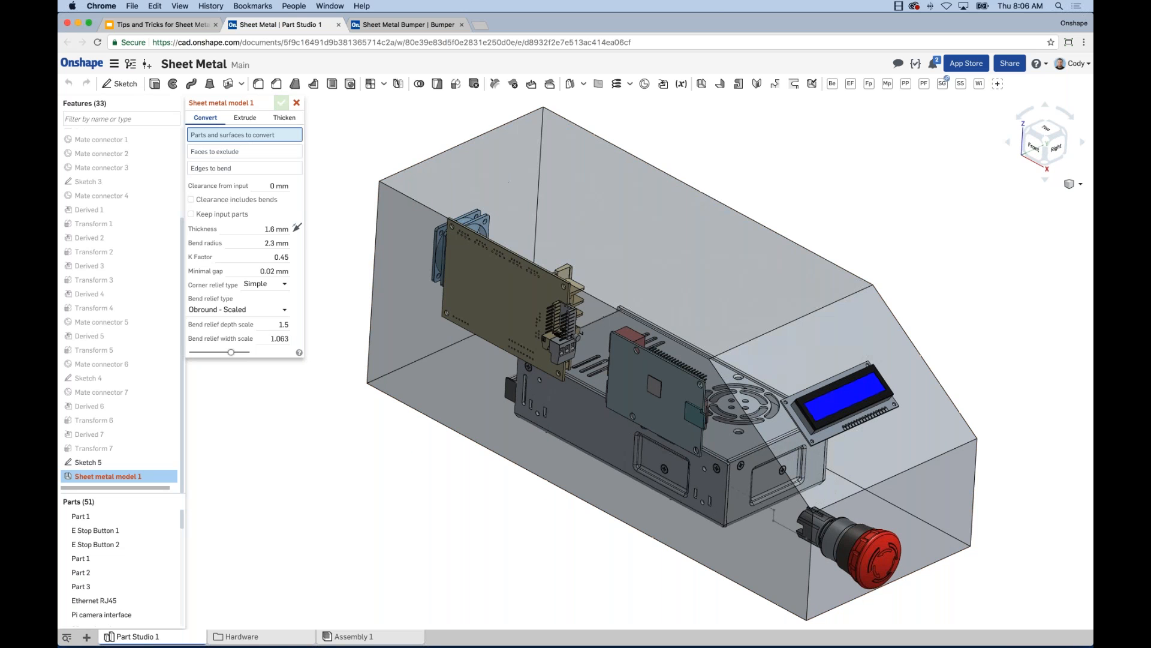
pyautogui.click(516, 178)
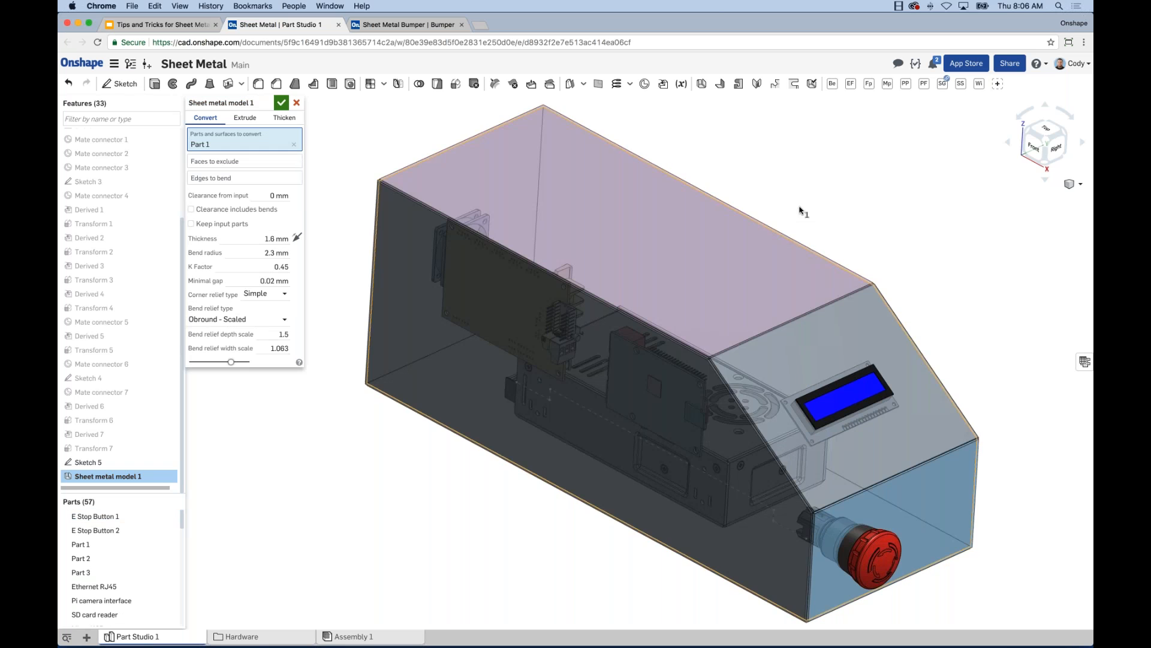
# Step: Add the enclosure's long bottom edge on the front-plane side as the first edge to bend
pyautogui.moveTo(854, 274); pyautogui.dragTo(743, 324, button='right')
pyautogui.scroll(5, 744, 324)
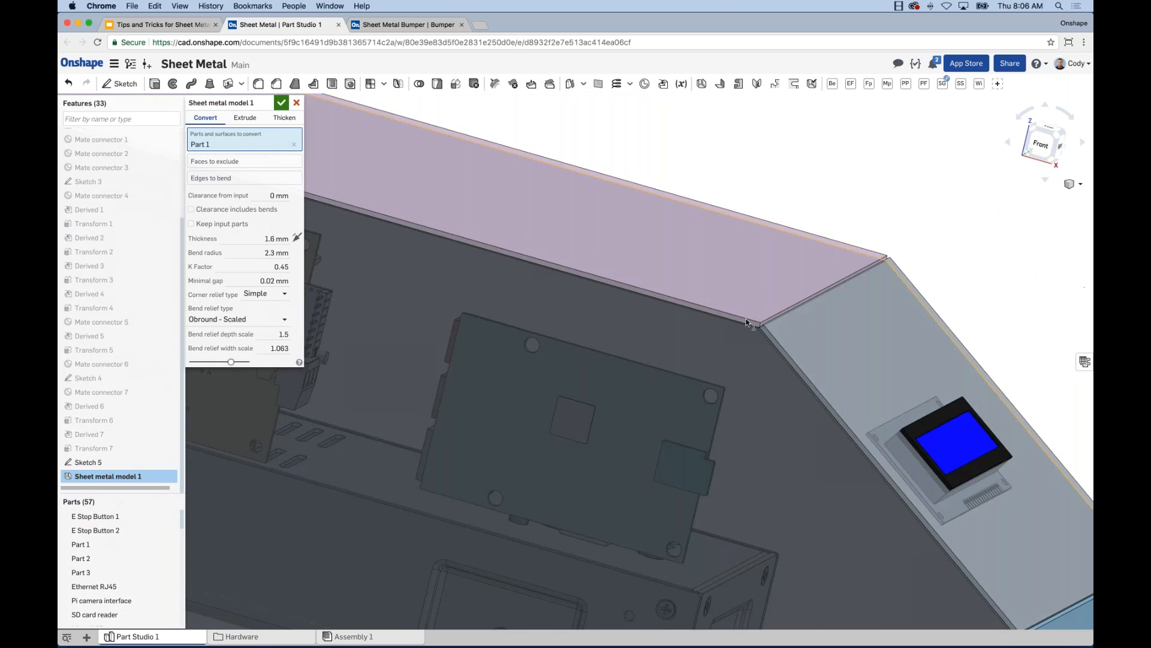
pyautogui.moveTo(753, 316); pyautogui.dragTo(728, 320, button='right')
pyautogui.scroll(-5, 720, 321)
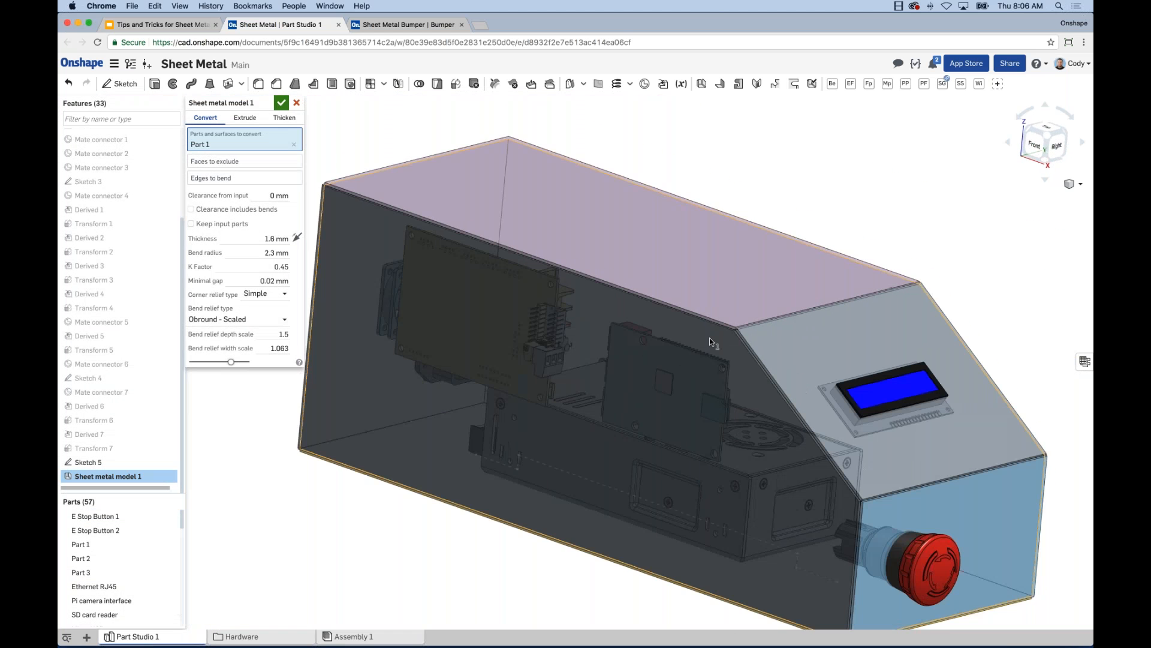
pyautogui.scroll(-2, 710, 337)
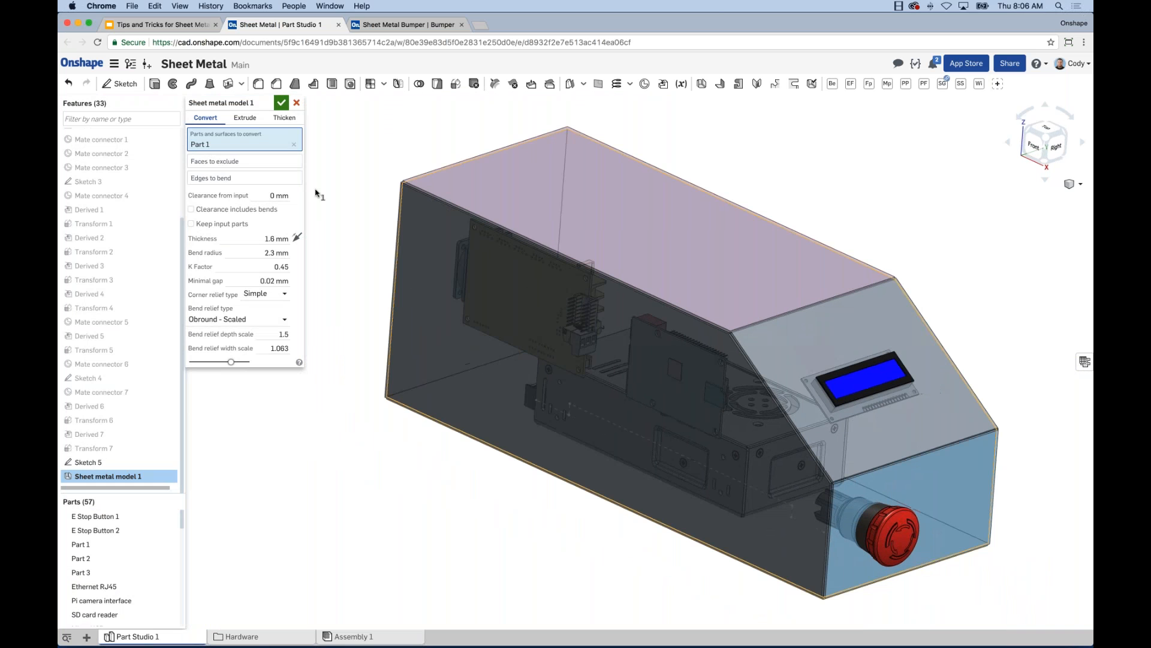
pyautogui.click(211, 180)
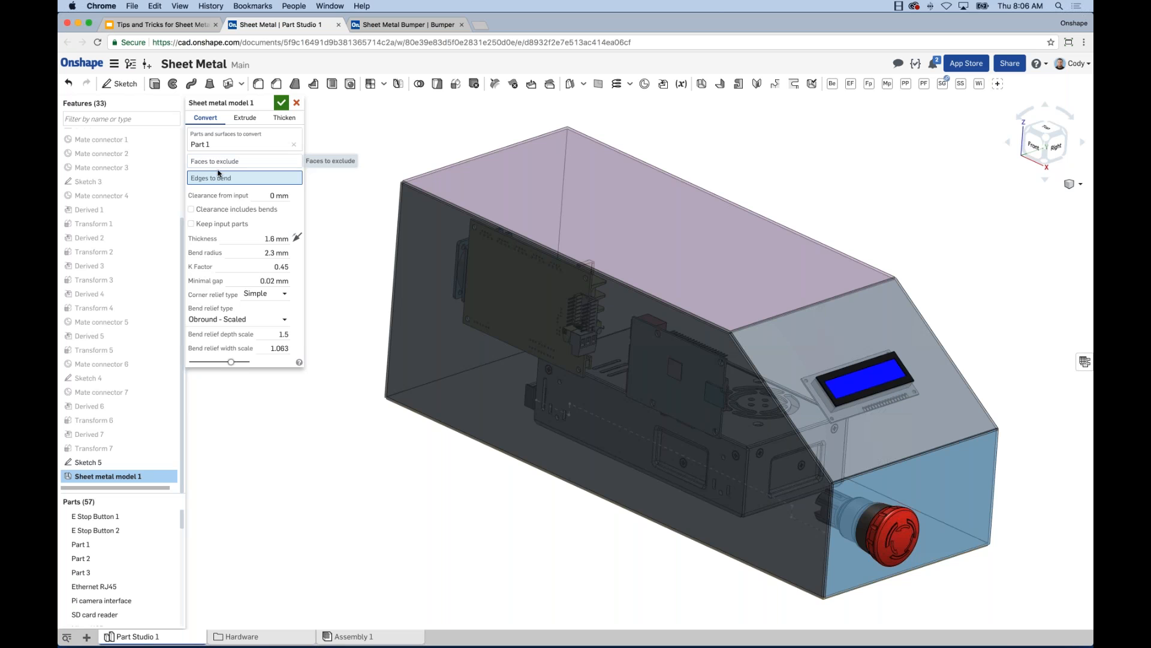
pyautogui.moveTo(630, 578); pyautogui.dragTo(779, 555, button='right')
pyautogui.scroll(5, 780, 556)
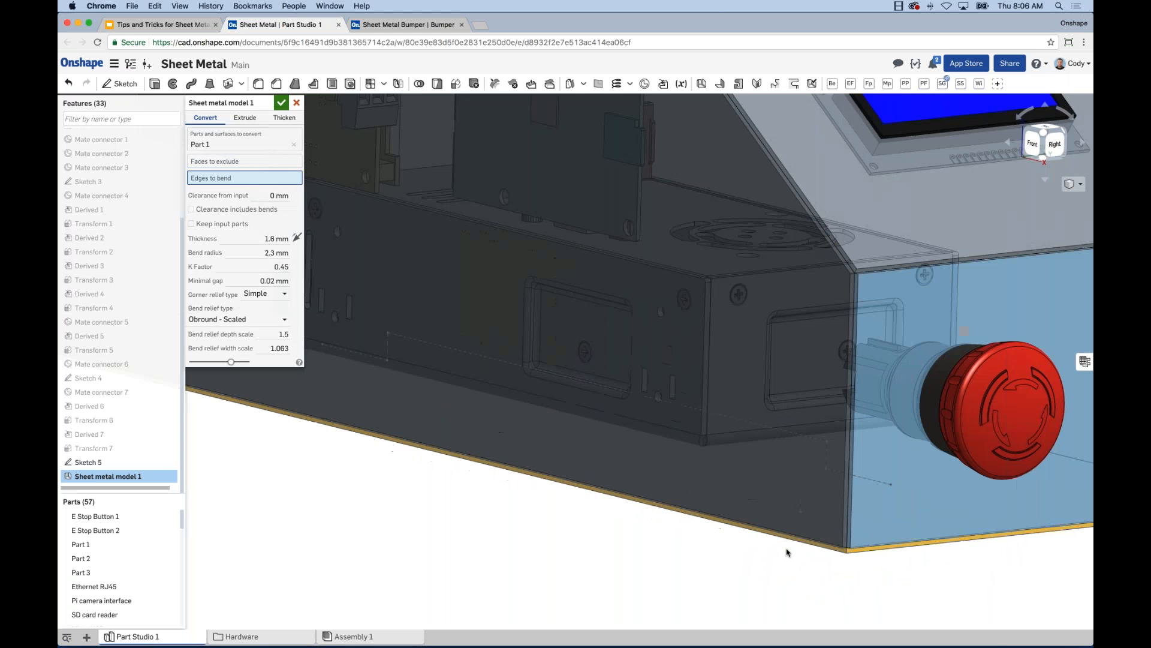
pyautogui.click(821, 543)
# Step: Add the long bottom edge of the opposite side wall to the edges to bend
pyautogui.scroll(3, 836, 548)
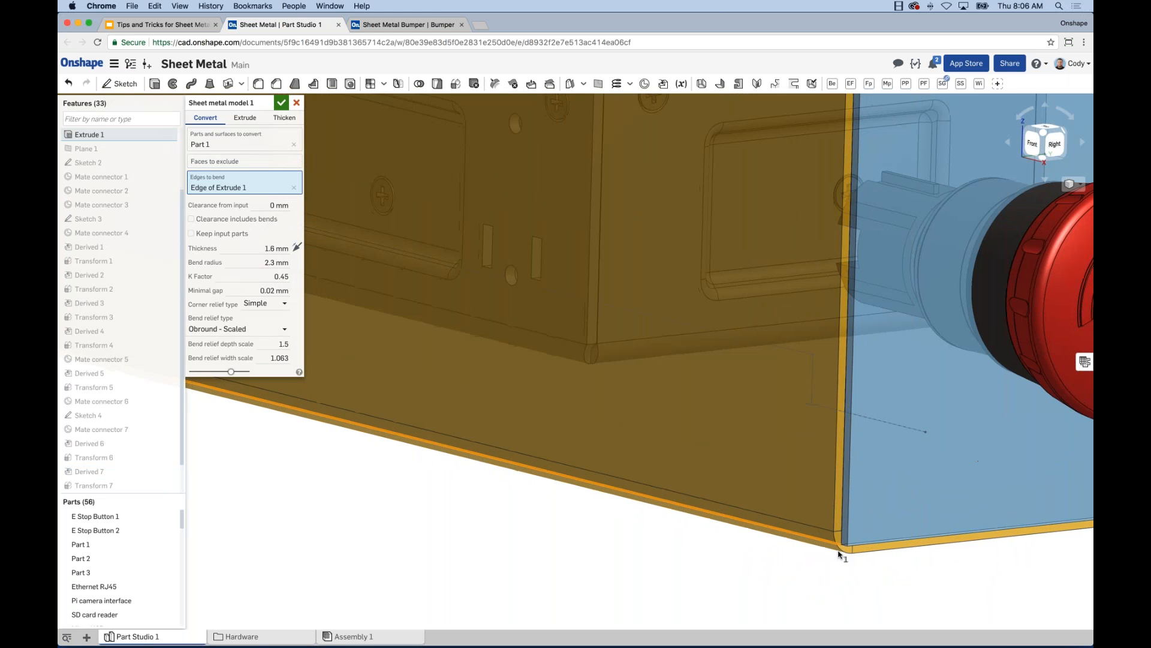
pyautogui.scroll(3, 839, 553)
pyautogui.scroll(-6, 820, 555)
pyautogui.moveTo(897, 570); pyautogui.dragTo(805, 534, button='middle')
pyautogui.moveTo(804, 535); pyautogui.dragTo(719, 480, button='right')
pyautogui.scroll(6, 663, 458)
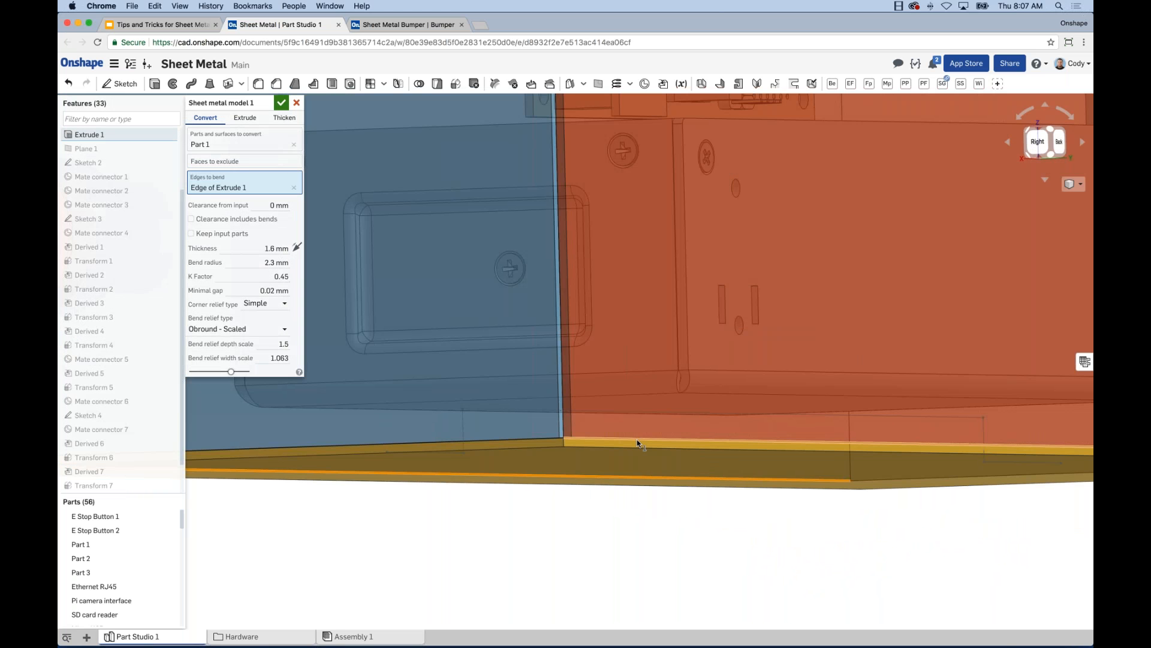
pyautogui.click(638, 442)
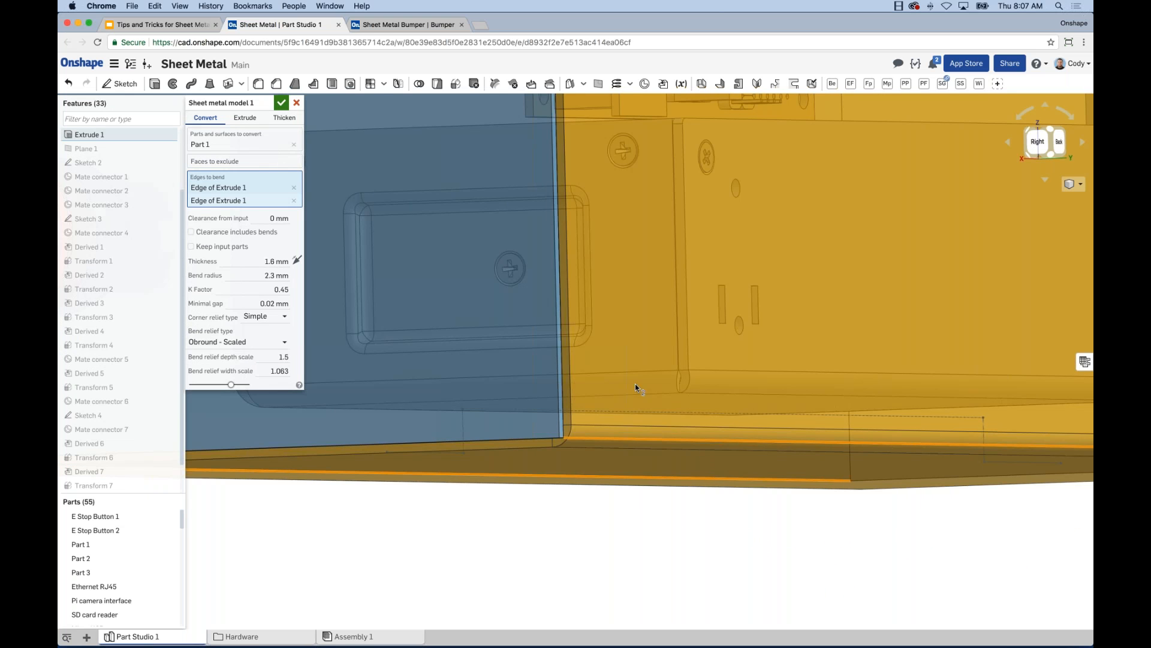
# Step: Add the bottom edge of the end wall with the power inlet and fan to the edges to bend
pyautogui.scroll(-5, 693, 465)
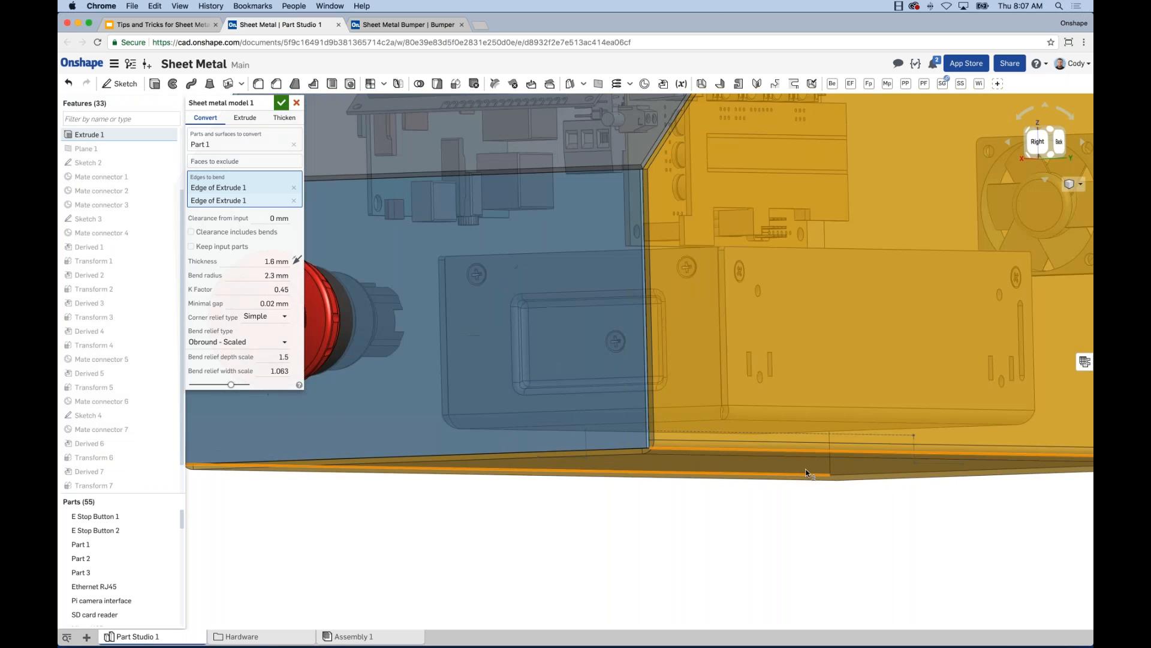
pyautogui.moveTo(857, 489); pyautogui.dragTo(709, 493, button='right')
pyautogui.click(711, 494)
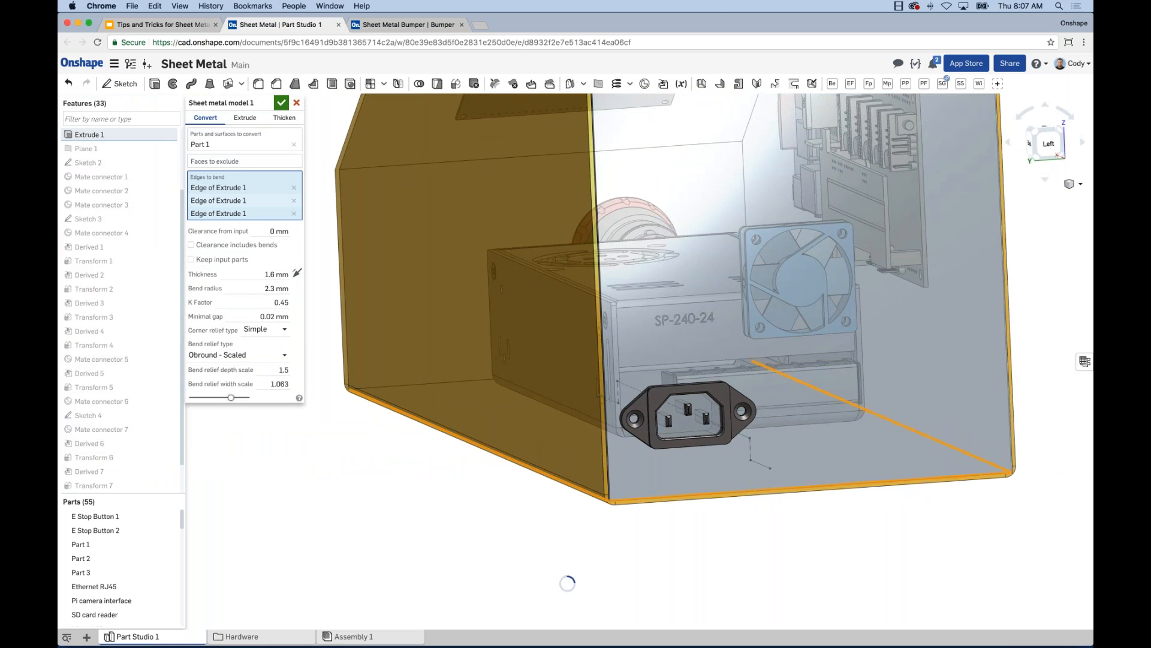
pyautogui.scroll(10, 609, 512)
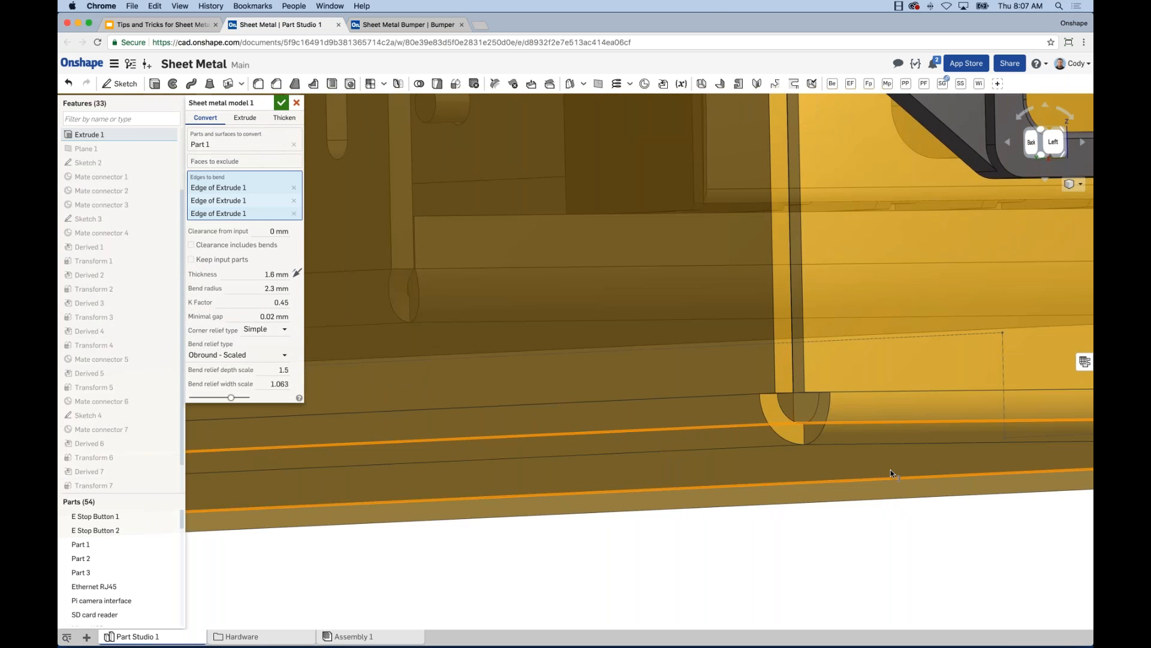
pyautogui.scroll(-8, 891, 469)
pyautogui.moveTo(759, 531); pyautogui.dragTo(851, 526, button='right')
pyautogui.moveTo(849, 526); pyautogui.dragTo(867, 514, button='middle')
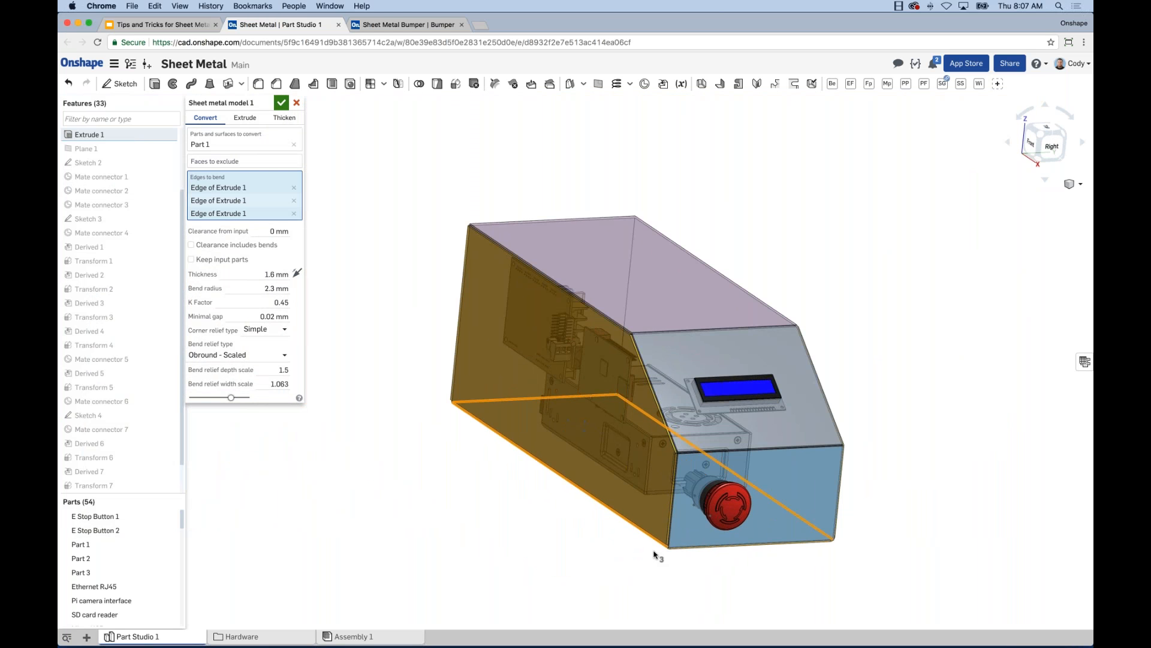
# Step: Exclude the top face, the sloped display face and the vertical emergency-stop face from the sheet metal conversion
pyautogui.click(227, 162)
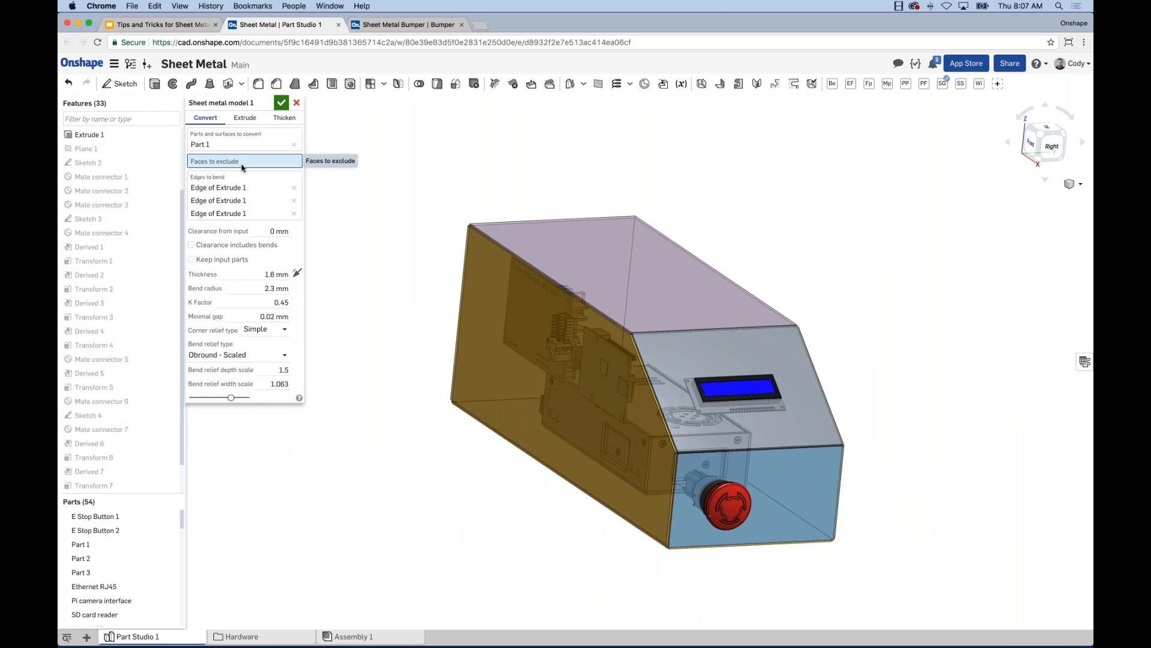
pyautogui.click(649, 284)
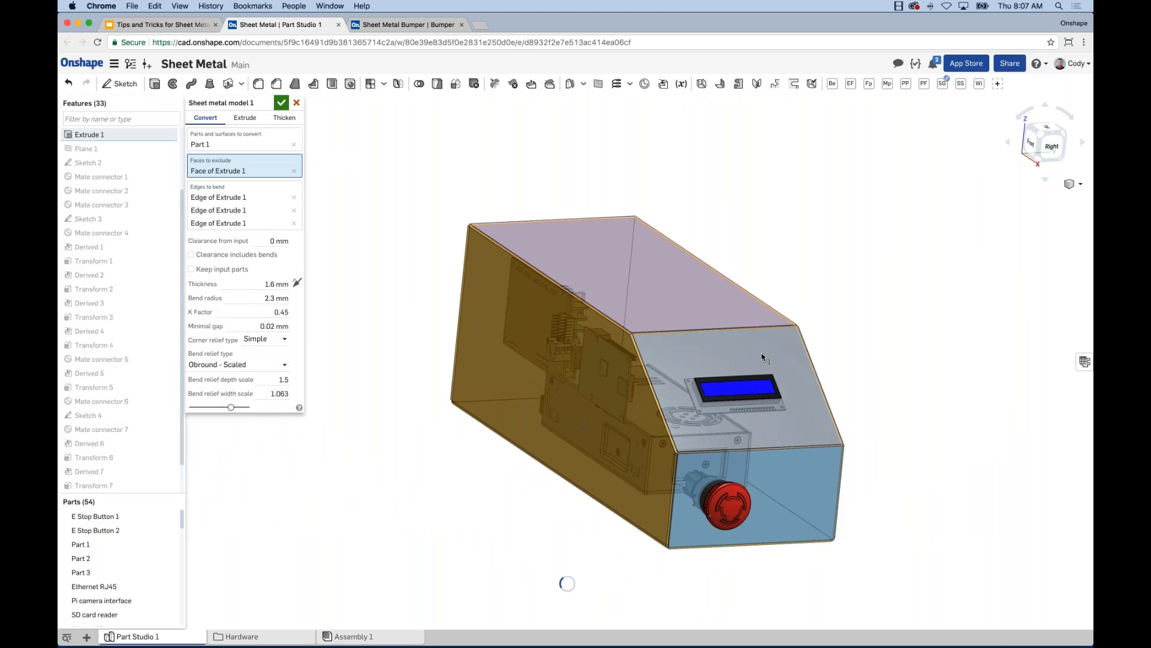
pyautogui.click(803, 505)
pyautogui.click(803, 504)
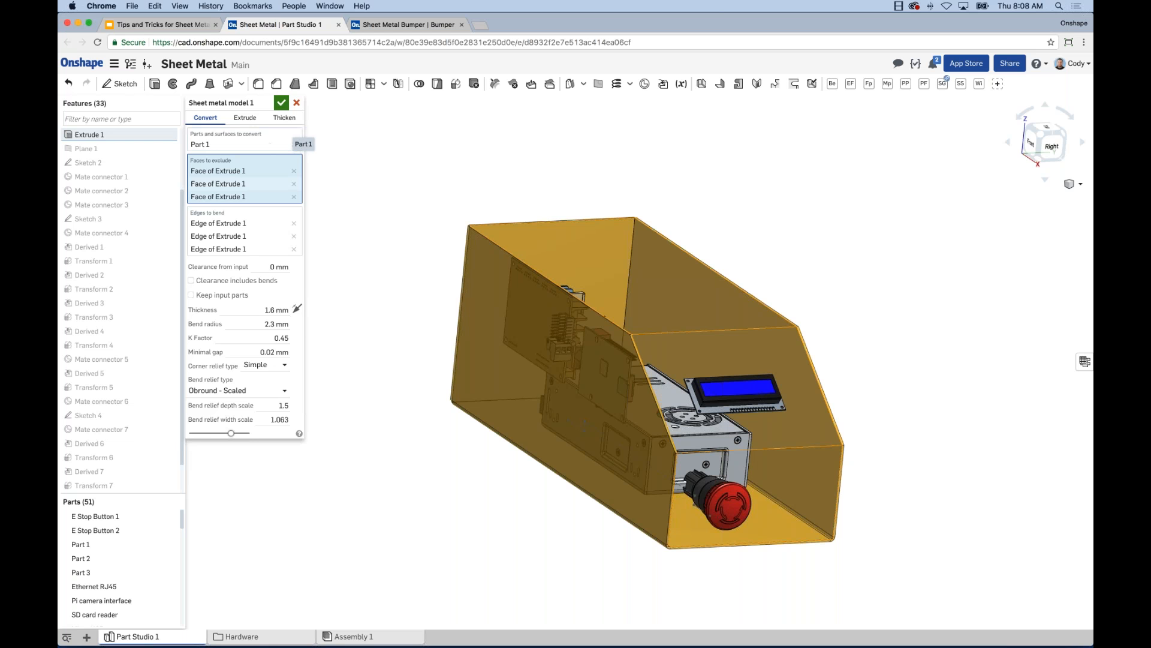
# Step: Review the thickness, bend radius and K factor settings and the available bend and corner relief types
pyautogui.click(296, 308)
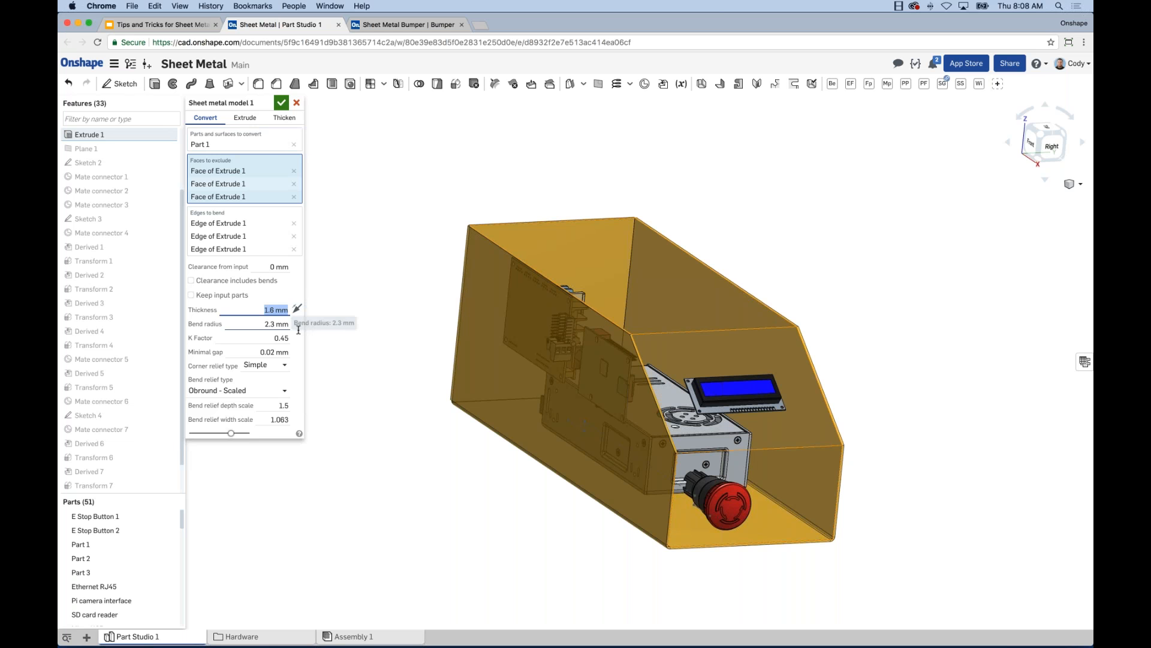
pyautogui.press('Tab')
pyautogui.press('Tab')
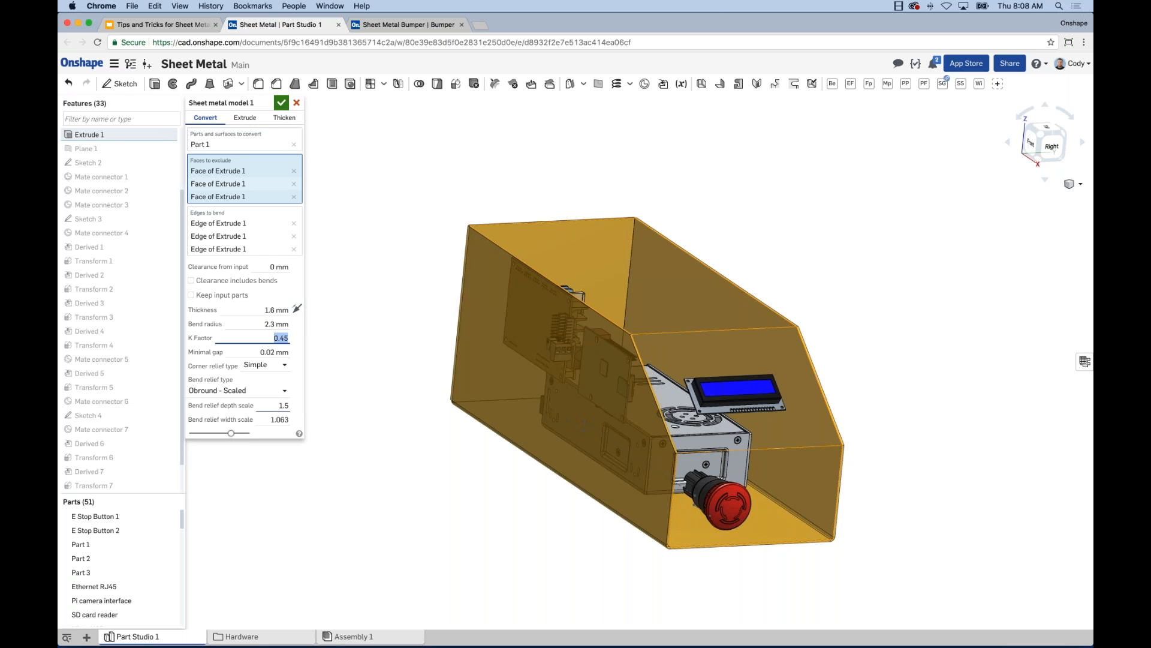
pyautogui.click(223, 392)
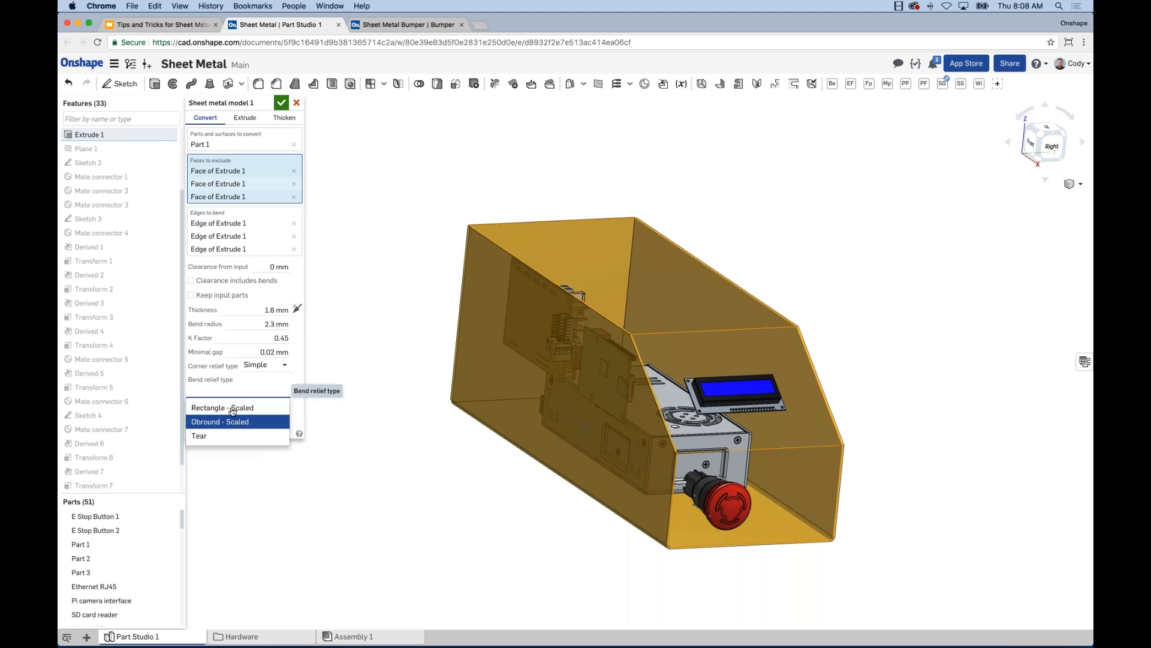
pyautogui.press('Return')
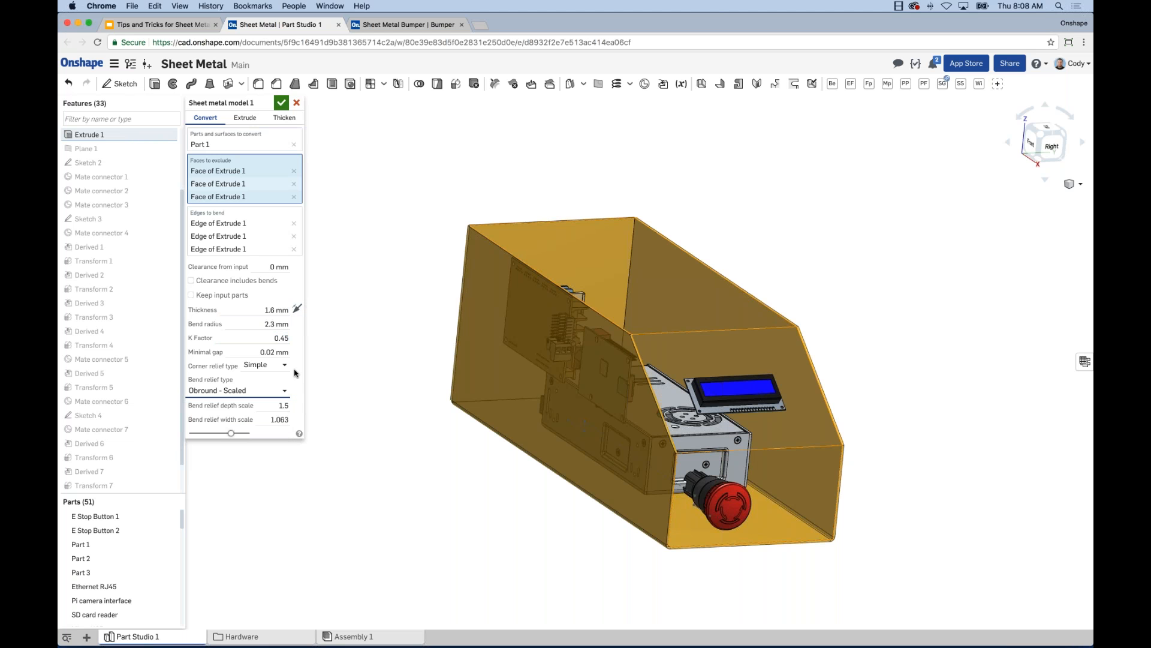
pyautogui.click(285, 365)
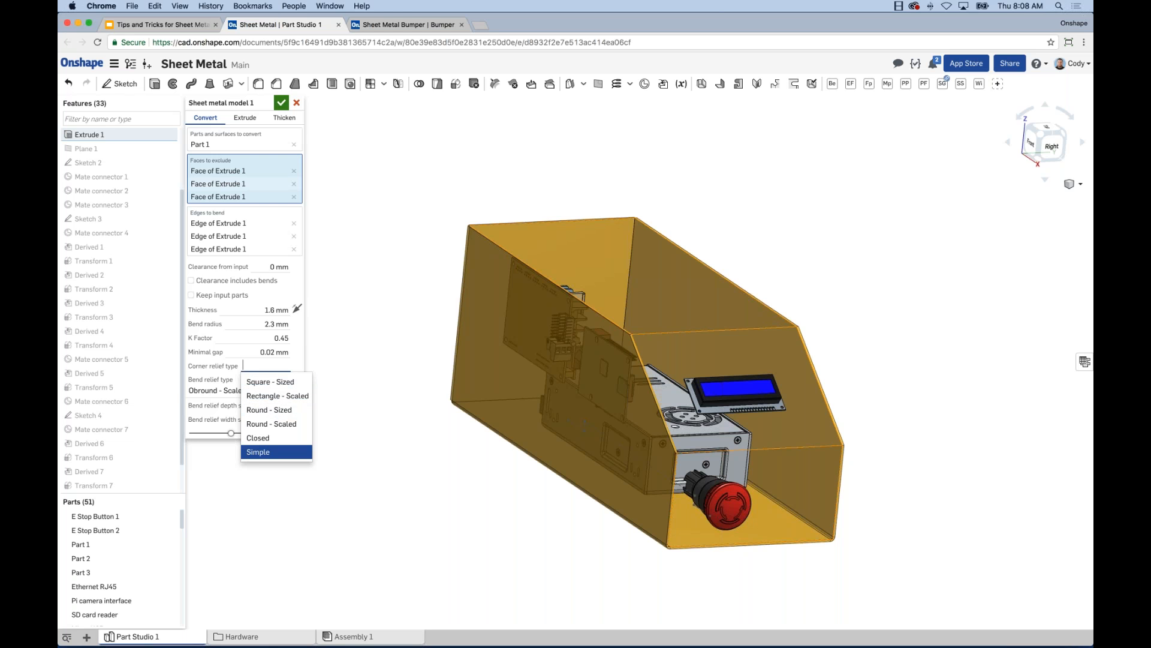
pyautogui.click(218, 365)
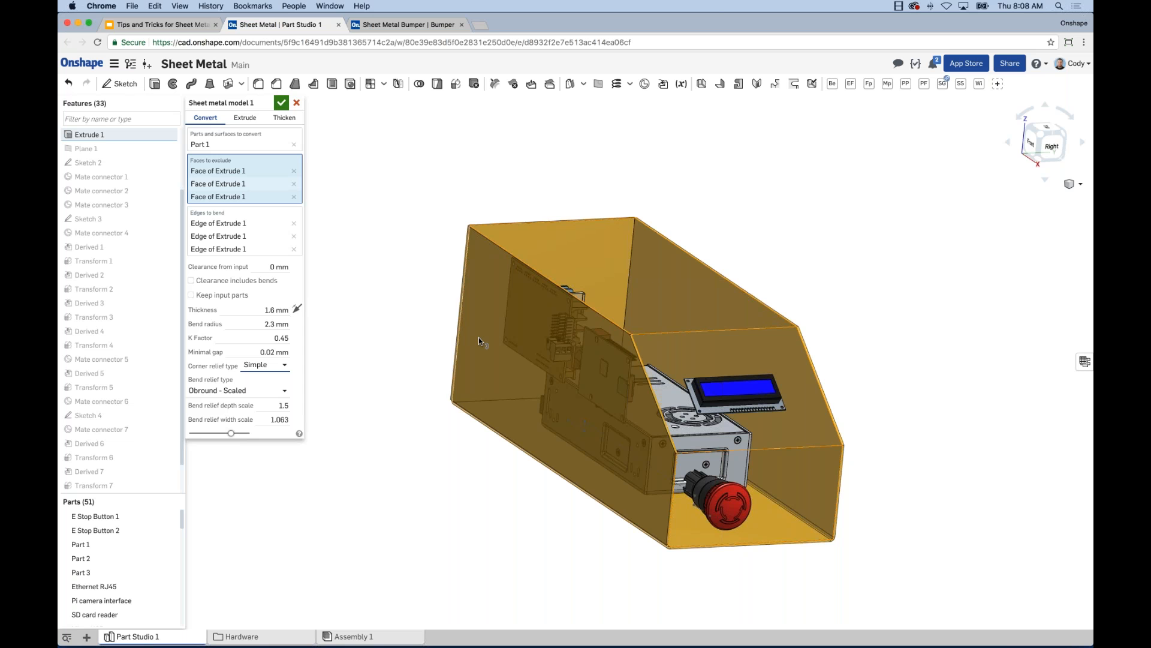
# Step: Keep the input parts in the conversion and accept the sheet metal model
pyautogui.moveTo(441, 179); pyautogui.dragTo(388, 174, button='right')
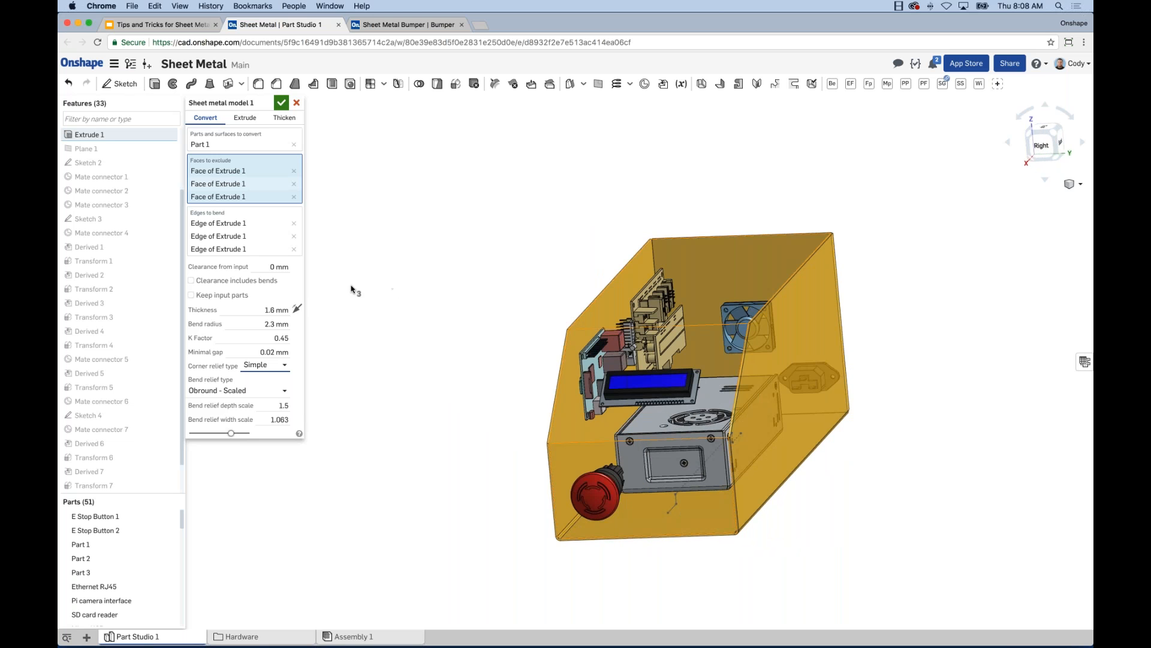
pyautogui.click(192, 296)
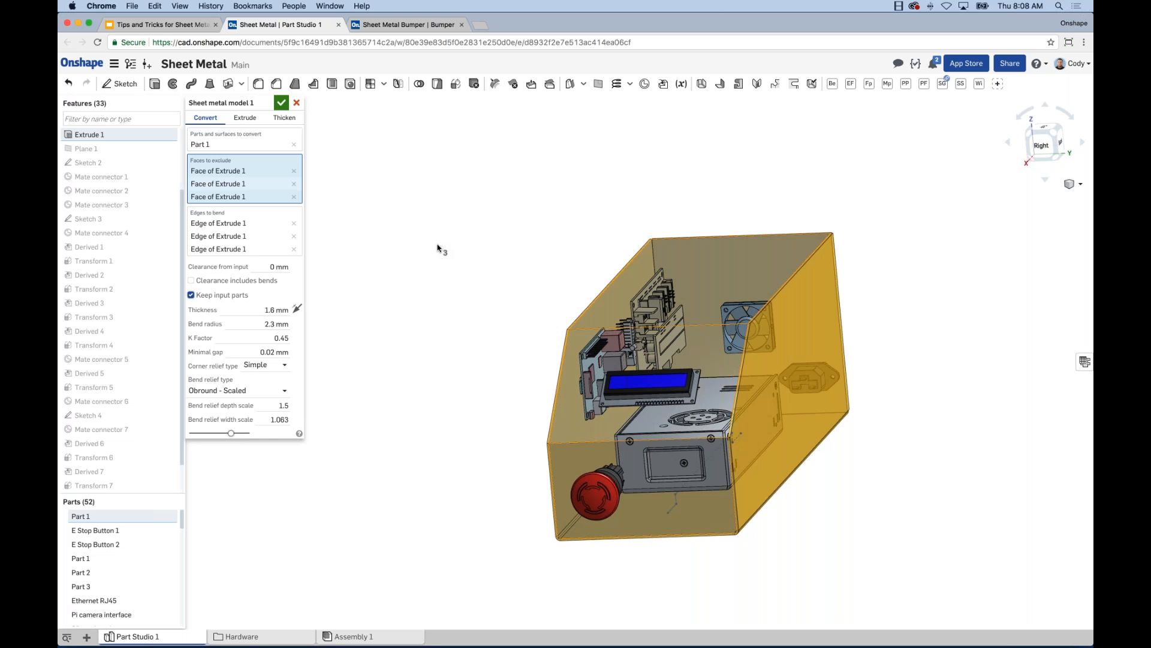
pyautogui.moveTo(442, 250); pyautogui.dragTo(453, 242, button='right')
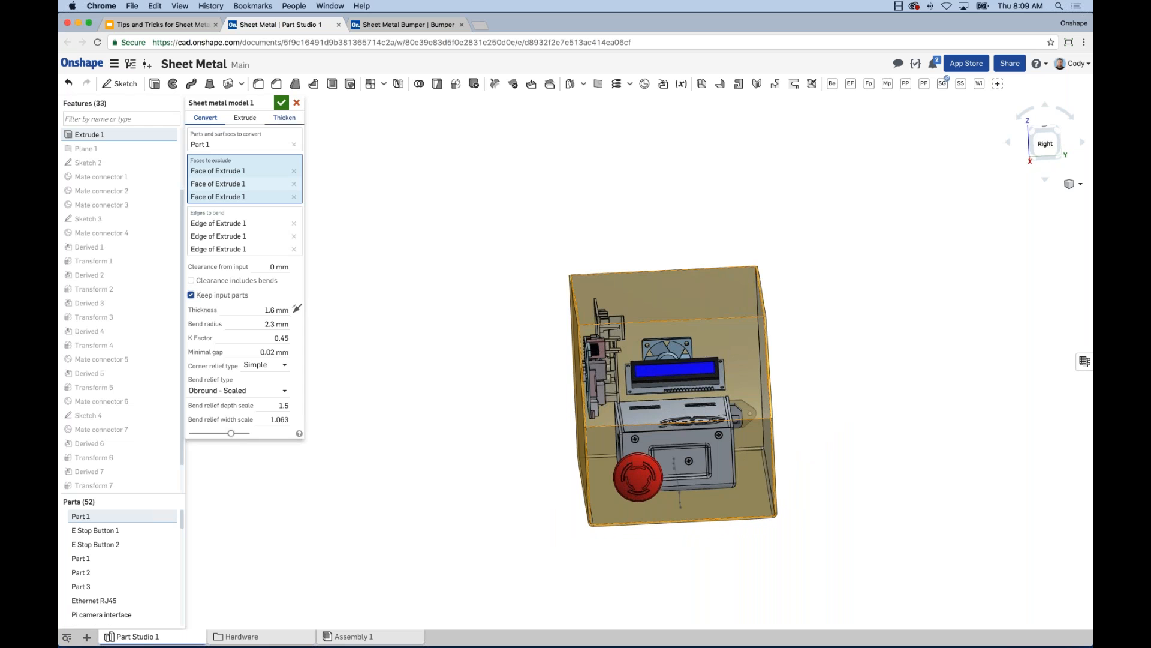
pyautogui.click(281, 102)
# Step: Hide the original solid block and highlight the converted sheet metal part in the model to identify it
pyautogui.moveTo(375, 340); pyautogui.dragTo(419, 358, button='right')
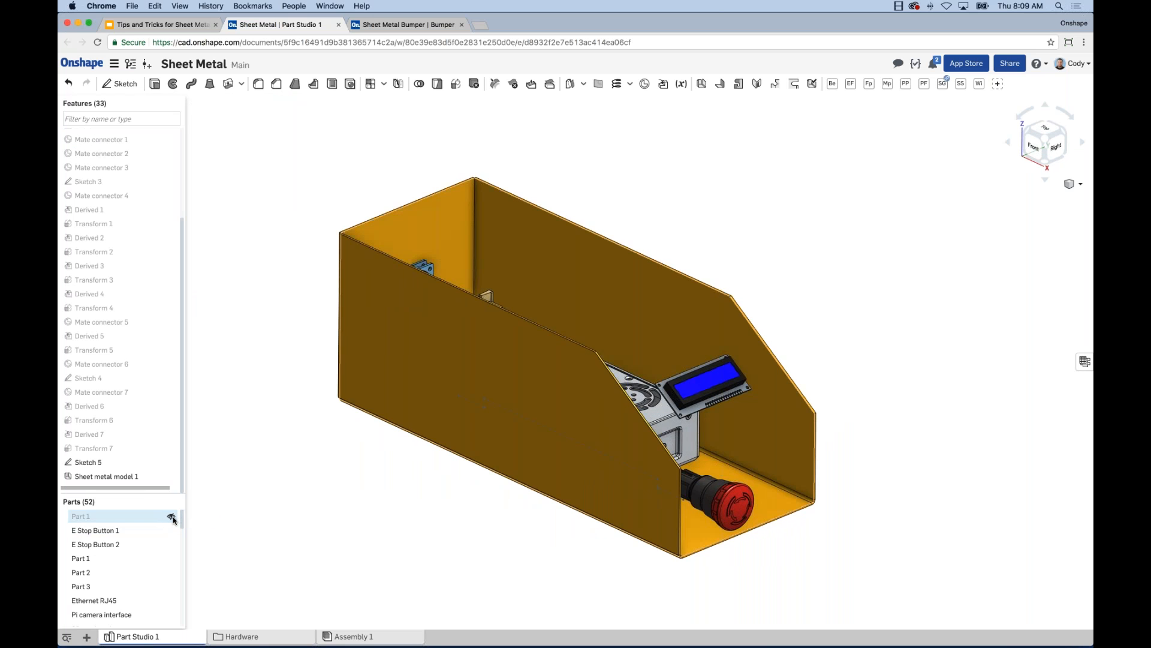
pyautogui.scroll(-5, 178, 562)
pyautogui.scroll(-10, 178, 562)
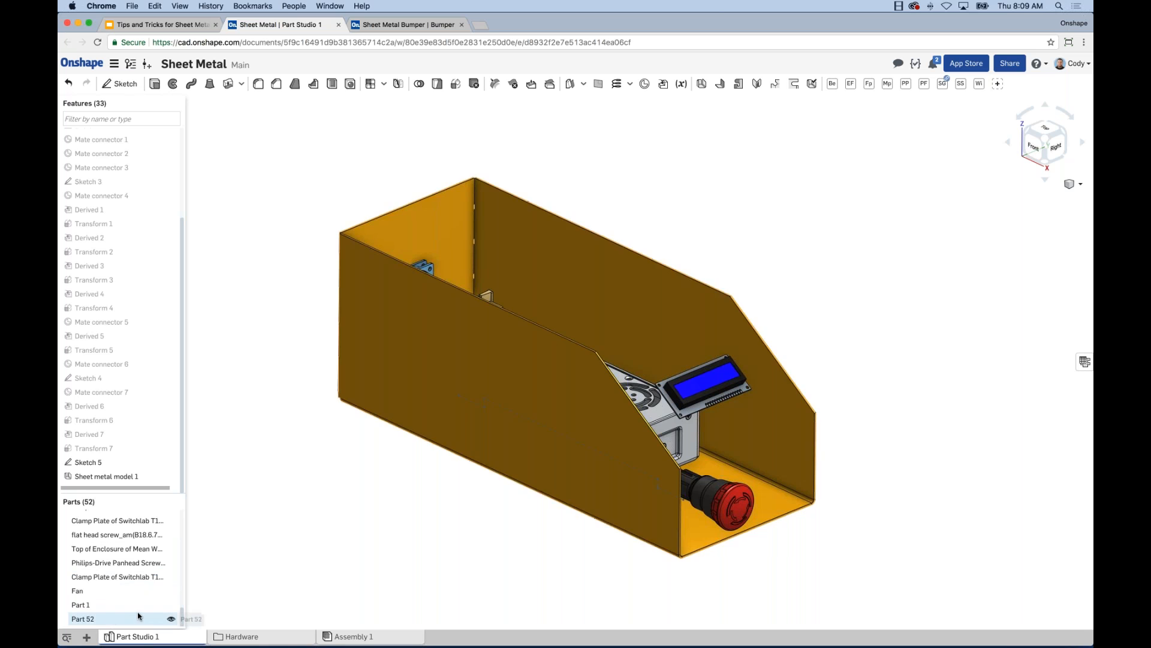
pyautogui.click(138, 616)
pyautogui.moveTo(262, 532)
pyautogui.mouseDown(button='right')
pyautogui.moveTo(225, 533)
pyautogui.moveTo(290, 537)
pyautogui.moveTo(280, 539)
pyautogui.mouseUp(button='right')
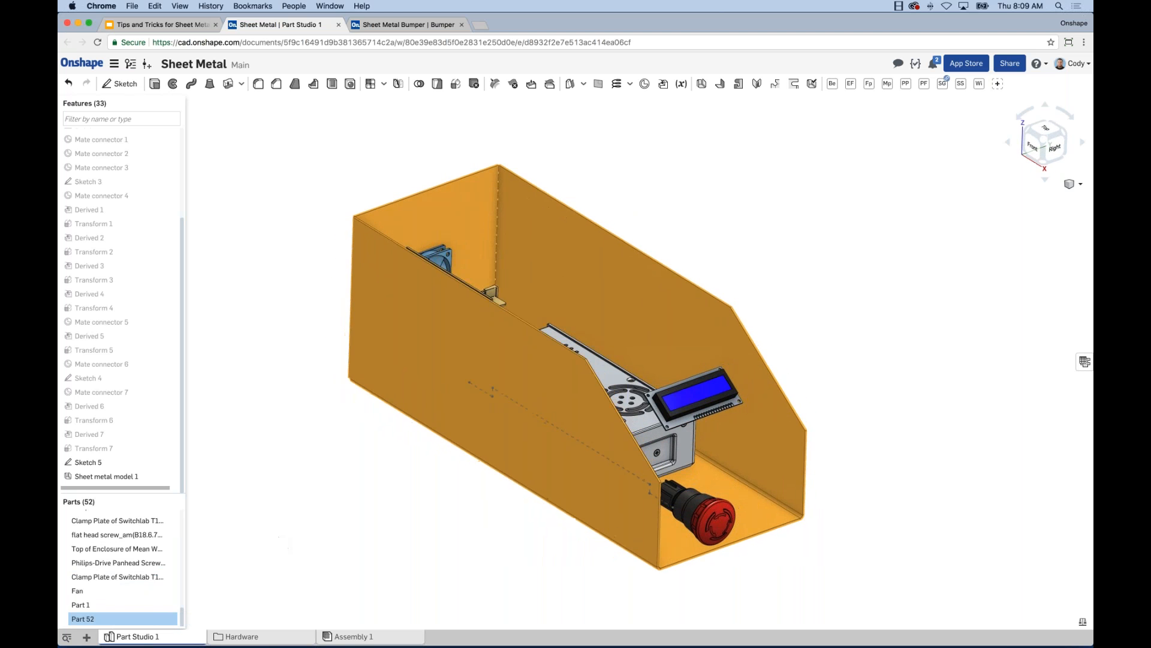
pyautogui.click(411, 498)
pyautogui.scroll(-2, 415, 497)
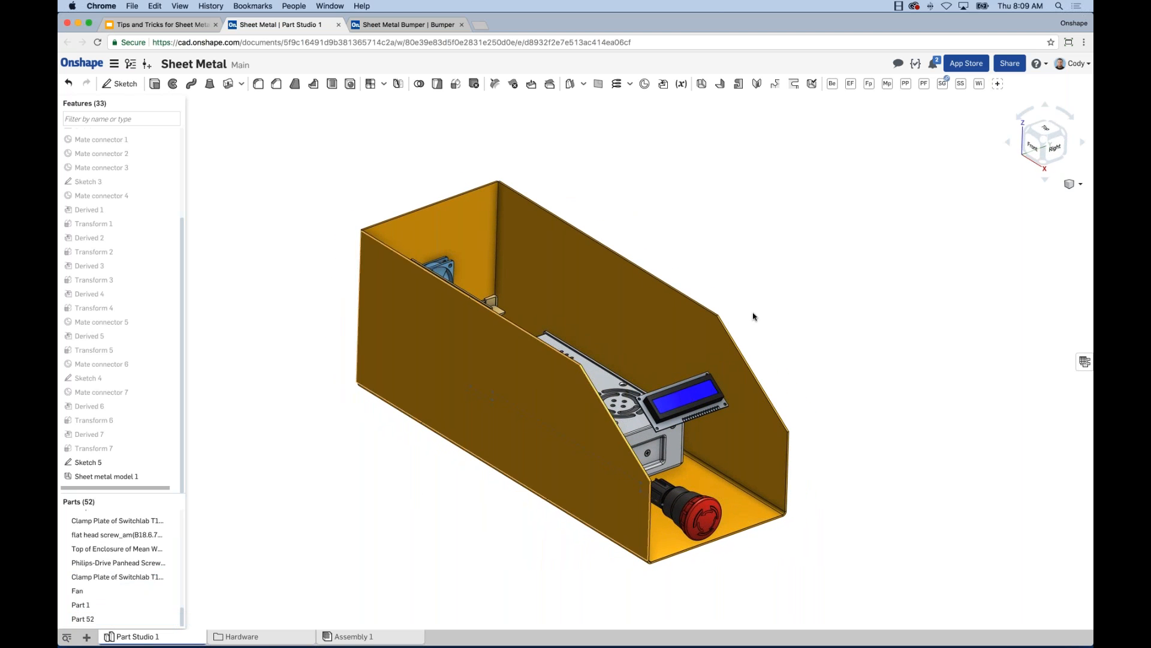
# Step: Show the bend and rip table and the flat pattern of the sheet metal model beside the folded part
pyautogui.moveTo(819, 306); pyautogui.dragTo(819, 304, button='middle')
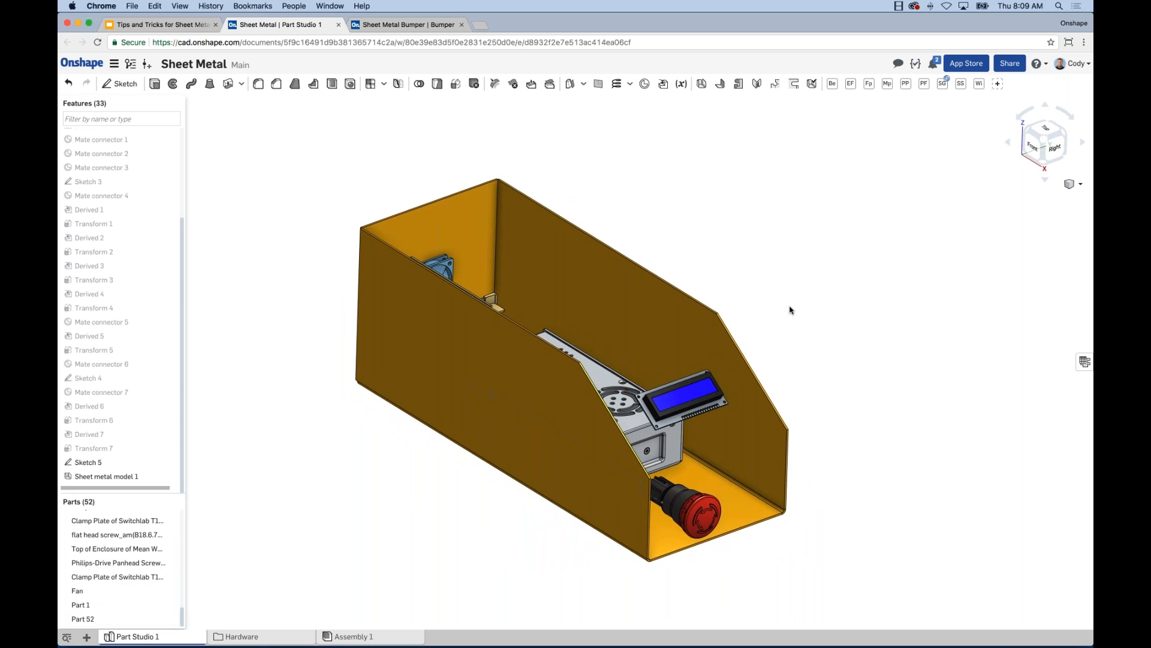
pyautogui.moveTo(788, 309); pyautogui.dragTo(820, 304, button='middle')
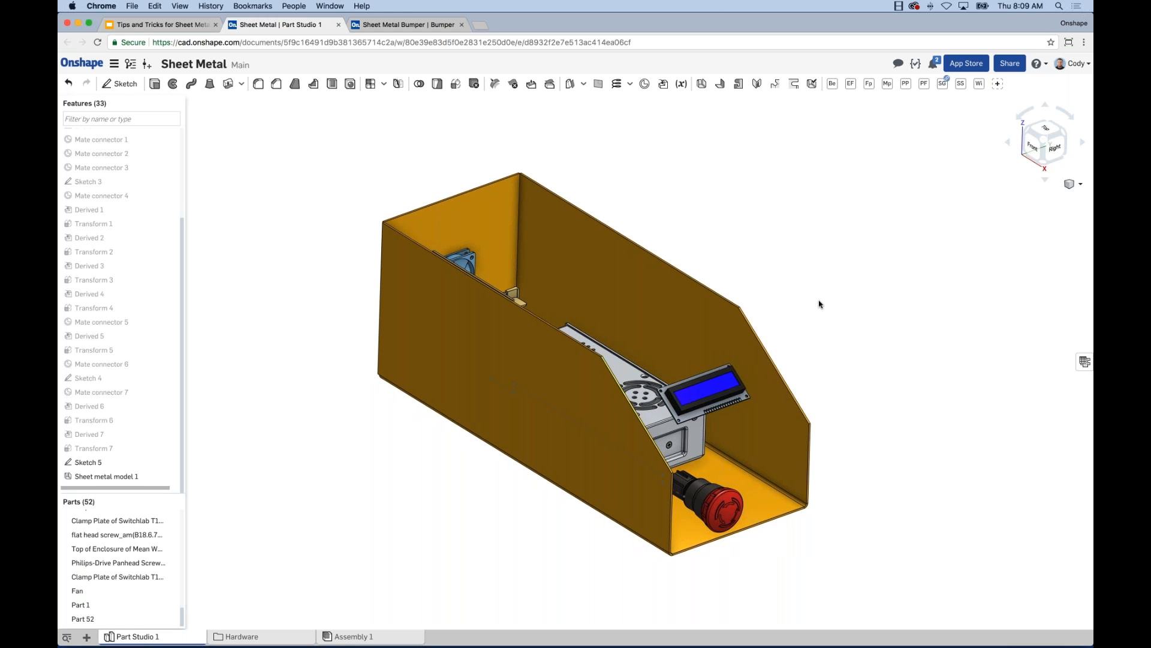
pyautogui.click(1085, 363)
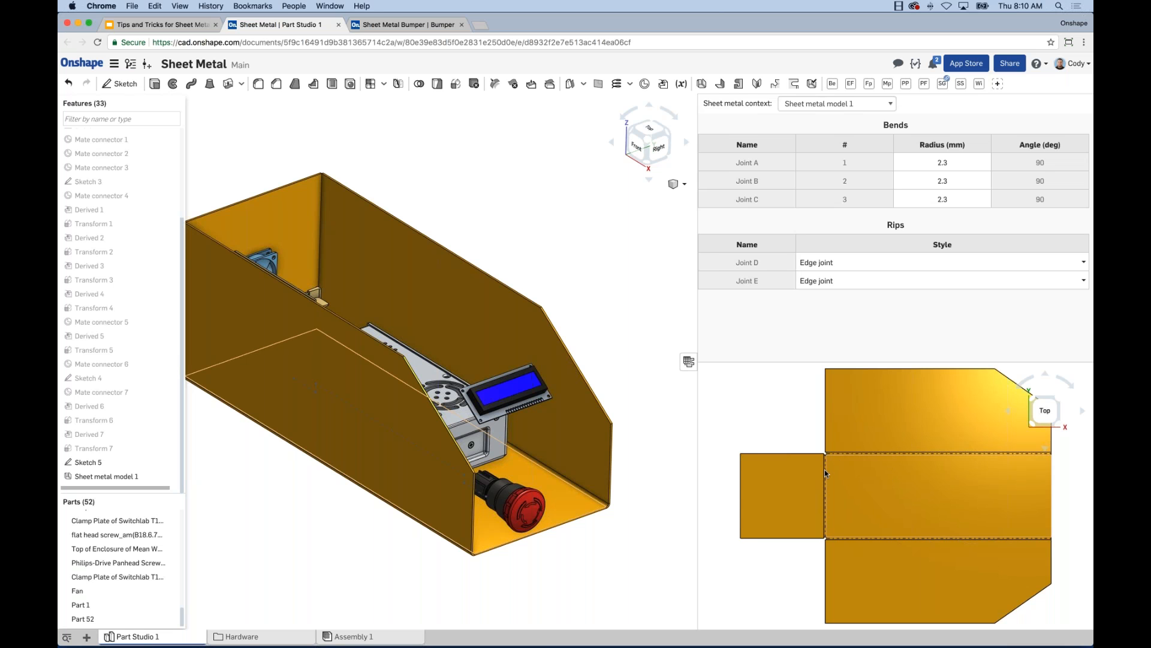
# Step: Match the joints in the bend table to the flat pattern and folded part, and close the table and flat view
pyautogui.scroll(3, 825, 470)
pyautogui.scroll(-4, 883, 475)
pyautogui.moveTo(923, 481); pyautogui.dragTo(869, 468, button='middle')
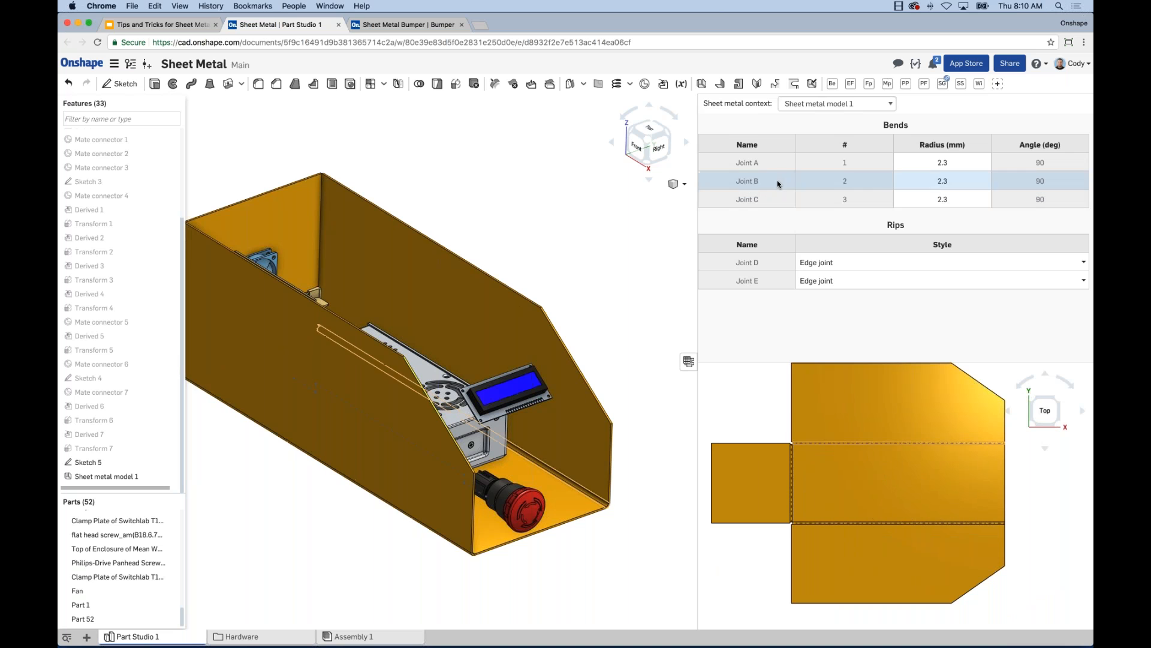
pyautogui.moveTo(669, 450); pyautogui.dragTo(692, 443, button='middle')
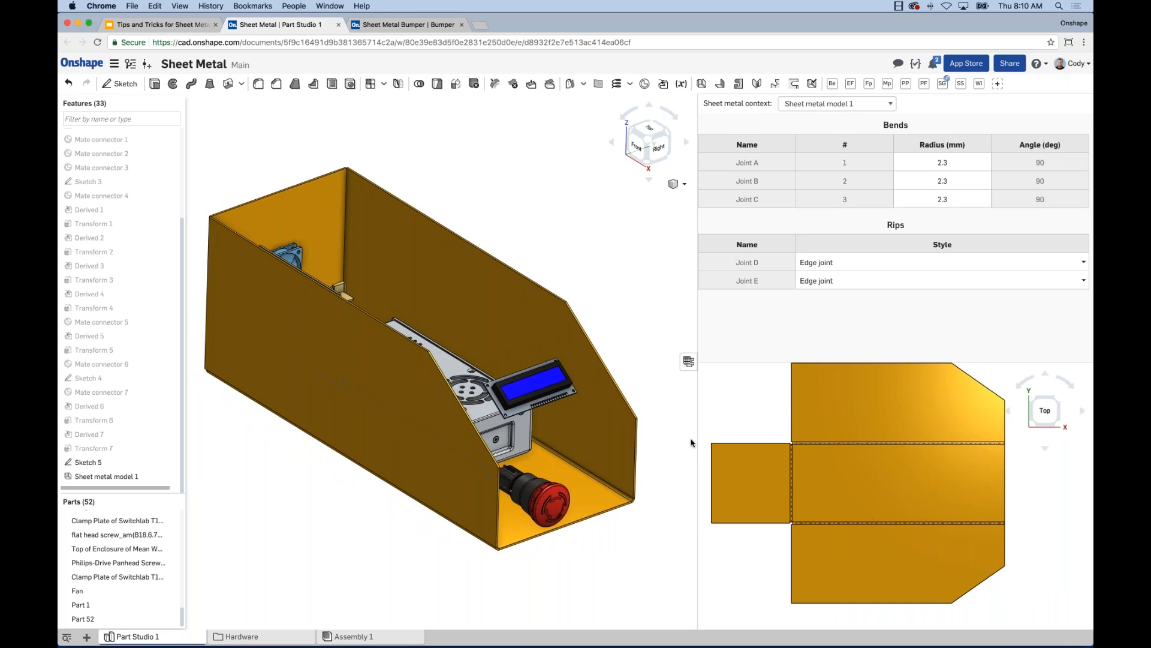
pyautogui.click(689, 361)
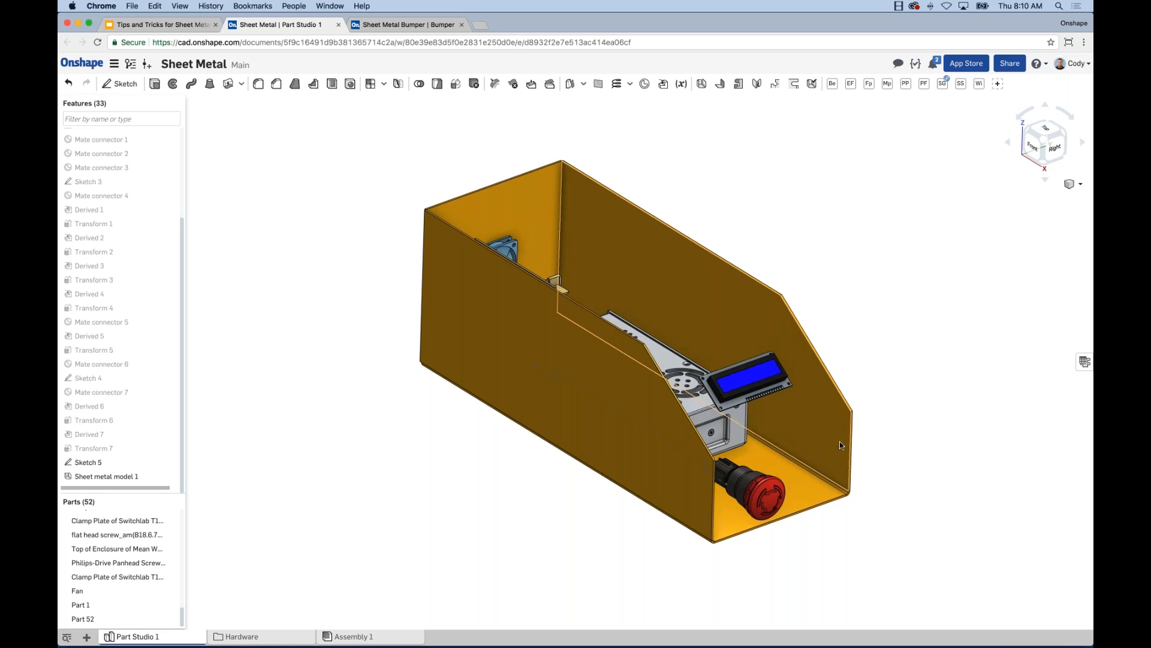
# Step: Show the original solid enclosure block again inside the converted sheet metal part
pyautogui.scroll(10, 162, 551)
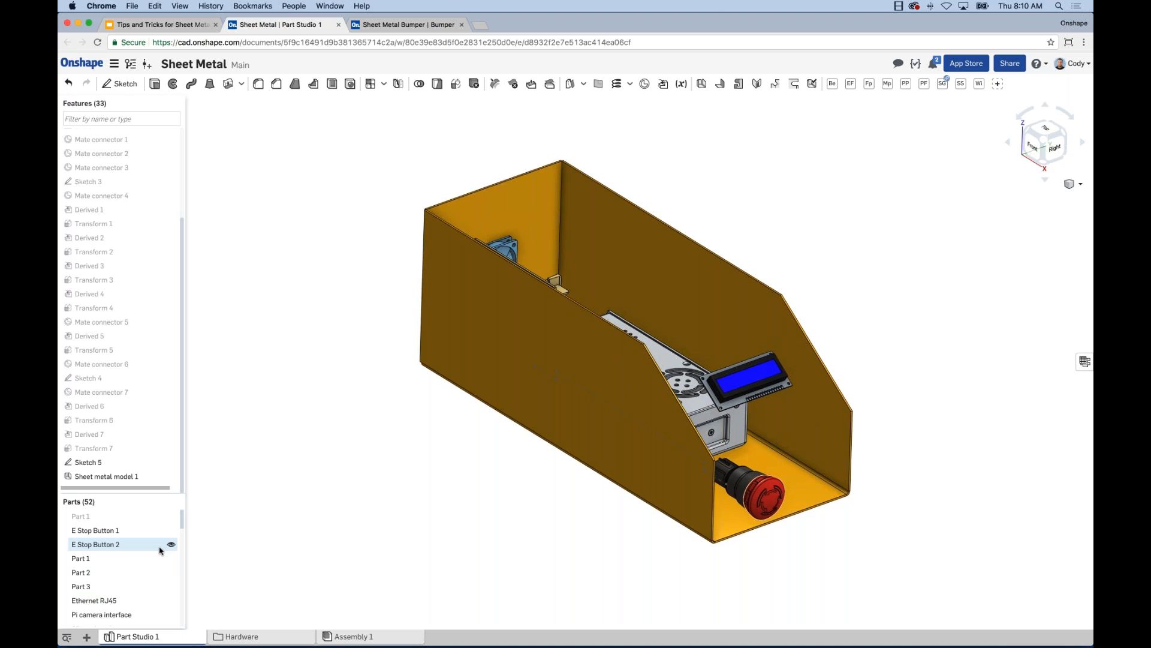
pyautogui.click(171, 516)
pyautogui.moveTo(388, 522); pyautogui.dragTo(387, 522, button='middle')
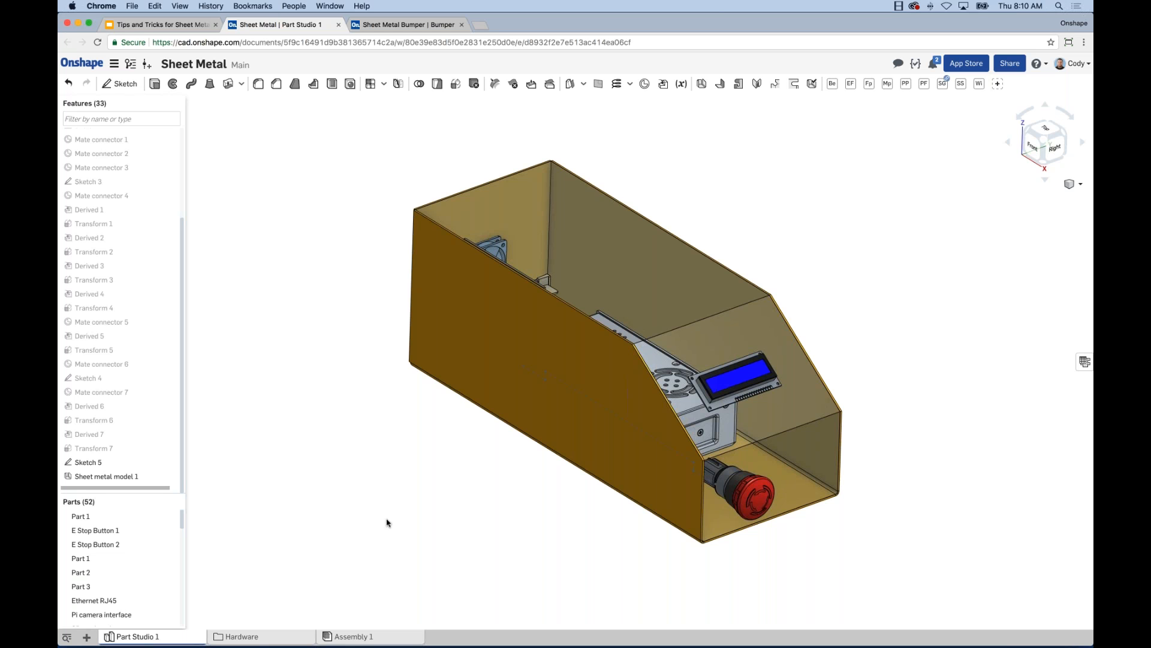
pyautogui.moveTo(861, 265); pyautogui.dragTo(897, 245, button='middle')
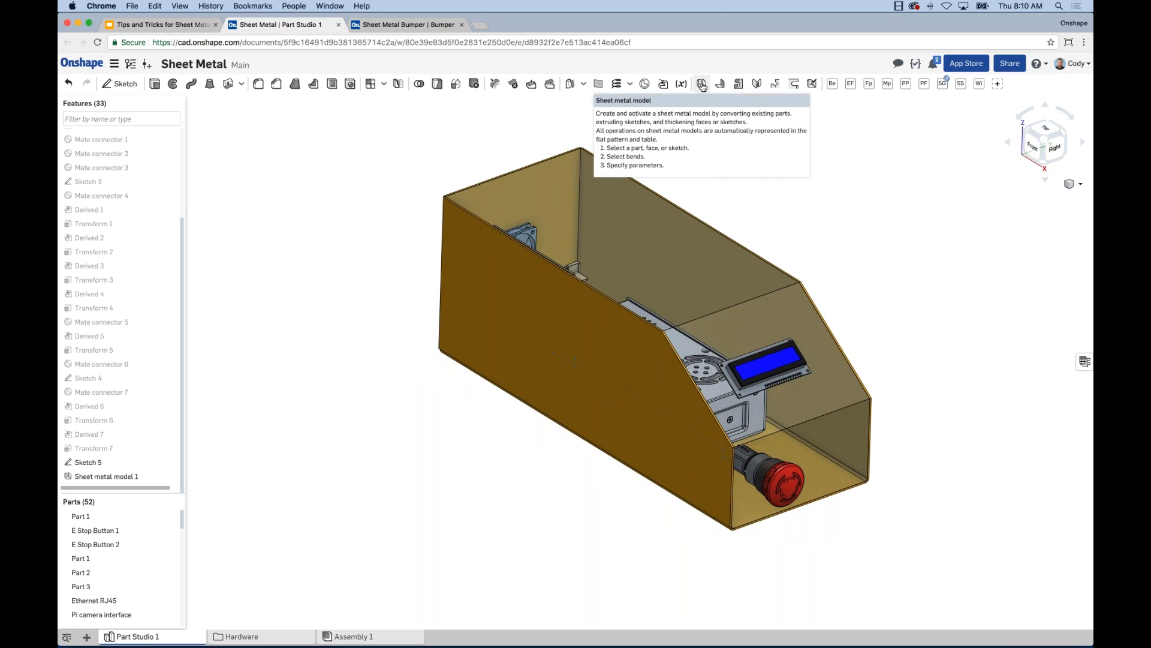
# Step: Start a sheet metal model with Thicken on the block's top face, sloped display face and front face
pyautogui.click(702, 84)
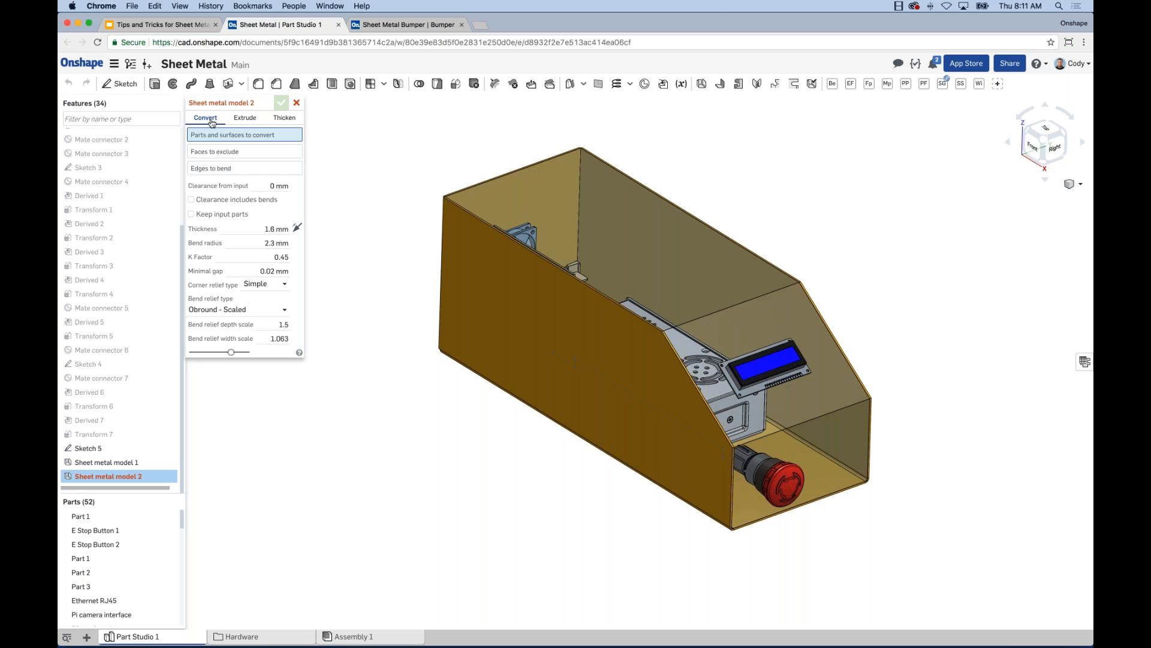
pyautogui.click(289, 123)
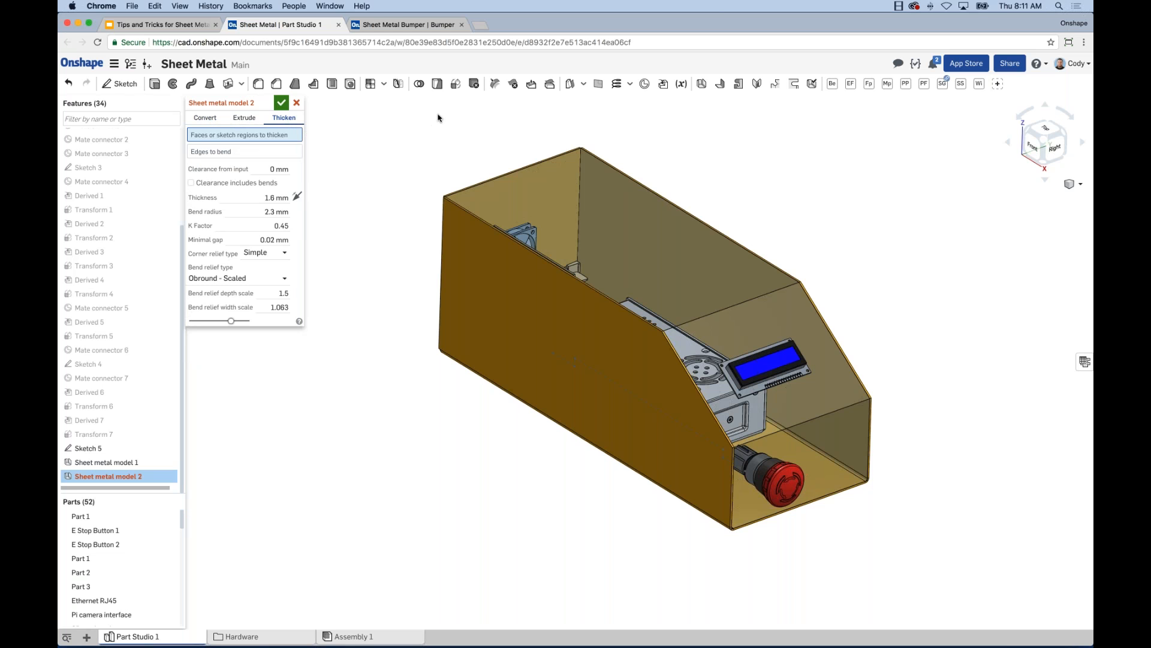
pyautogui.click(687, 228)
pyautogui.click(787, 307)
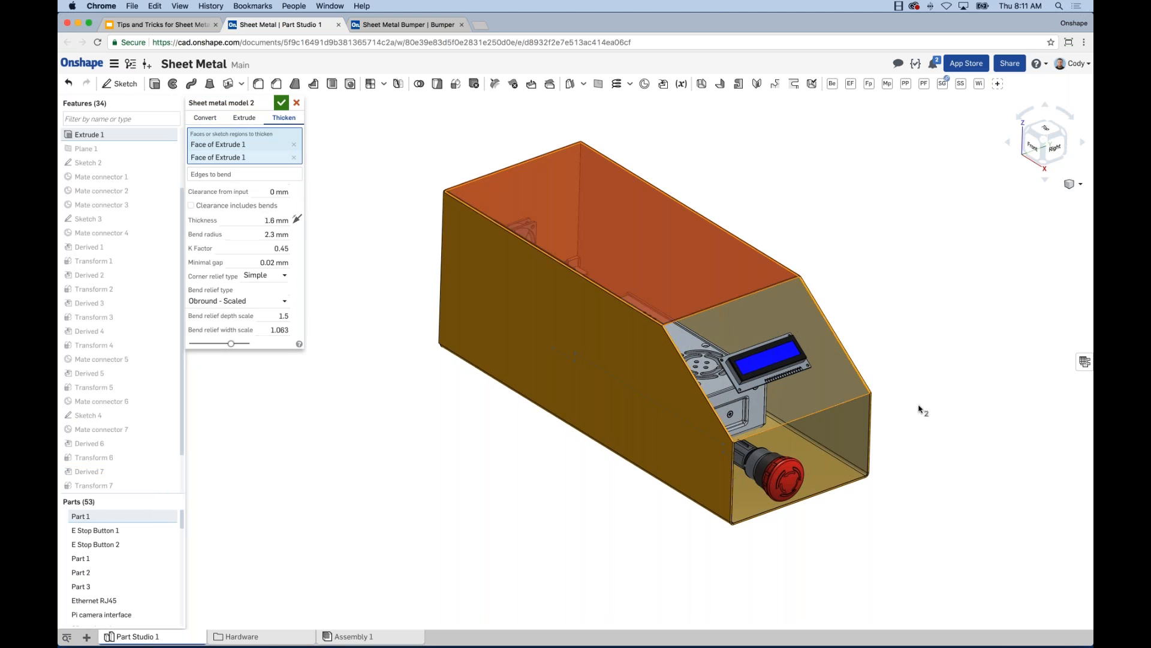
pyautogui.click(855, 442)
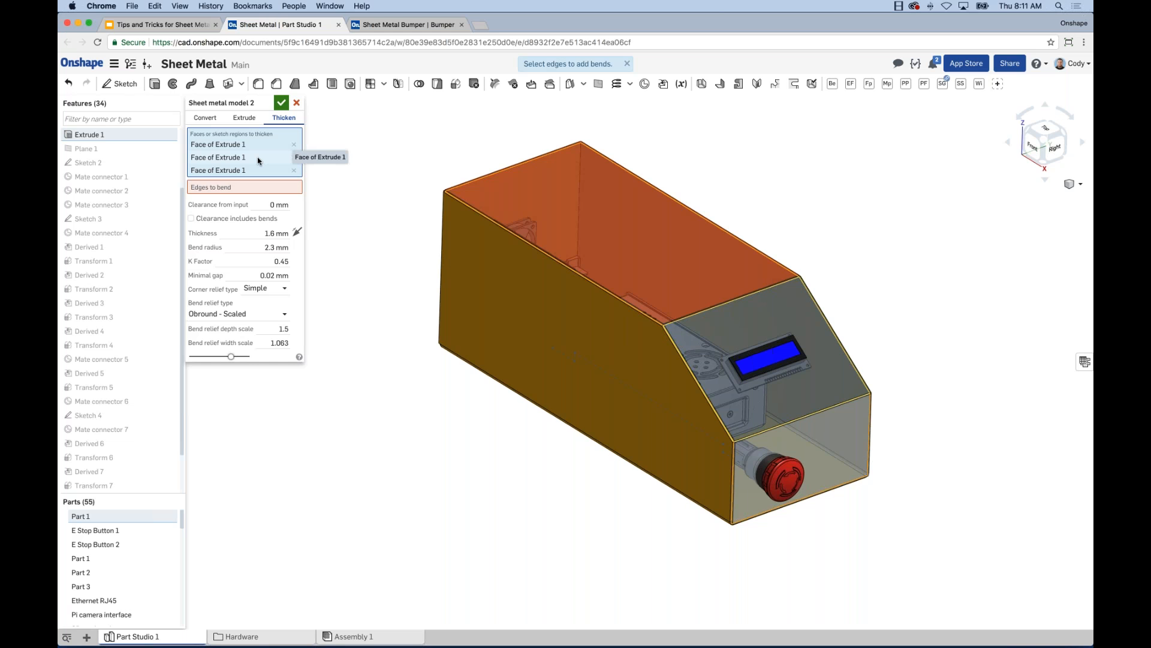
# Step: Make the two edges joining the top, sloped and front faces bends, and accept the thickened cover
pyautogui.click(221, 190)
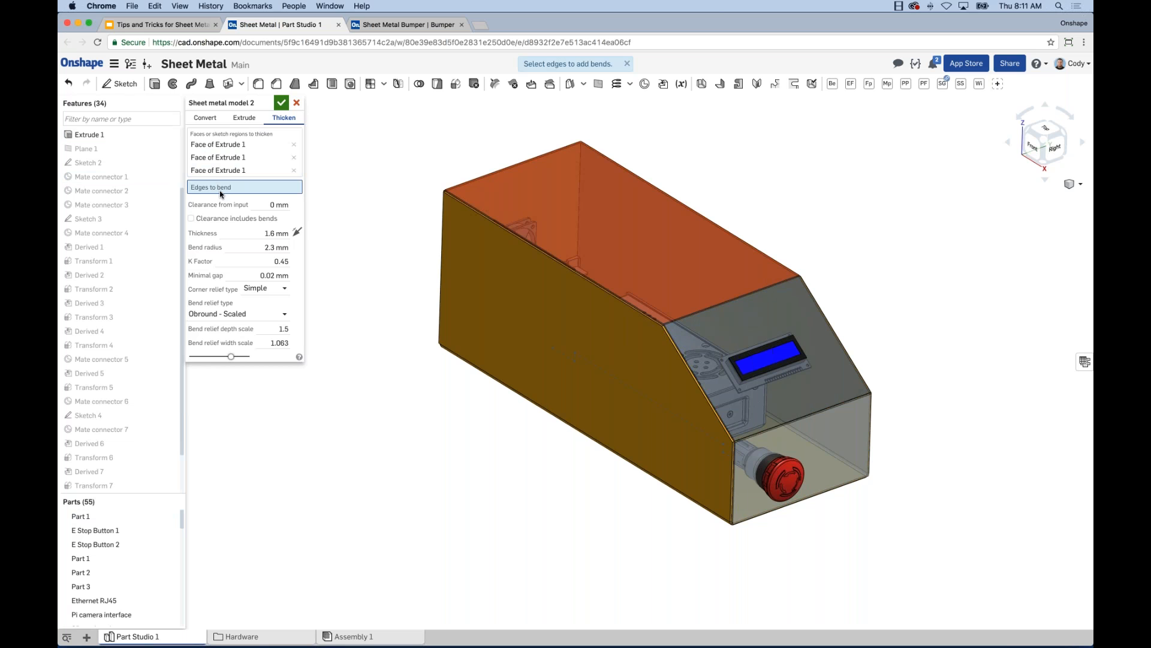
pyautogui.click(715, 309)
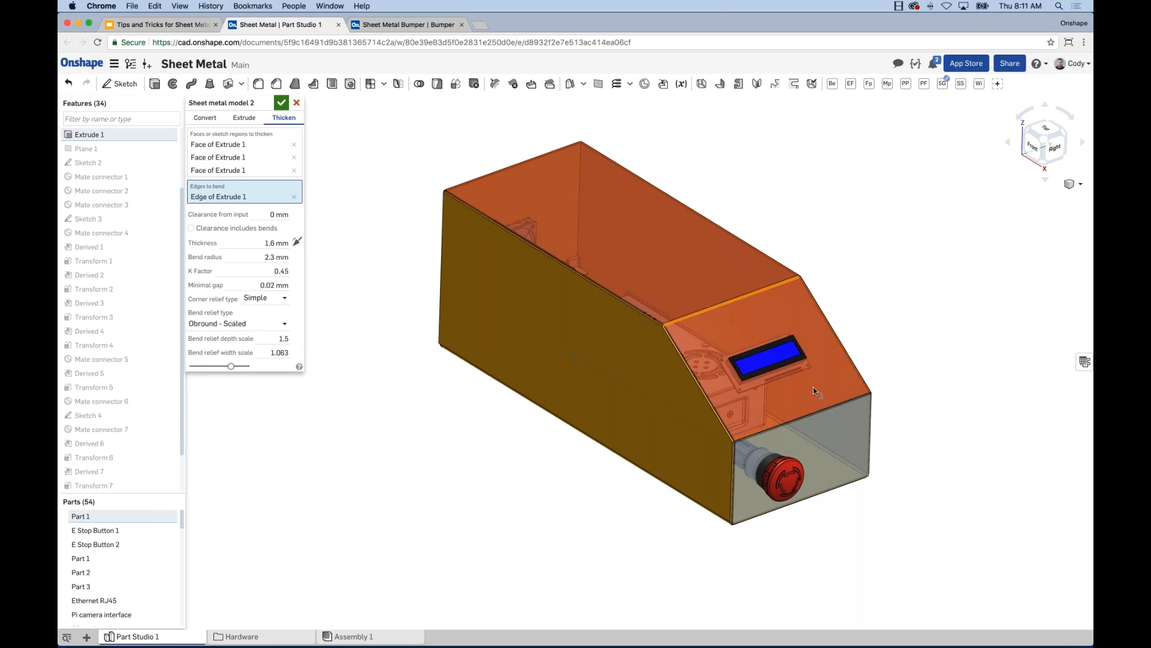
pyautogui.click(822, 415)
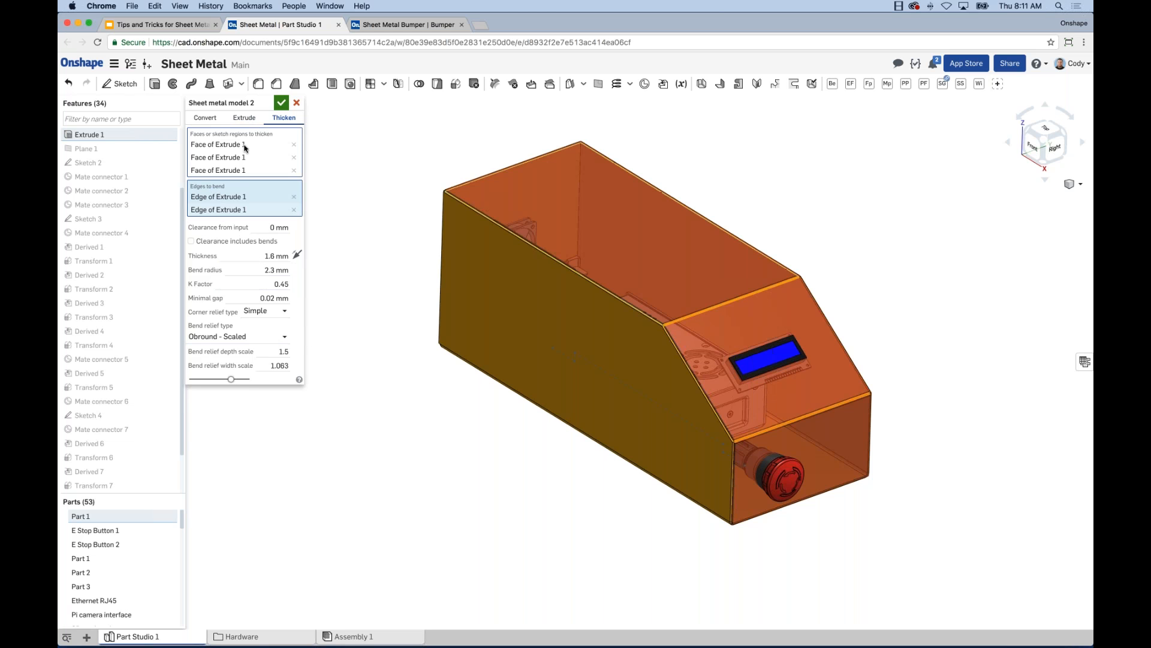
pyautogui.click(281, 103)
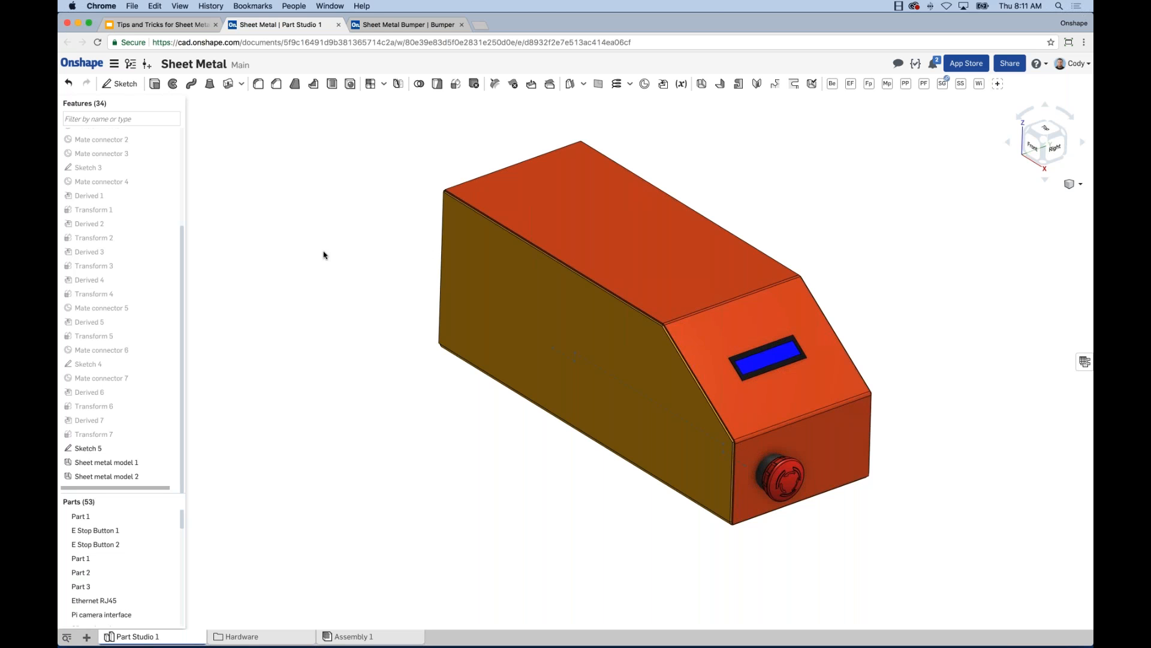
# Step: Highlight the first sheet metal model to tell the enclosure base apart from the thickened cover
pyautogui.click(132, 463)
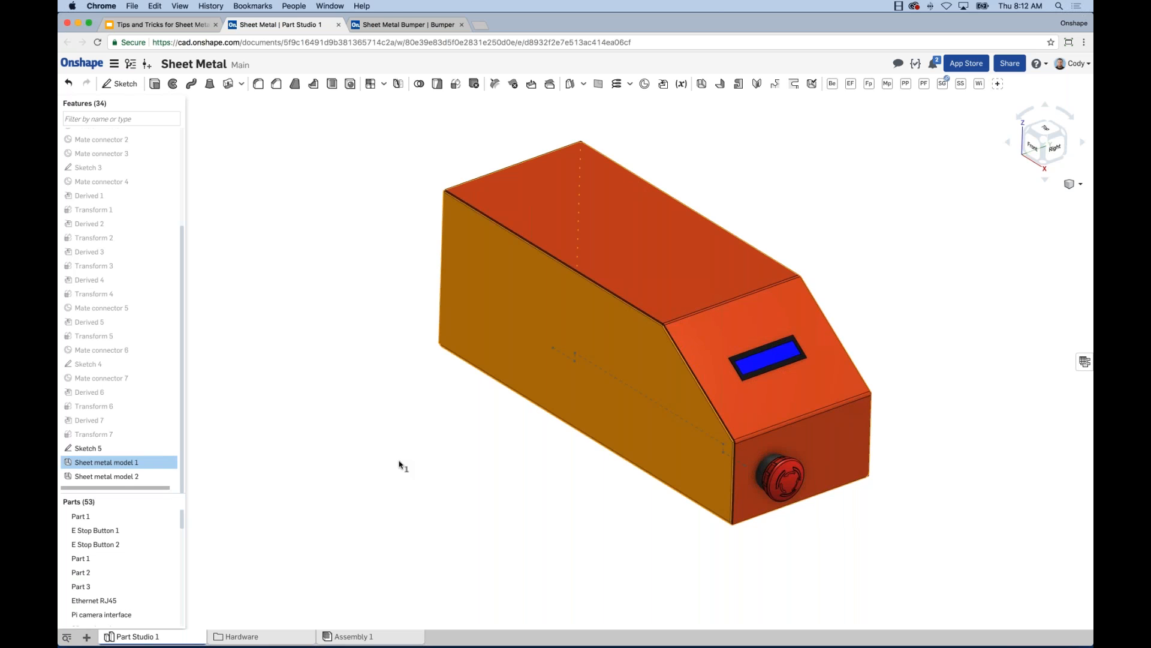
pyautogui.click(398, 461)
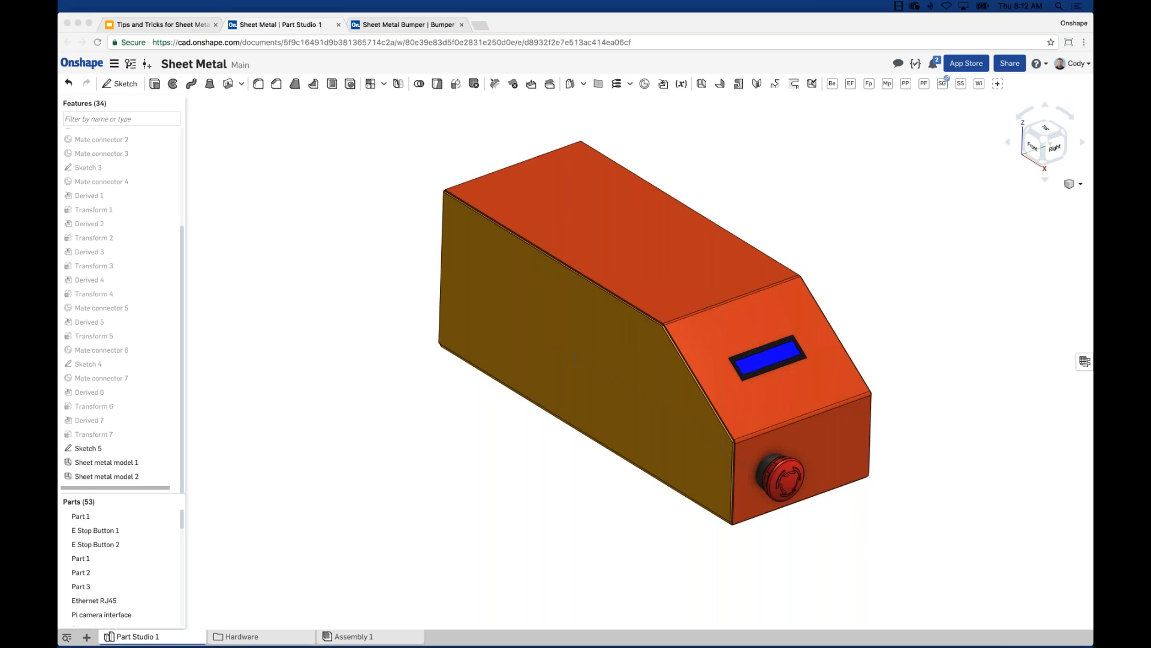
pyautogui.click(995, 314)
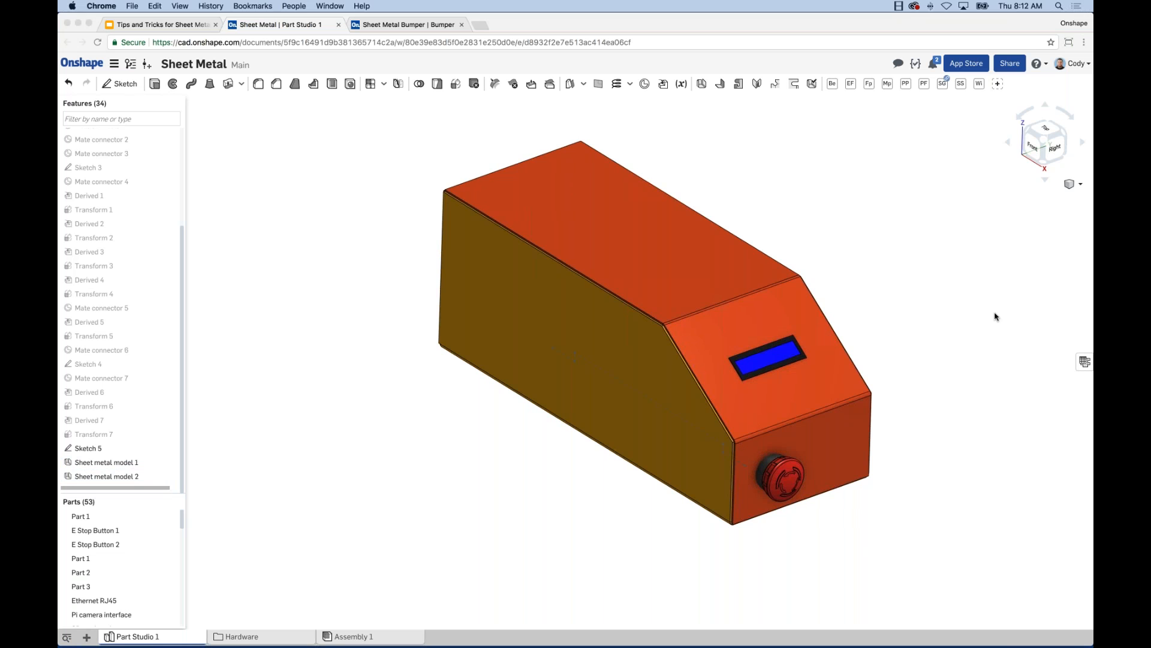
pyautogui.scroll(5, 919, 325)
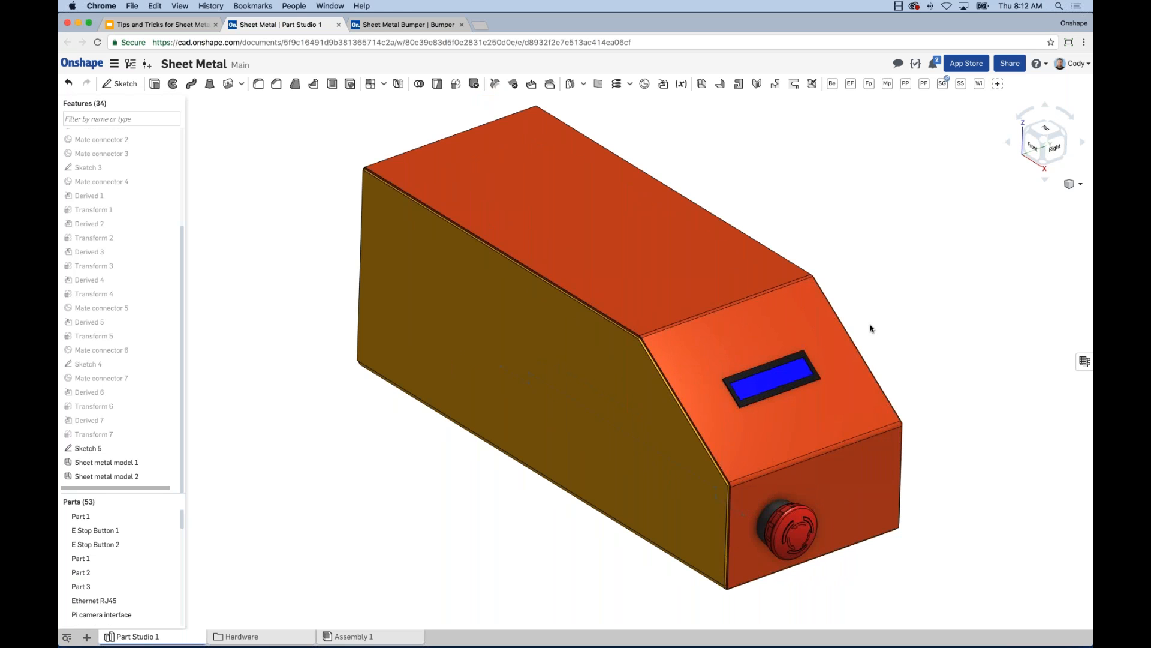
# Step: Hide the enclosure base, the thickened cover and the original solid block so only the internal components show
pyautogui.scroll(-10, 172, 546)
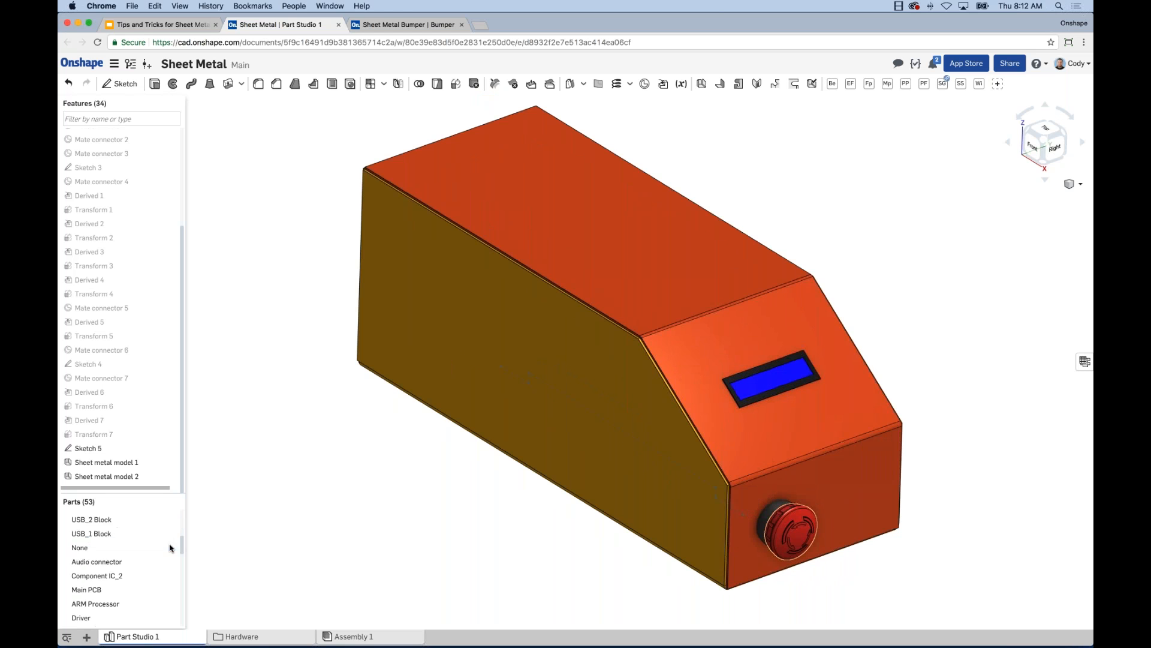
pyautogui.click(171, 605)
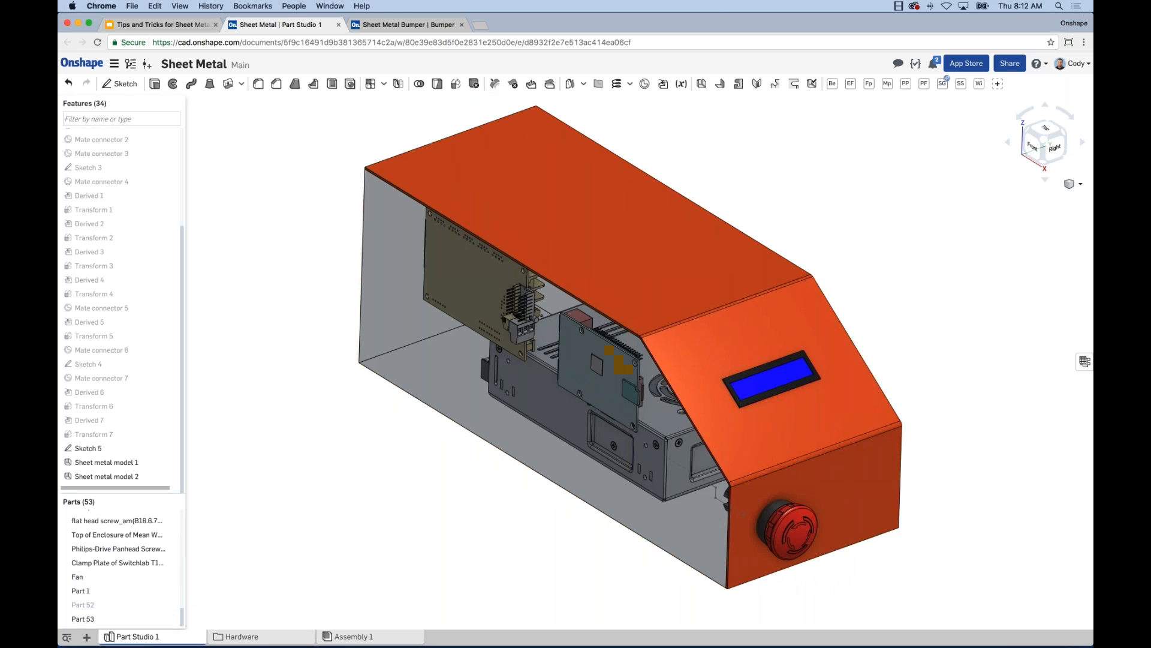
pyautogui.scroll(15, 165, 545)
pyautogui.click(171, 516)
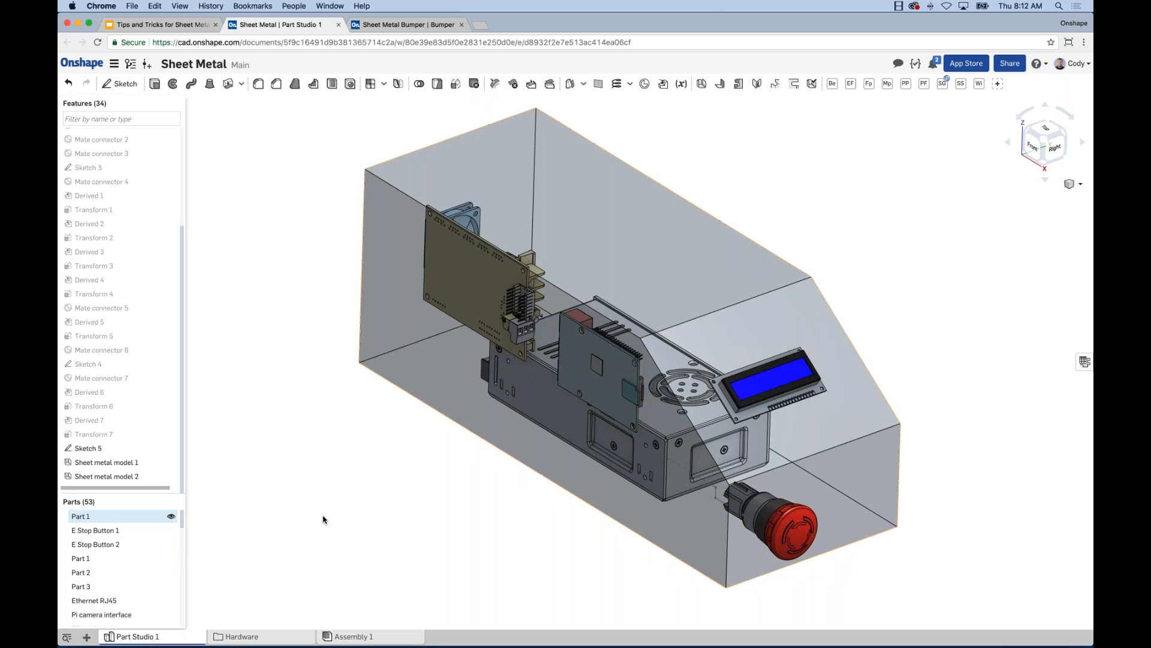
# Step: Start a sheet metal model with Extrude from Sketch 5, the open bracket profile beneath the power supply
pyautogui.moveTo(508, 538); pyautogui.dragTo(346, 473, button='right')
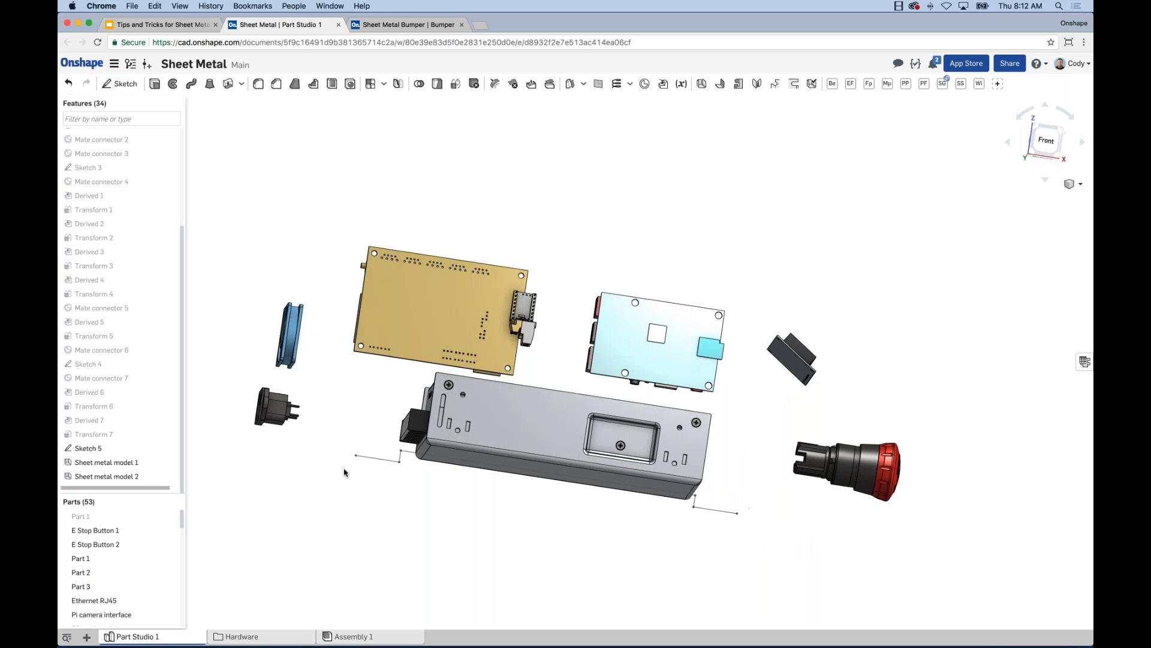
pyautogui.click(1057, 147)
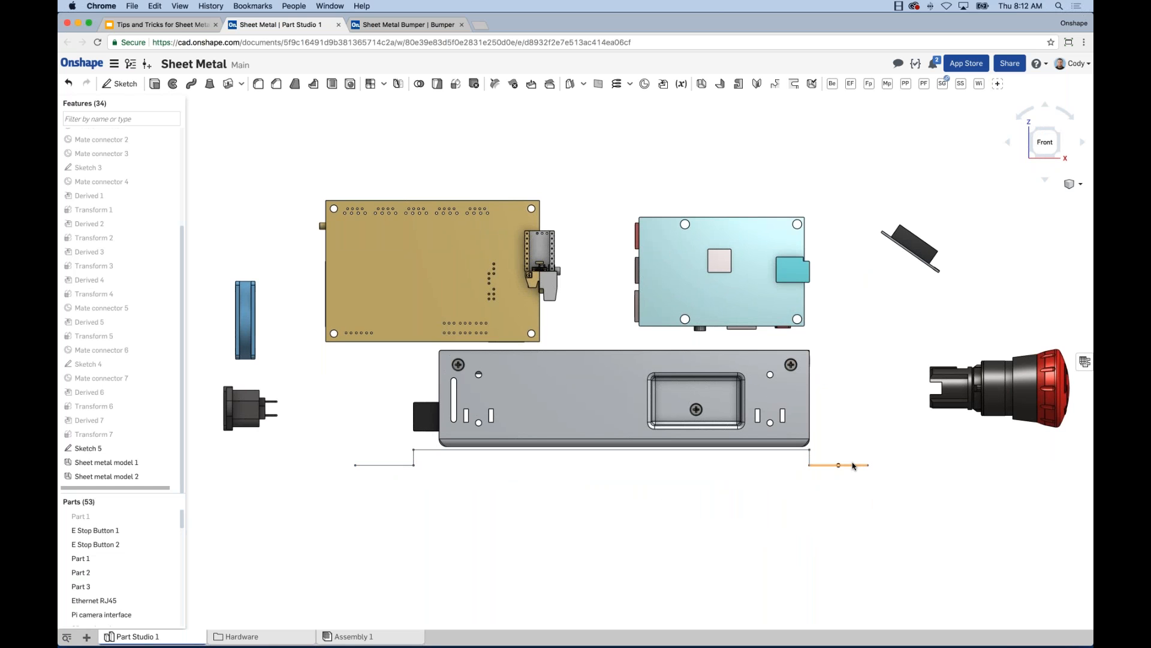
pyautogui.scroll(-4, 828, 509)
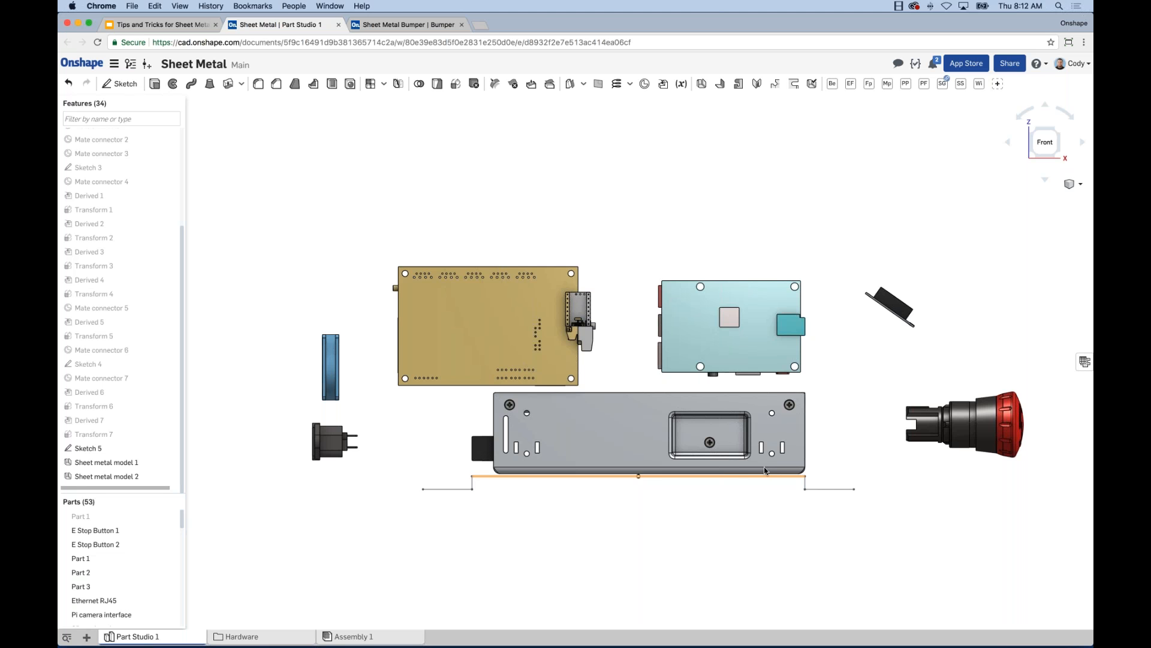
pyautogui.scroll(4, 807, 488)
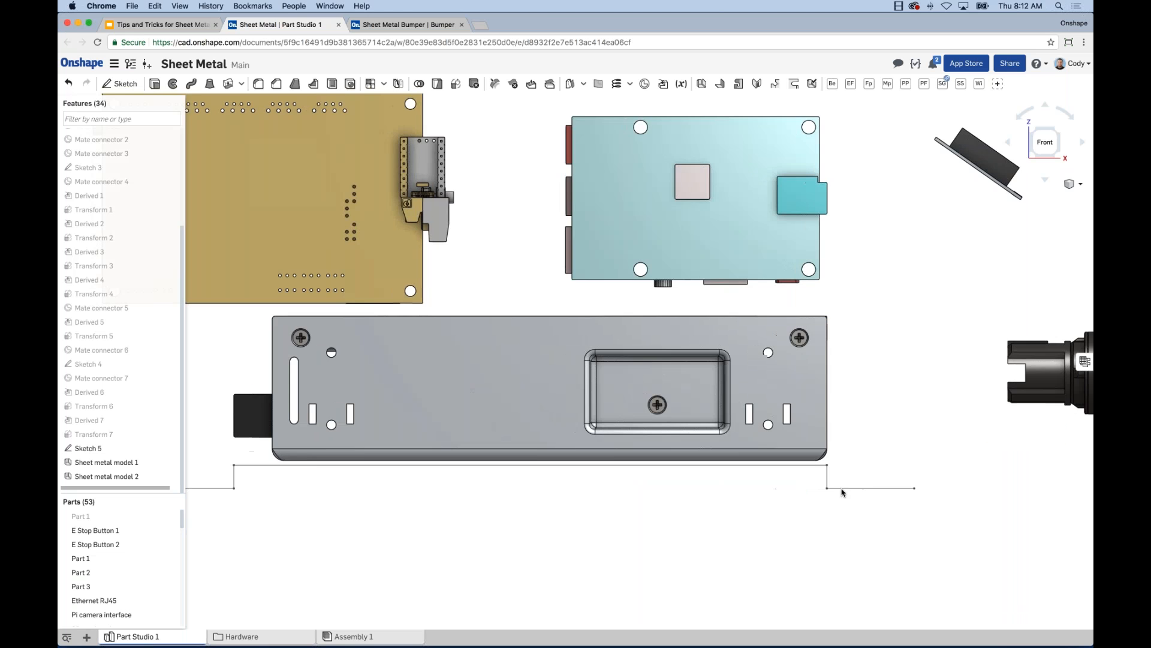
pyautogui.moveTo(841, 492); pyautogui.dragTo(878, 484, button='middle')
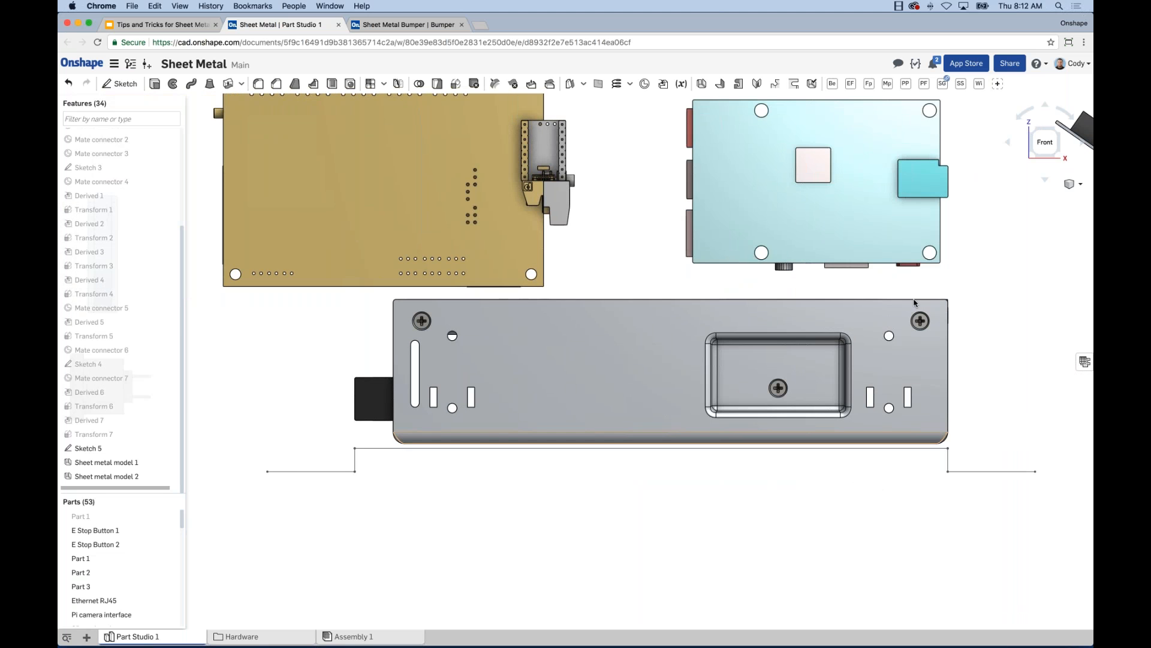
pyautogui.click(703, 84)
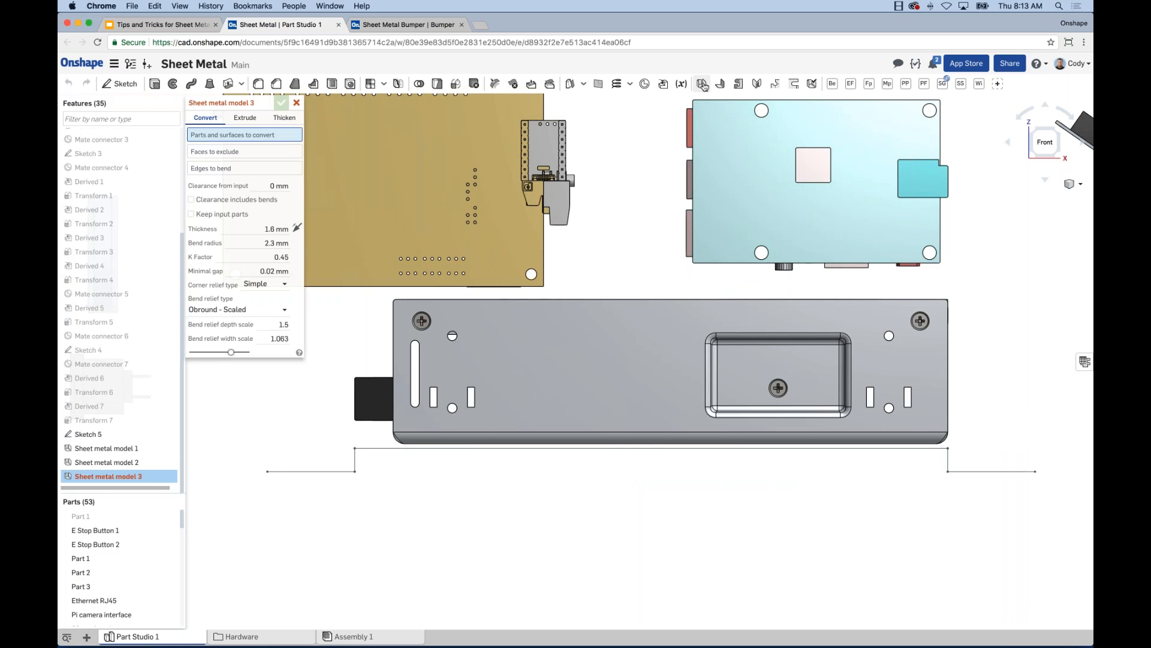
pyautogui.click(251, 121)
pyautogui.scroll(-3, 665, 262)
pyautogui.moveTo(660, 260); pyautogui.dragTo(698, 261, button='middle')
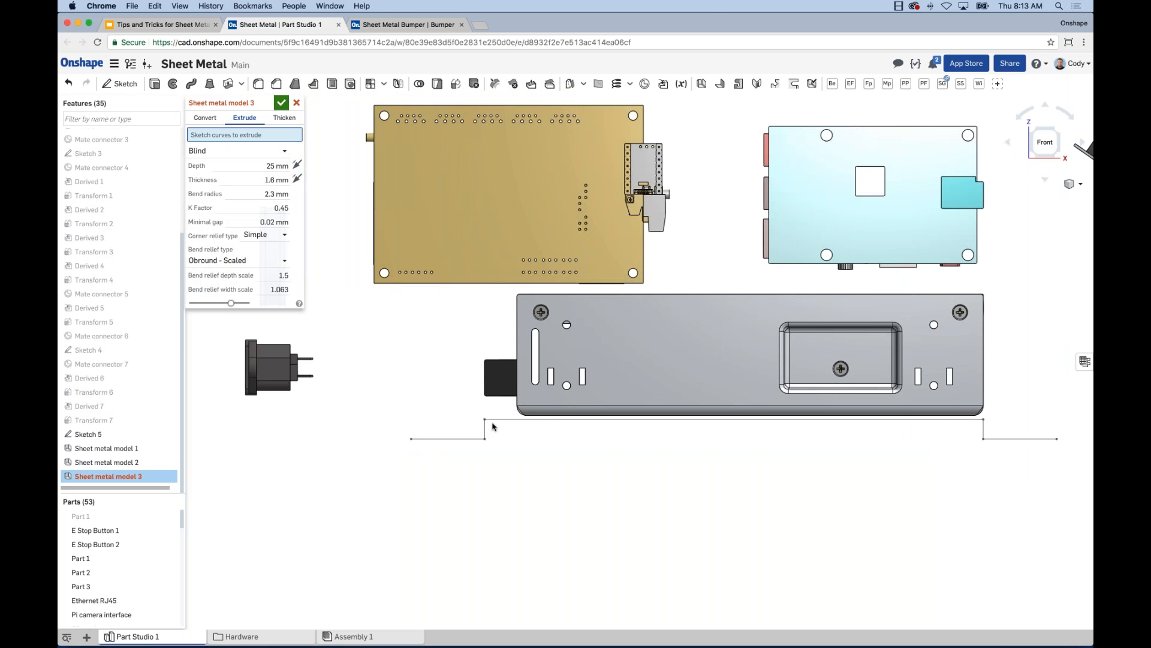
pyautogui.click(84, 433)
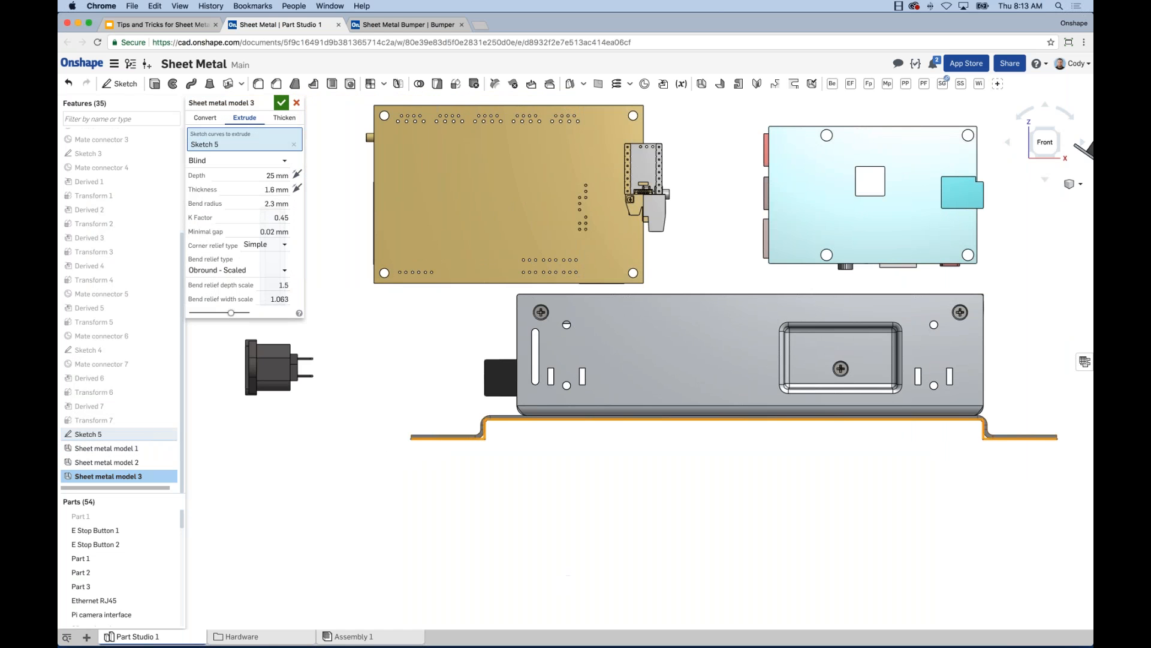
# Step: Make the bracket extrusion symmetric with a depth of 95 mm
pyautogui.moveTo(596, 483); pyautogui.dragTo(558, 487, button='right')
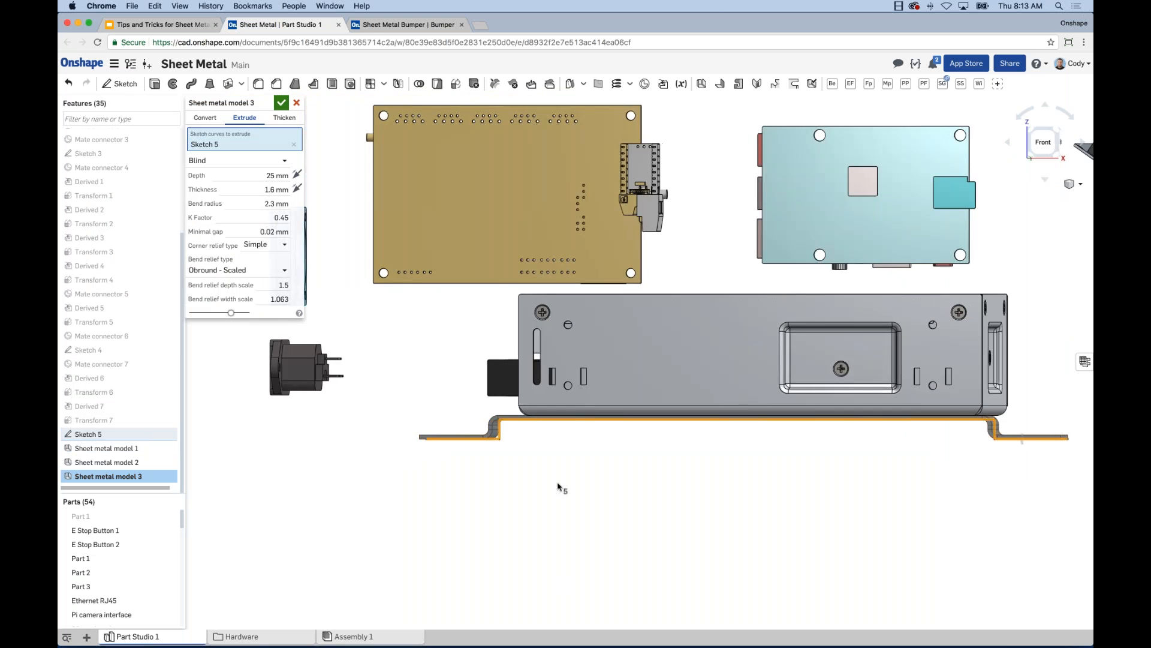
pyautogui.hotkey('shift', '7')
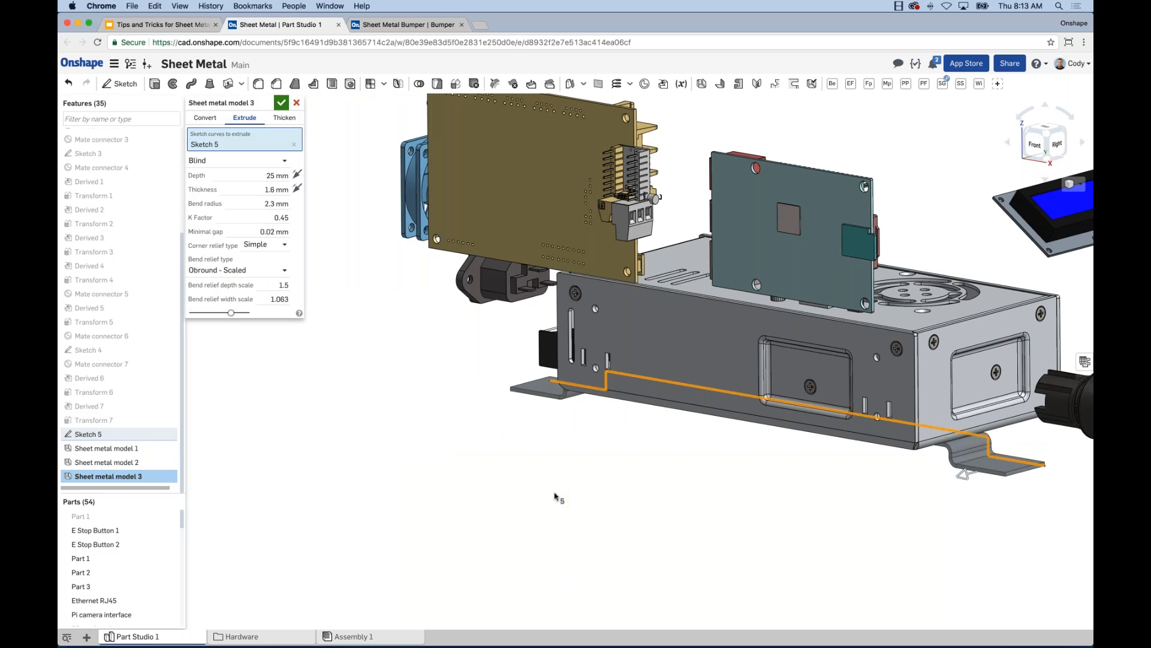
pyautogui.scroll(-1, 555, 495)
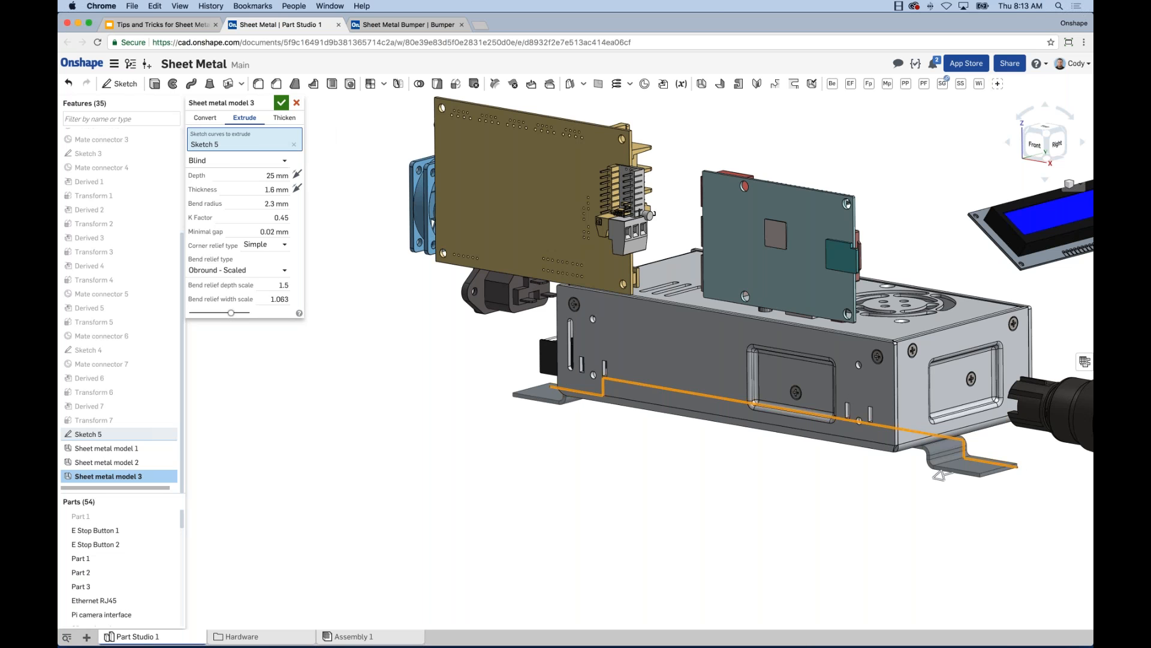
pyautogui.click(234, 162)
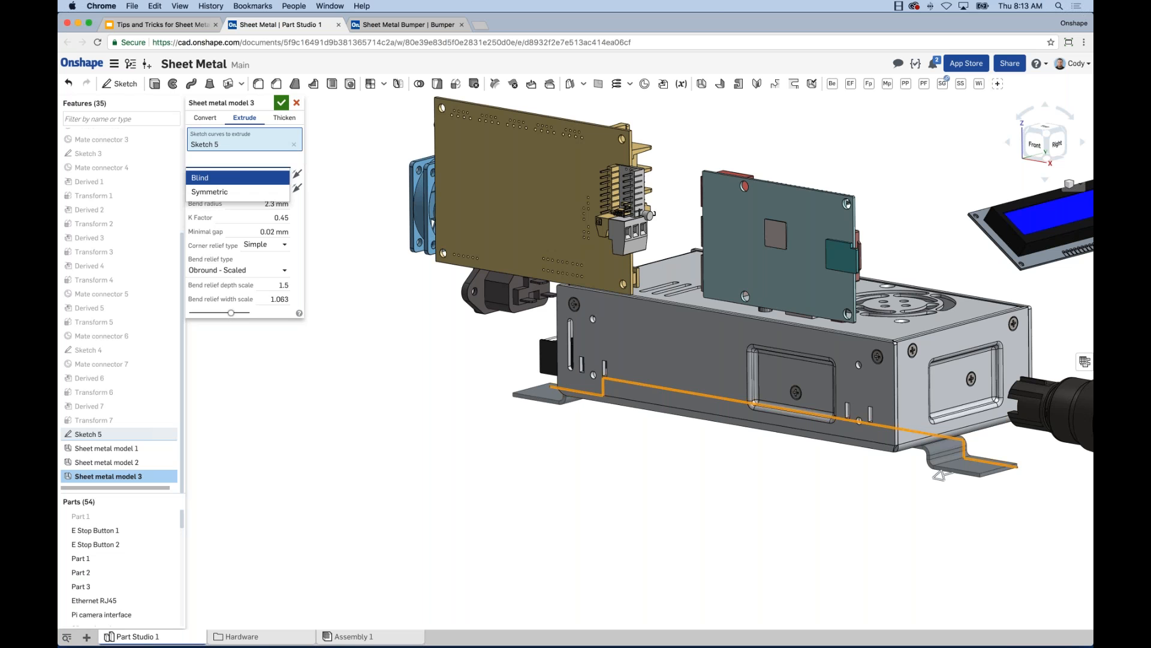
pyautogui.click(224, 192)
pyautogui.click(277, 175)
pyautogui.write('95')
pyautogui.press('Return')
# Step: Finish the symmetric sheet metal bracket extrusion from Sketch 5, keeping the existing thickness, bend radius and relief settings
pyautogui.moveTo(688, 492); pyautogui.dragTo(685, 517, button='right')
pyautogui.press('Tab')
pyautogui.press('Tab')
pyautogui.press('Tab')
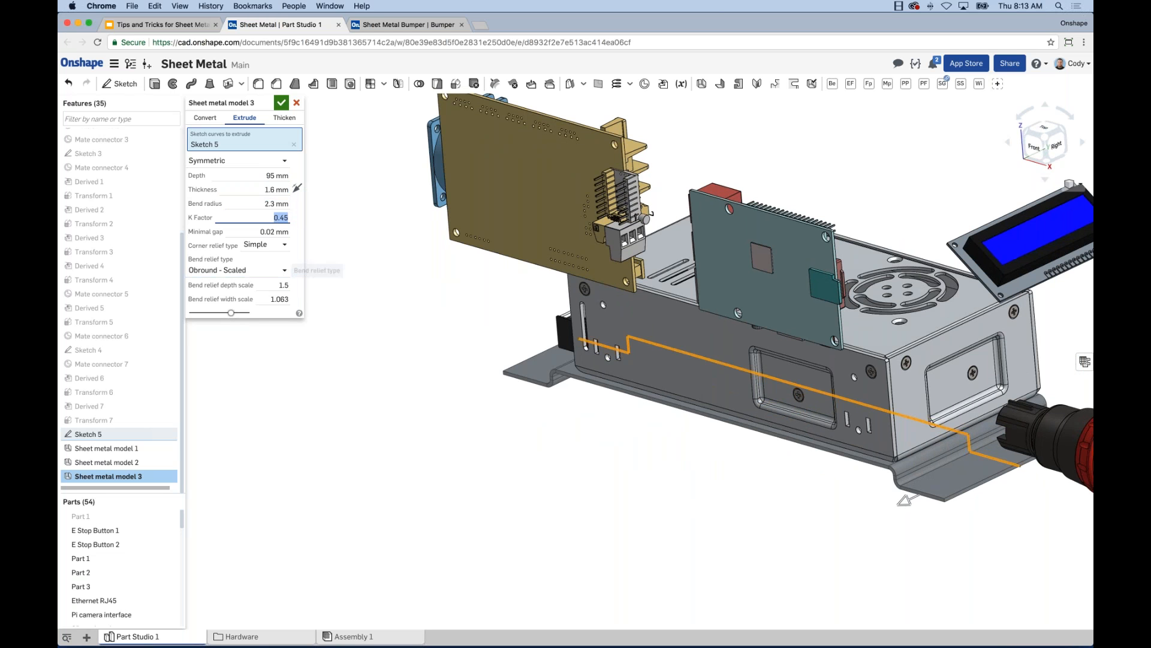
pyautogui.scroll(-5, 496, 450)
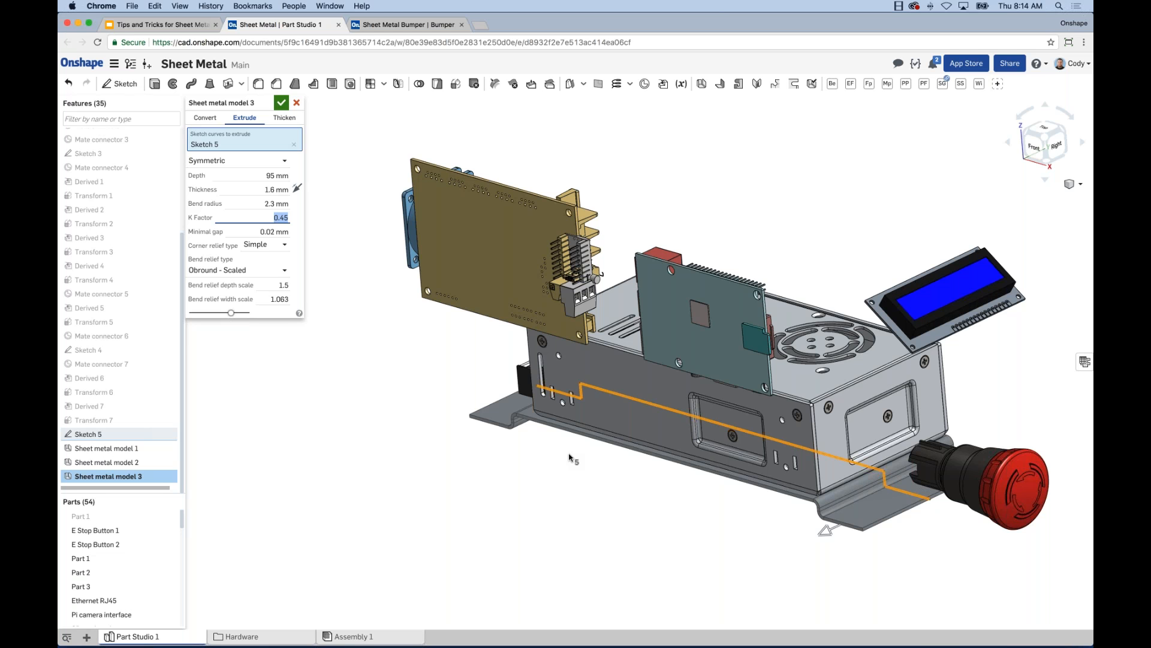
pyautogui.click(322, 153)
pyautogui.press('Return')
pyautogui.scroll(-3, 404, 412)
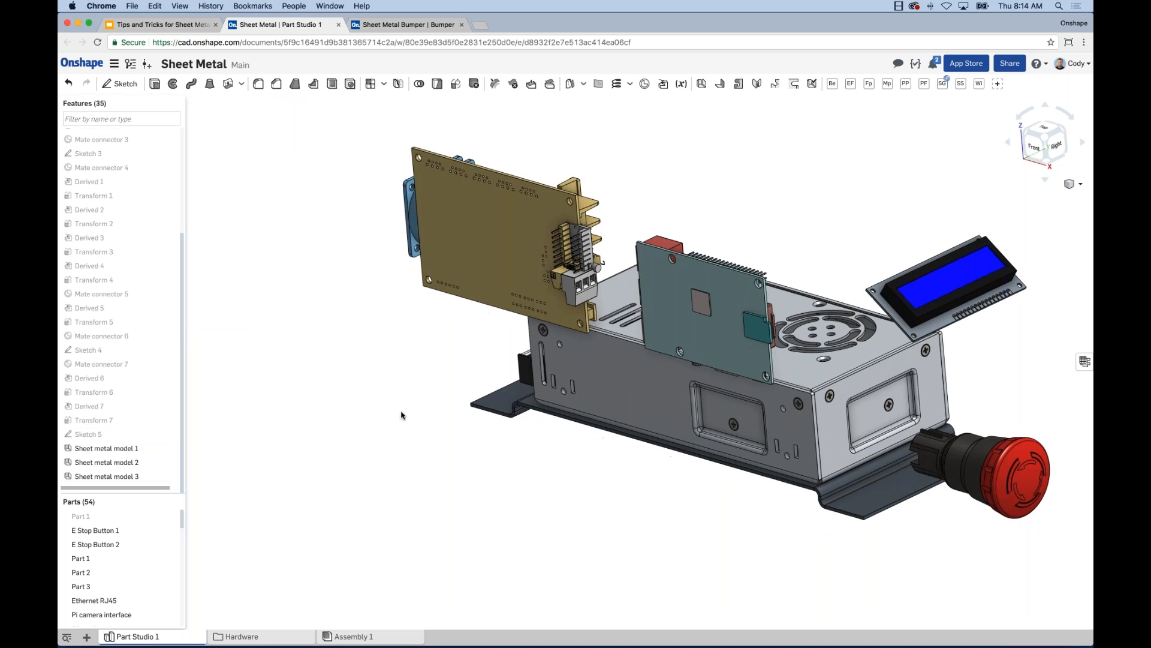
pyautogui.scroll(-2, 413, 422)
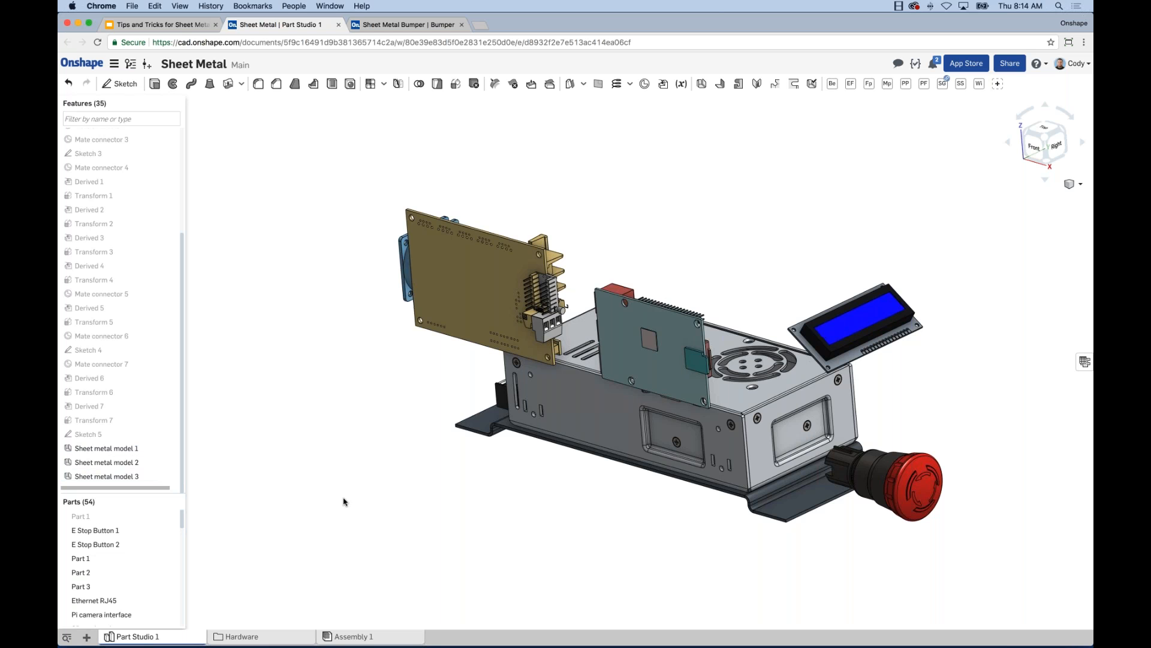
# Step: Switch to the Google Slides deck and start presenting from the slide on three ways to start a sheet metal part
pyautogui.click(161, 24)
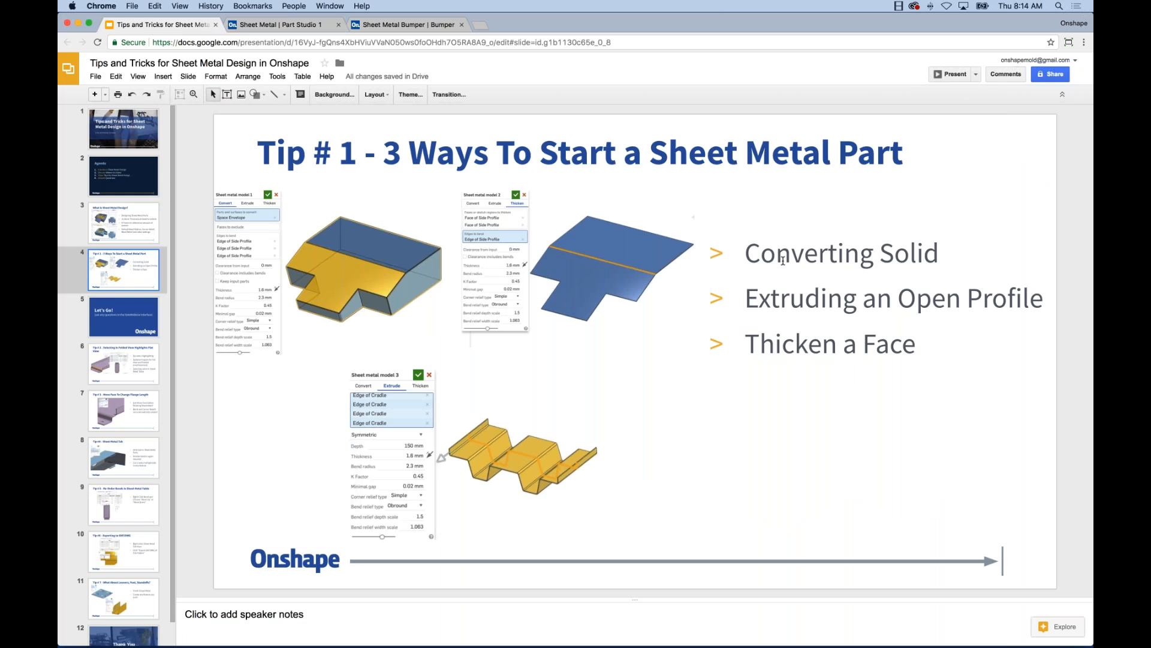
pyautogui.click(947, 74)
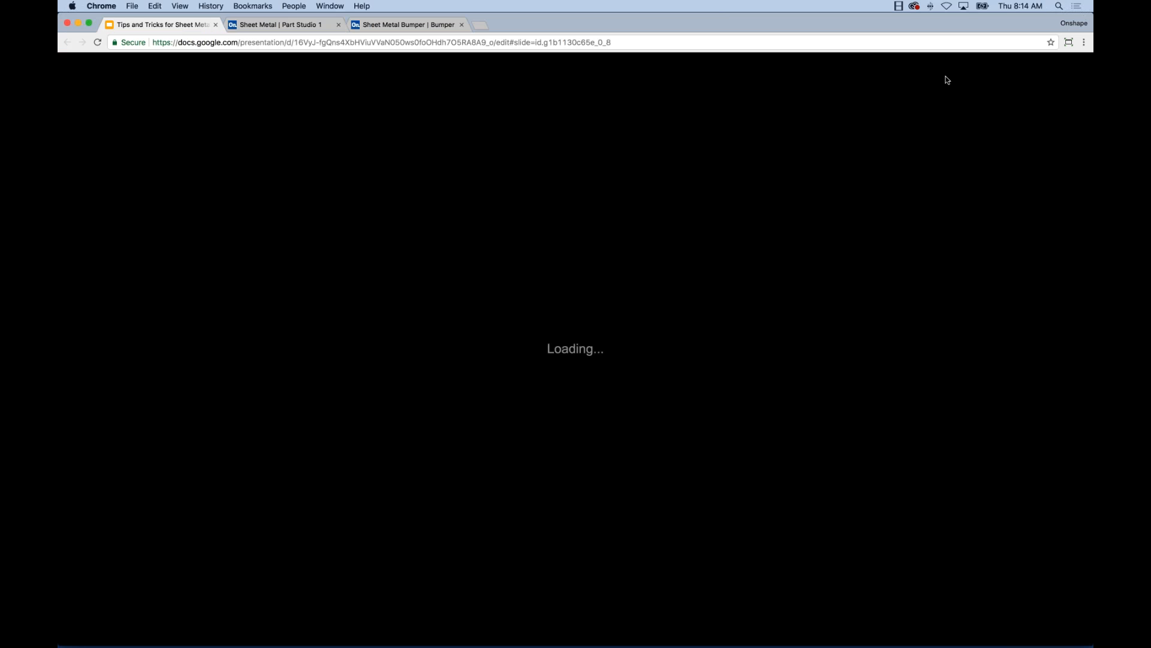
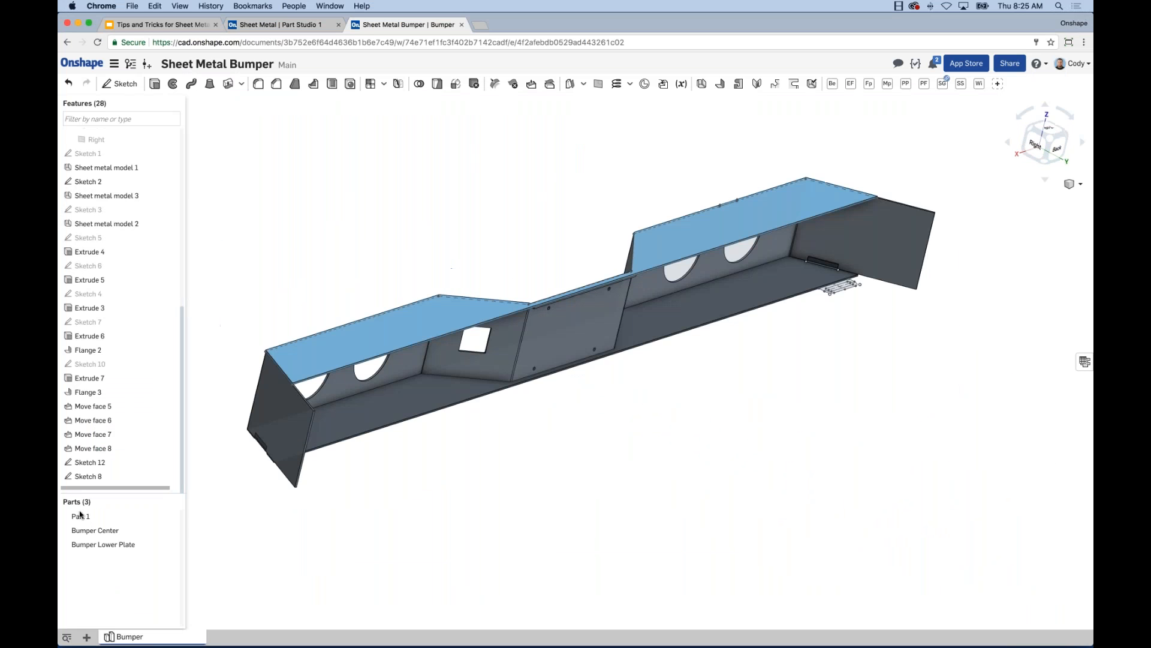
# Step: Examine the slotted Sketch 12 profile at the end of the bumper's lower plate from above and from underneath
pyautogui.scroll(1, 82, 515)
pyautogui.scroll(3, 821, 311)
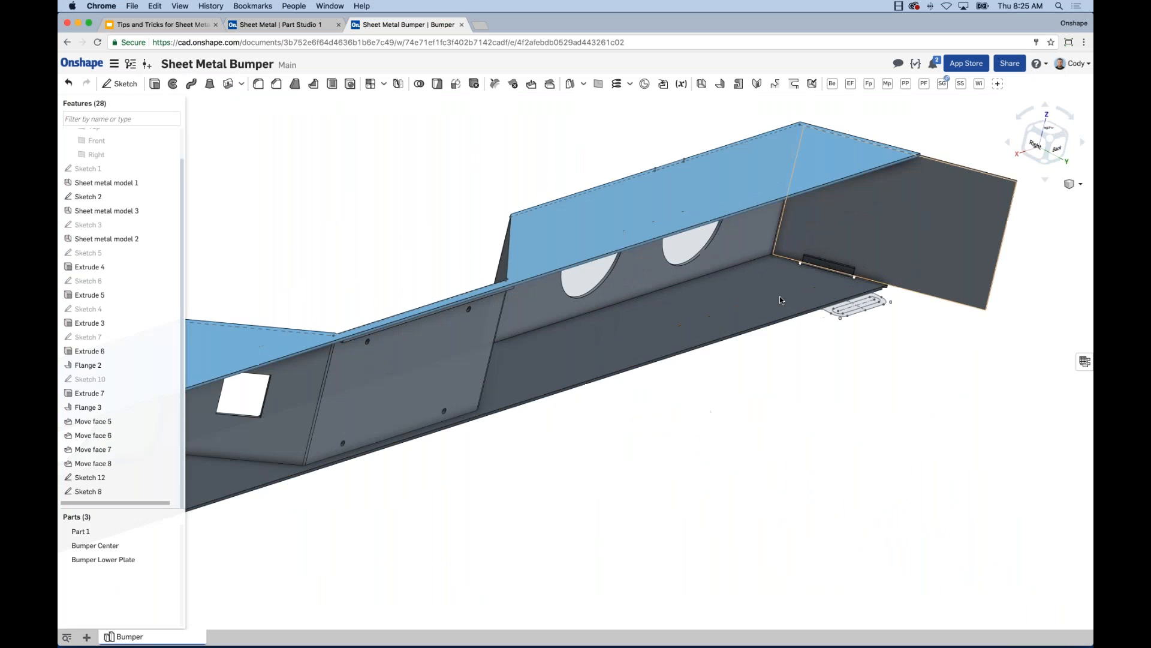
pyautogui.scroll(2, 948, 367)
pyautogui.moveTo(902, 269); pyautogui.dragTo(867, 311, button='middle')
pyautogui.scroll(2, 868, 311)
pyautogui.scroll(2, 868, 311)
pyautogui.moveTo(861, 413); pyautogui.dragTo(853, 442, button='middle')
pyautogui.scroll(4, 822, 400)
pyautogui.click(813, 373)
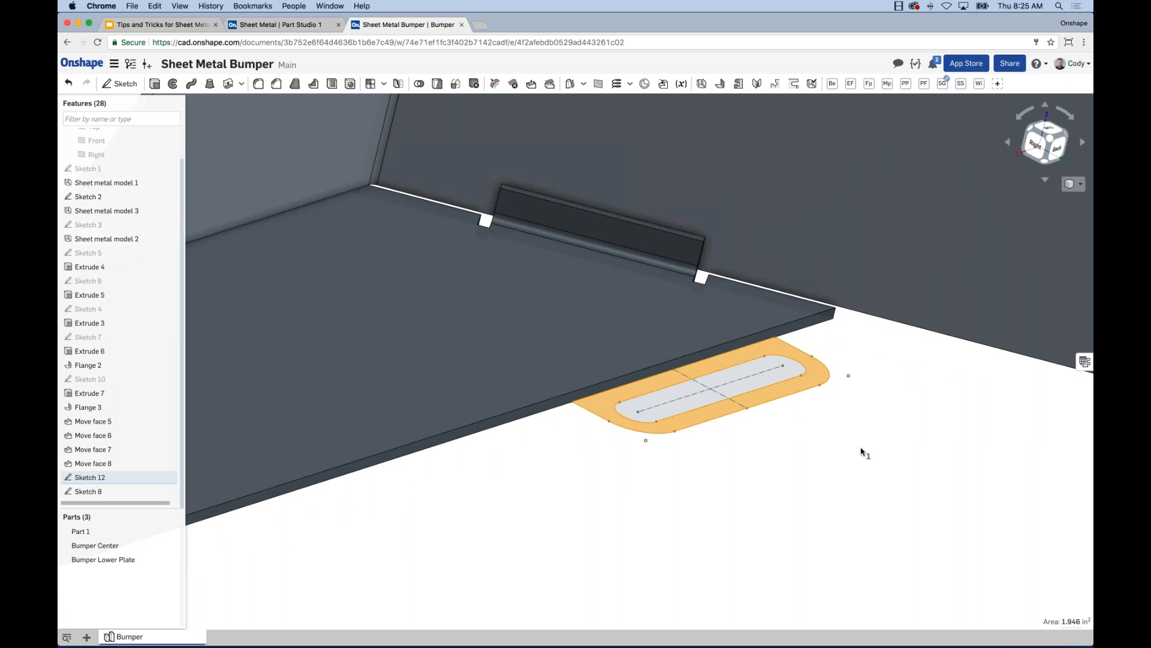
pyautogui.scroll(-3, 862, 453)
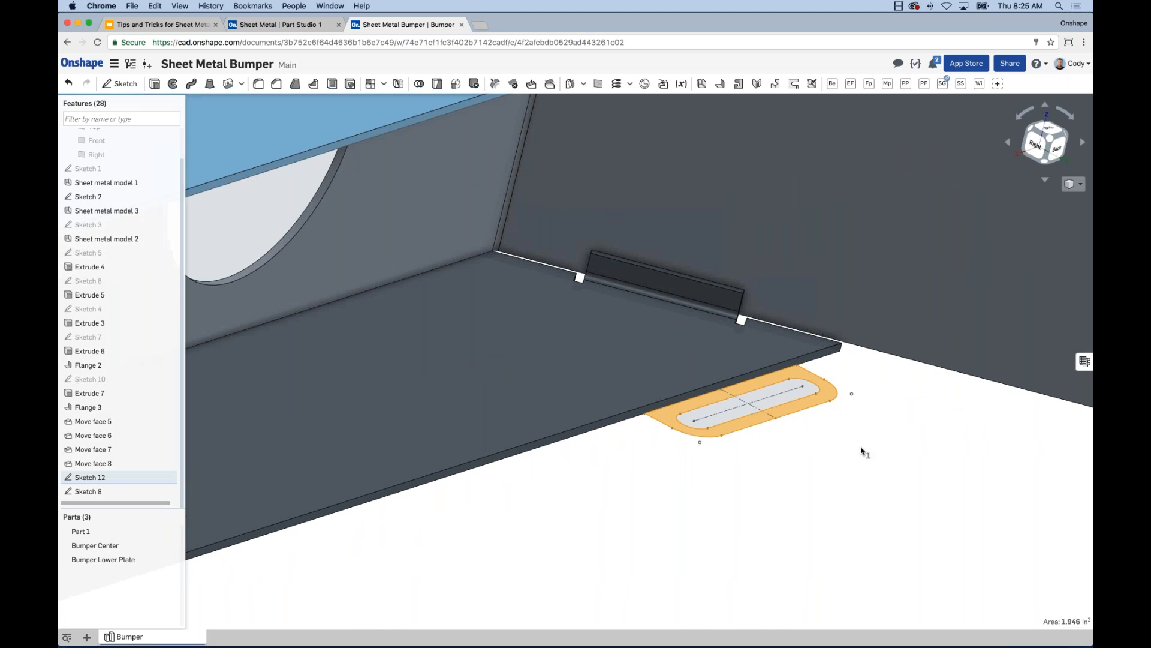
pyautogui.moveTo(854, 447); pyautogui.dragTo(701, 464, button='right')
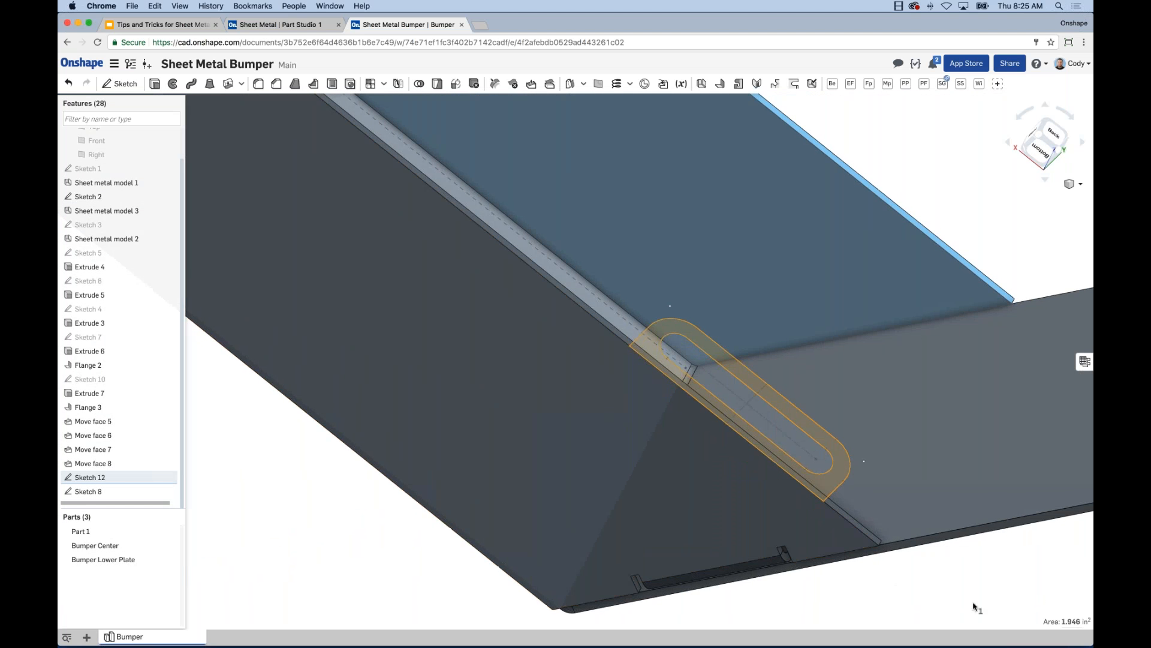
pyautogui.moveTo(967, 577); pyautogui.dragTo(912, 558, button='right')
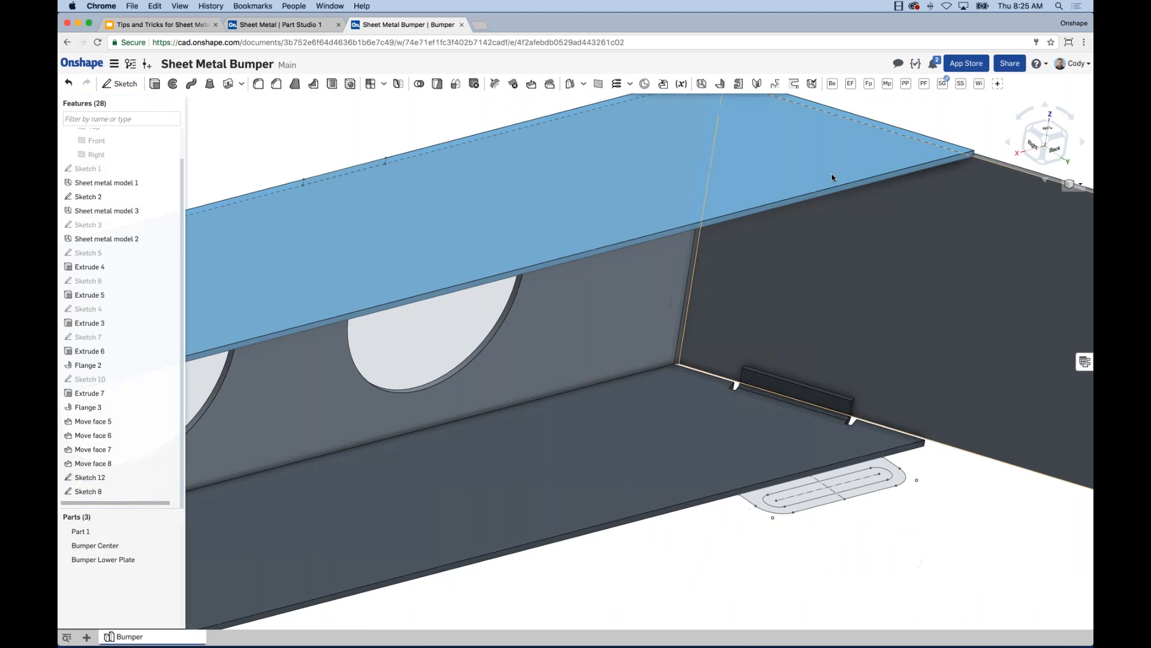
# Step: Start a Tab from the slotted Sketch 12 profile, merging it to the lower plate with a 0.001 in subtraction offset
pyautogui.click(739, 85)
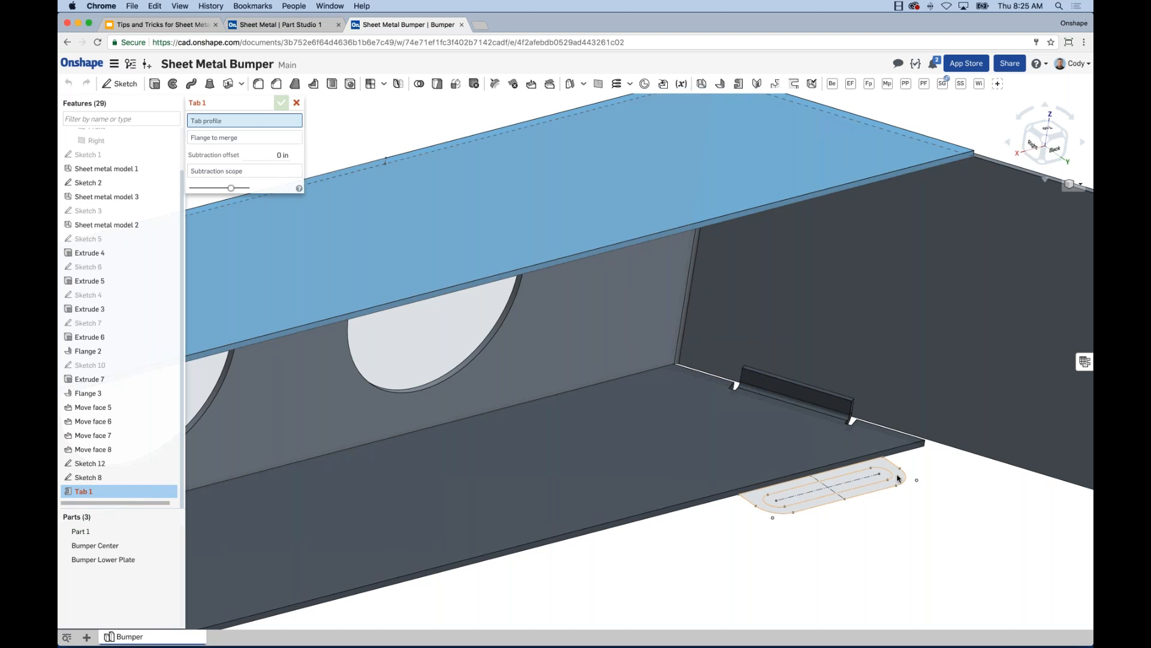
pyautogui.scroll(2, 897, 478)
pyautogui.click(898, 478)
pyautogui.click(566, 585)
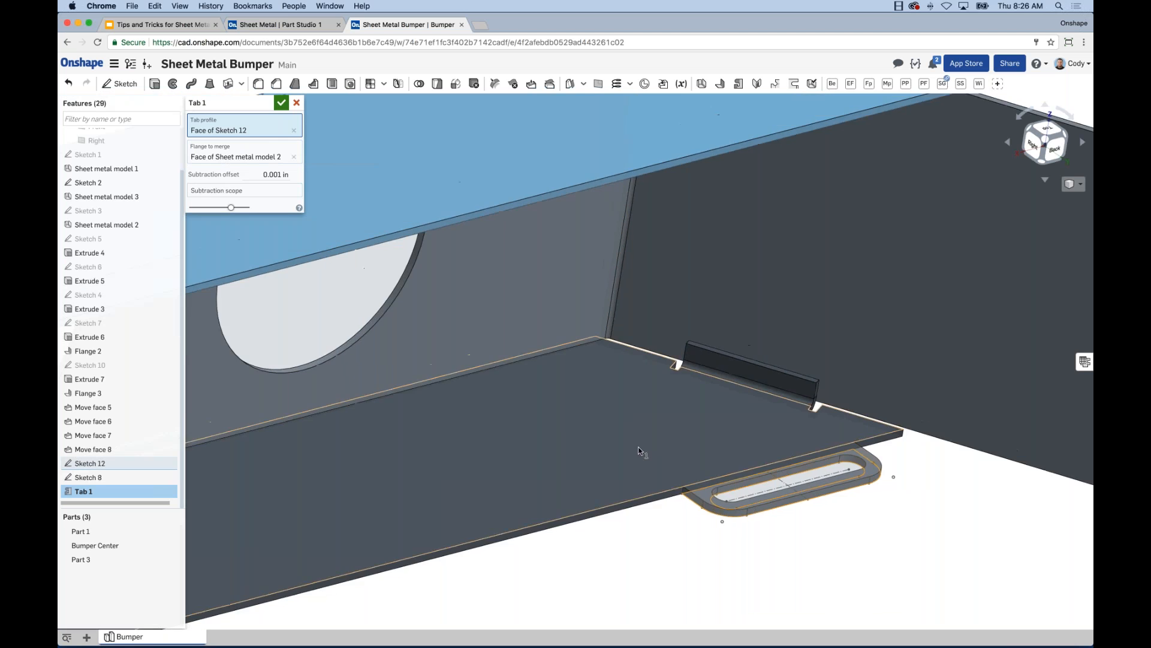
pyautogui.moveTo(635, 412); pyautogui.dragTo(657, 421, button='right')
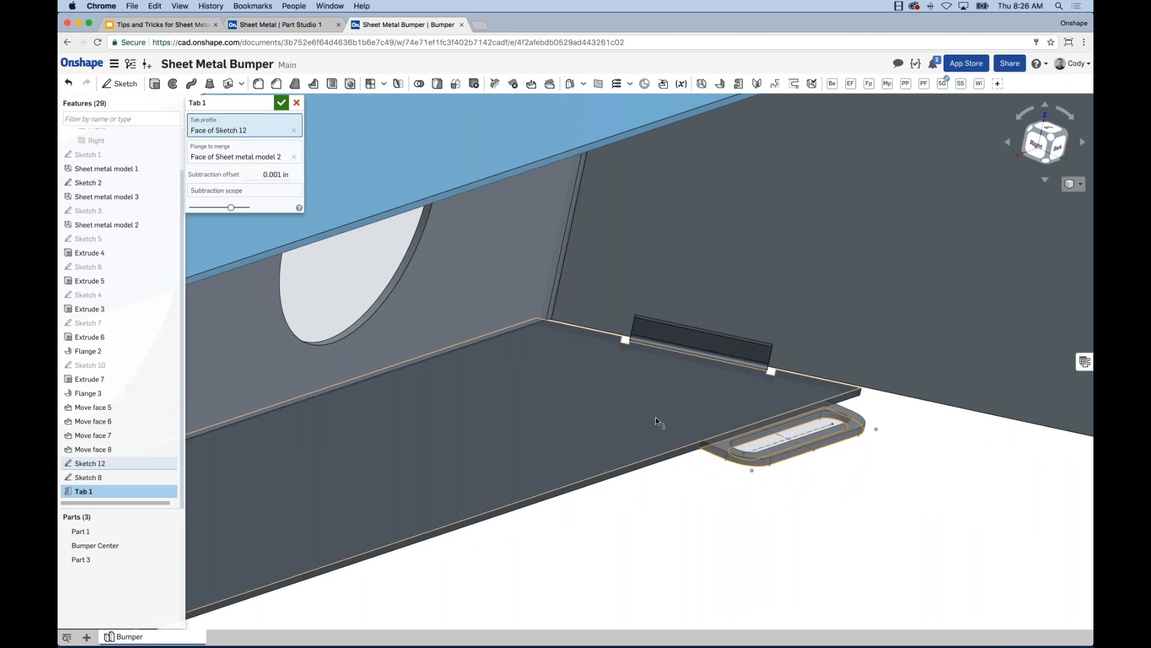
pyautogui.moveTo(879, 465); pyautogui.dragTo(841, 475, button='right')
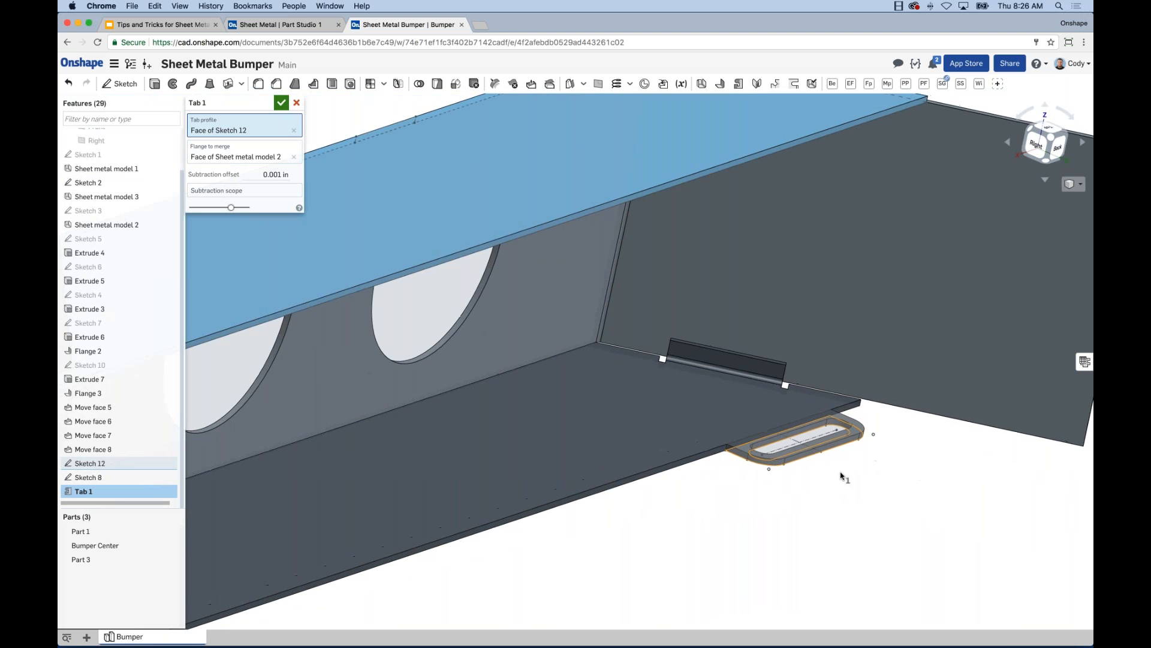
pyautogui.scroll(5, 841, 476)
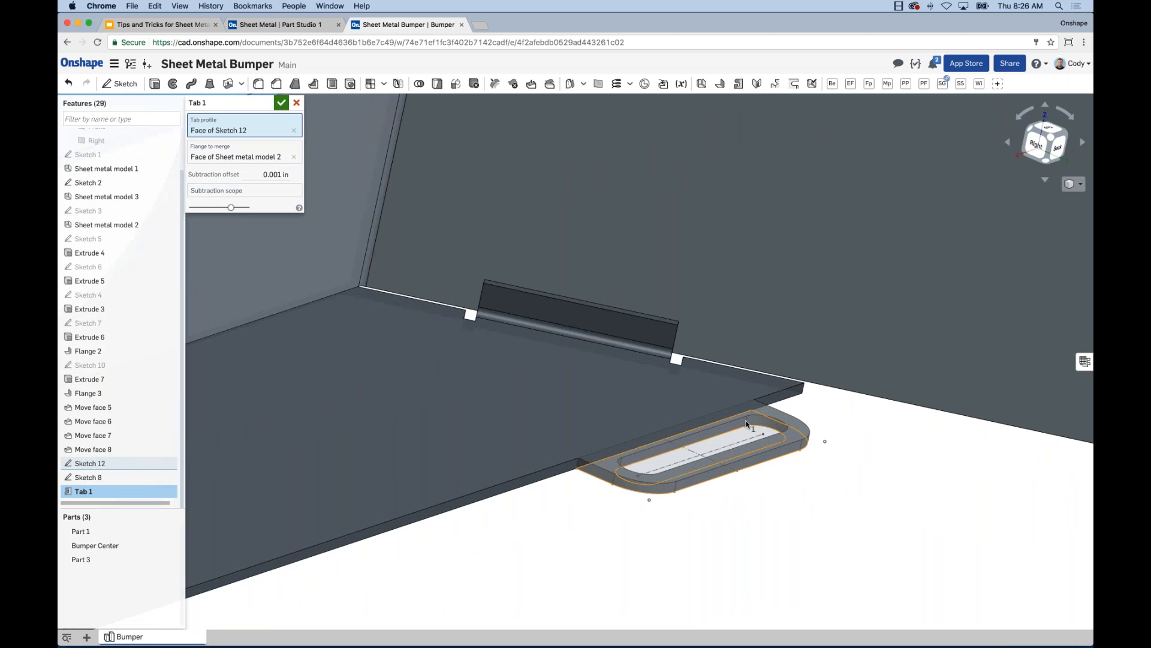
pyautogui.scroll(-1, 823, 465)
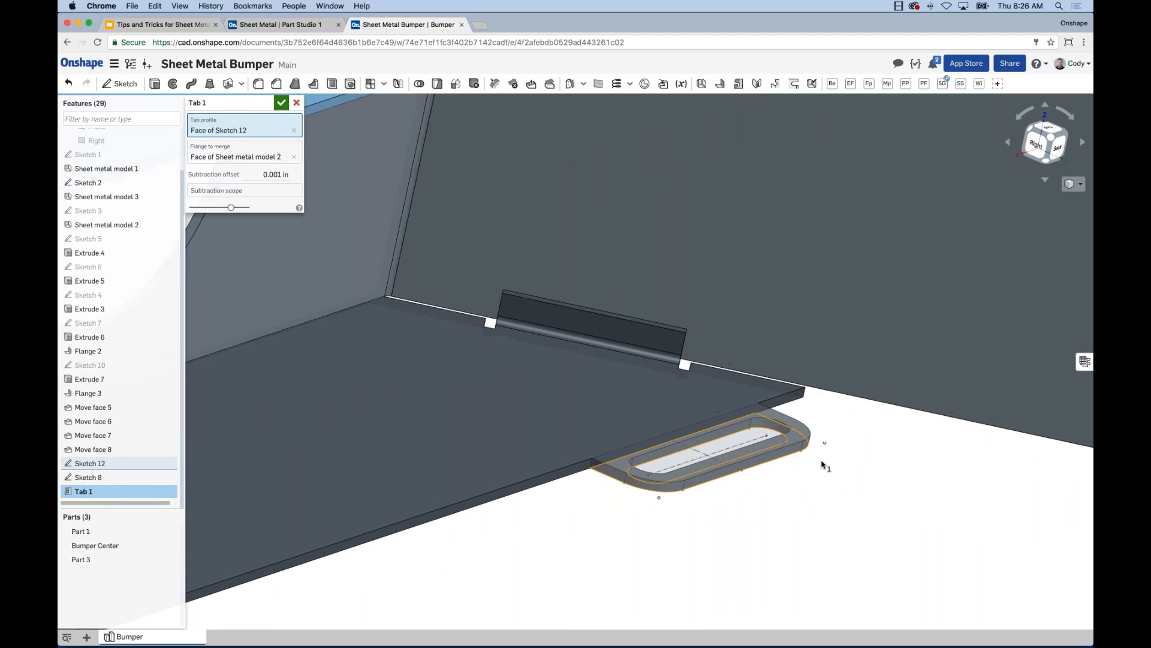
pyautogui.scroll(-5, 852, 471)
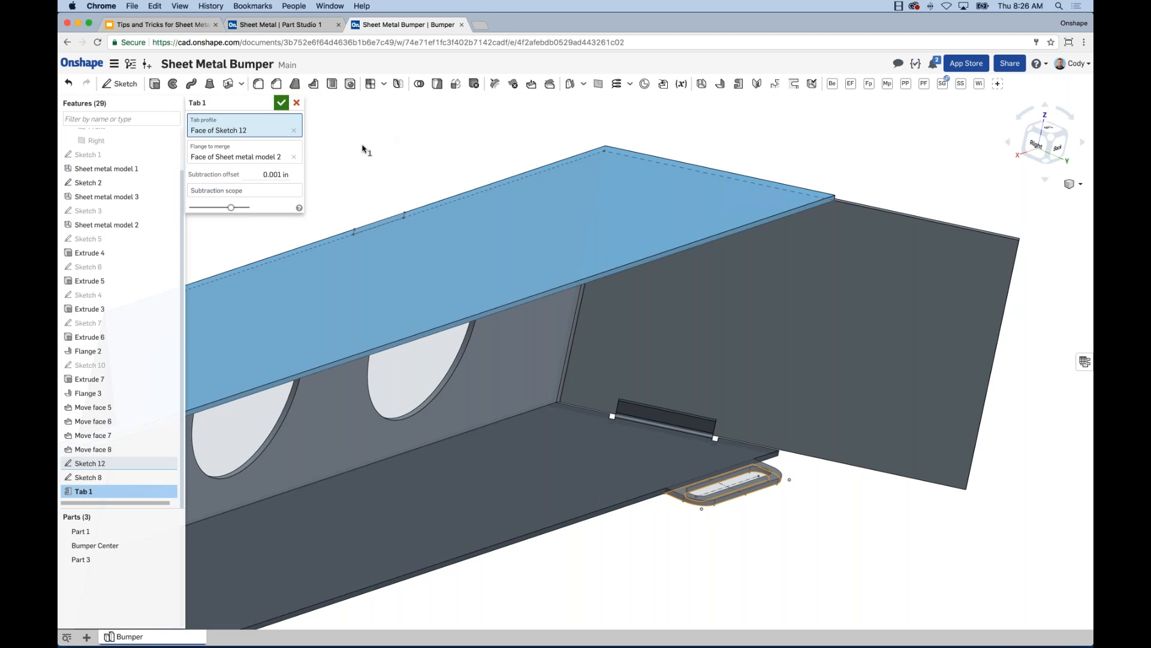
# Step: Add the blue upper plate's face as a second flange to merge and finish the tab on both plates
pyautogui.click(225, 156)
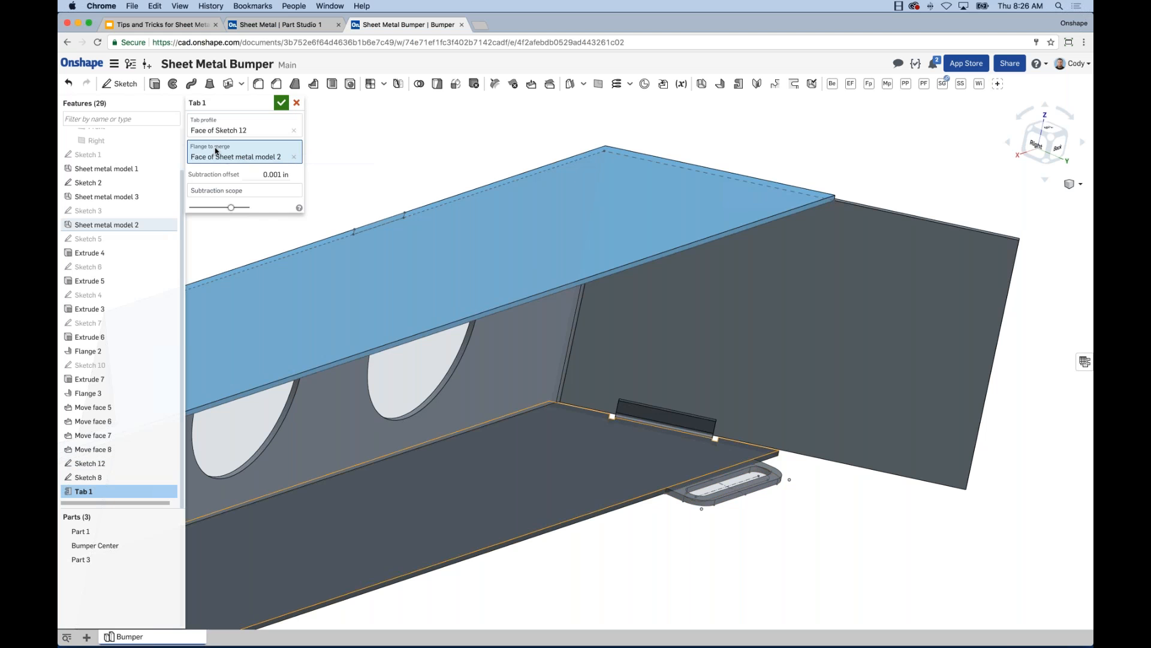
pyautogui.click(646, 191)
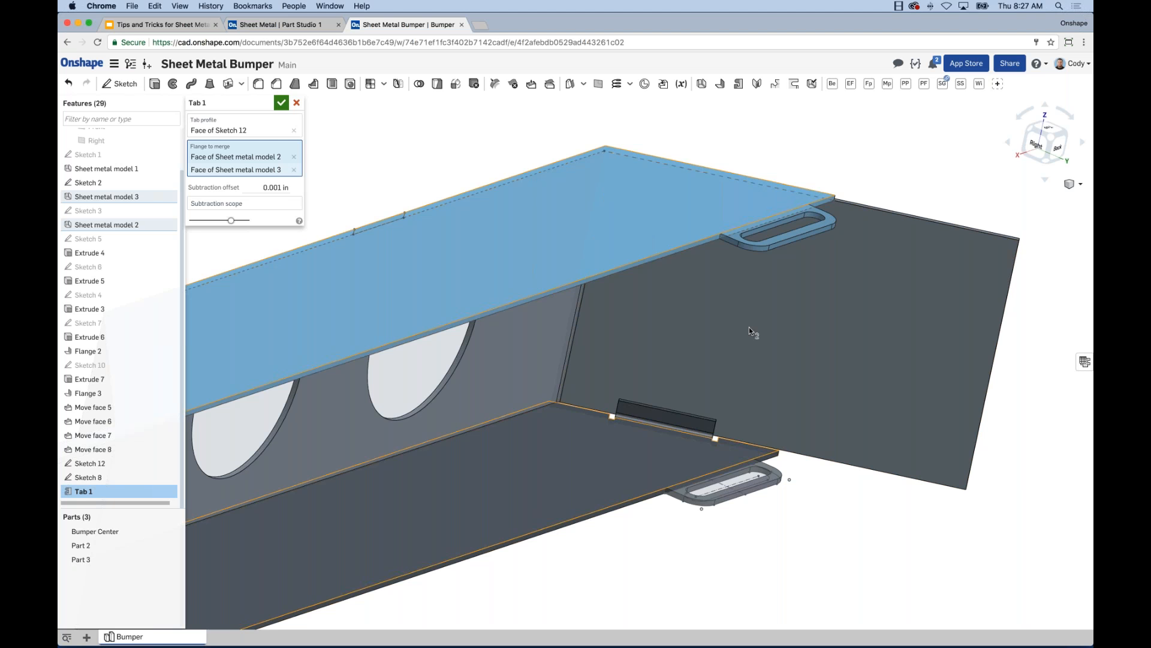
pyautogui.scroll(-4, 788, 347)
pyautogui.scroll(1, 801, 252)
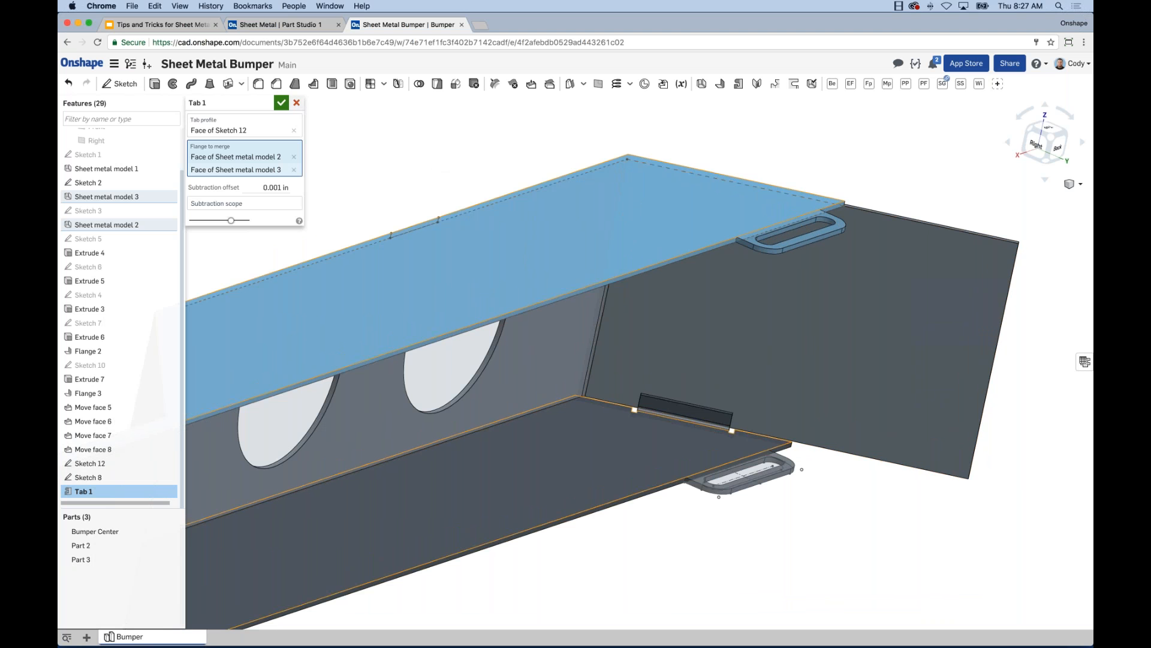
pyautogui.click(281, 103)
pyautogui.scroll(-2, 479, 187)
pyautogui.moveTo(555, 205); pyautogui.dragTo(577, 202, button='middle')
pyautogui.scroll(-2, 1013, 432)
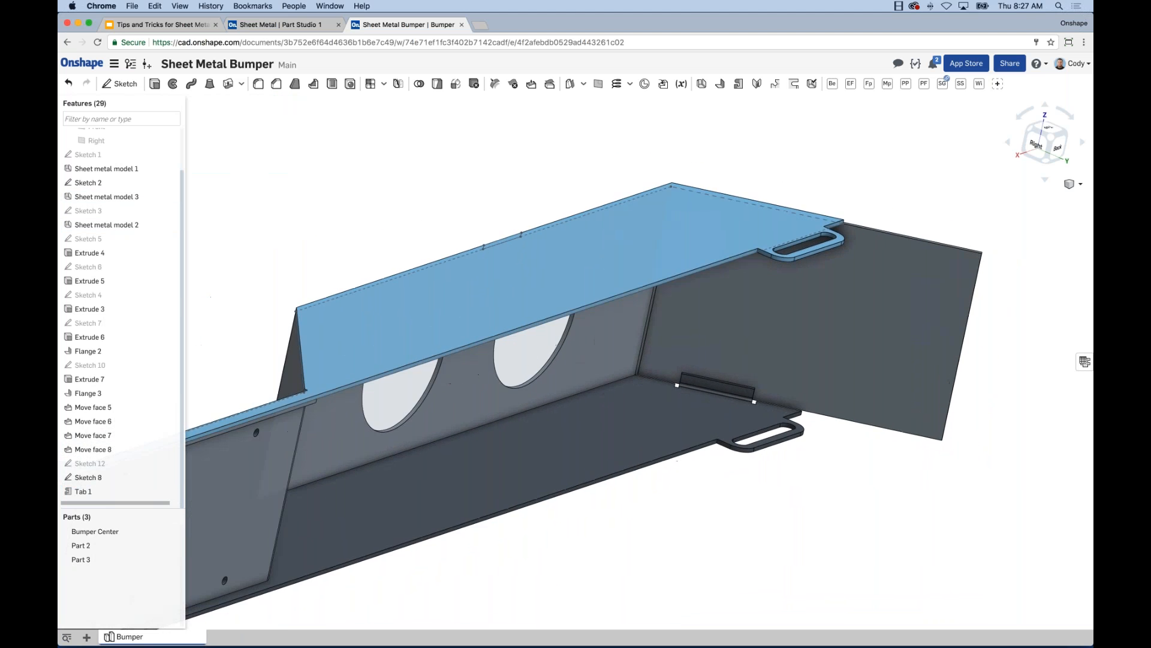
# Step: Check the new tab in the flat pattern of Sheet metal model 2, then close the sheet metal table and flat view
pyautogui.click(1084, 361)
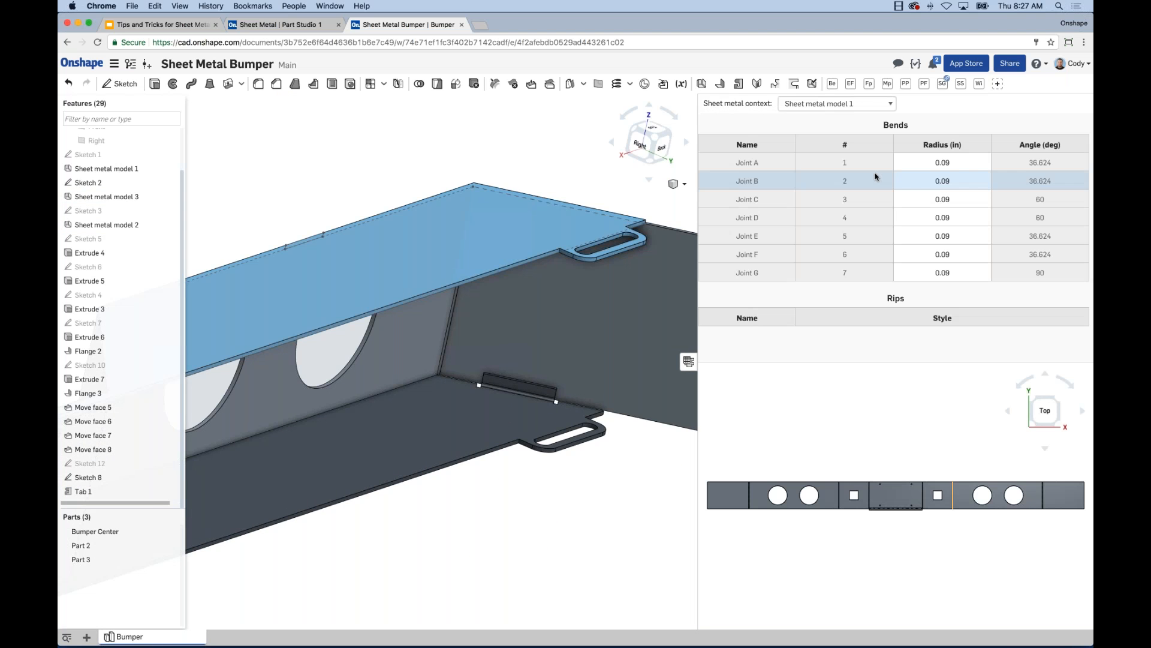
pyautogui.click(858, 105)
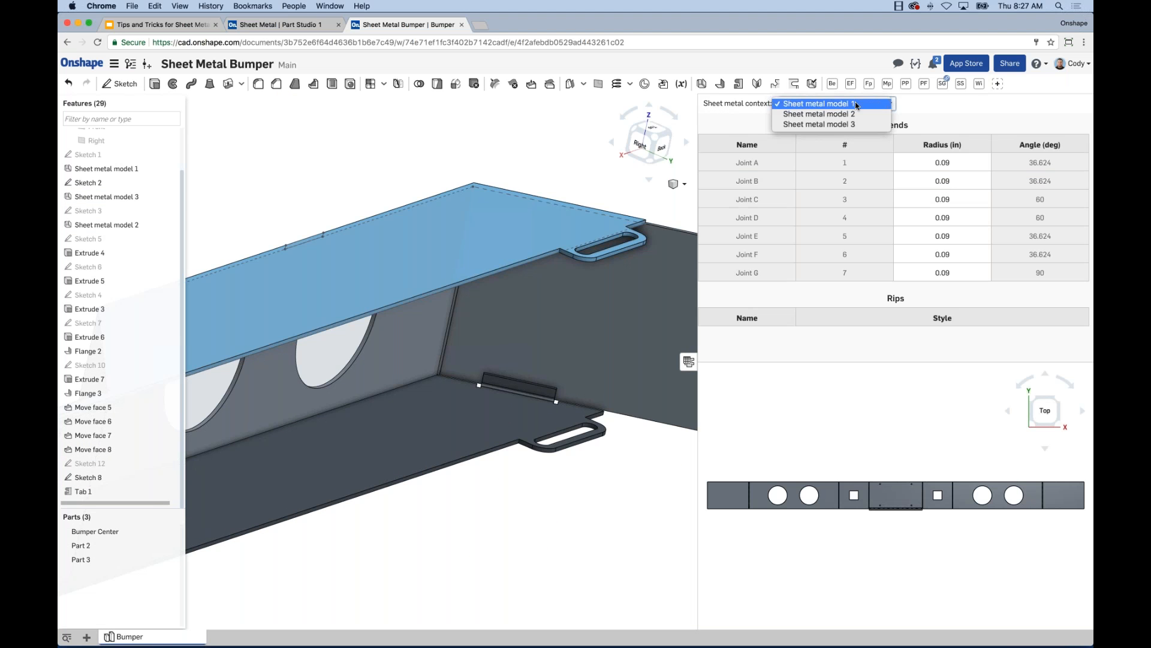
pyautogui.click(840, 124)
pyautogui.scroll(8, 753, 501)
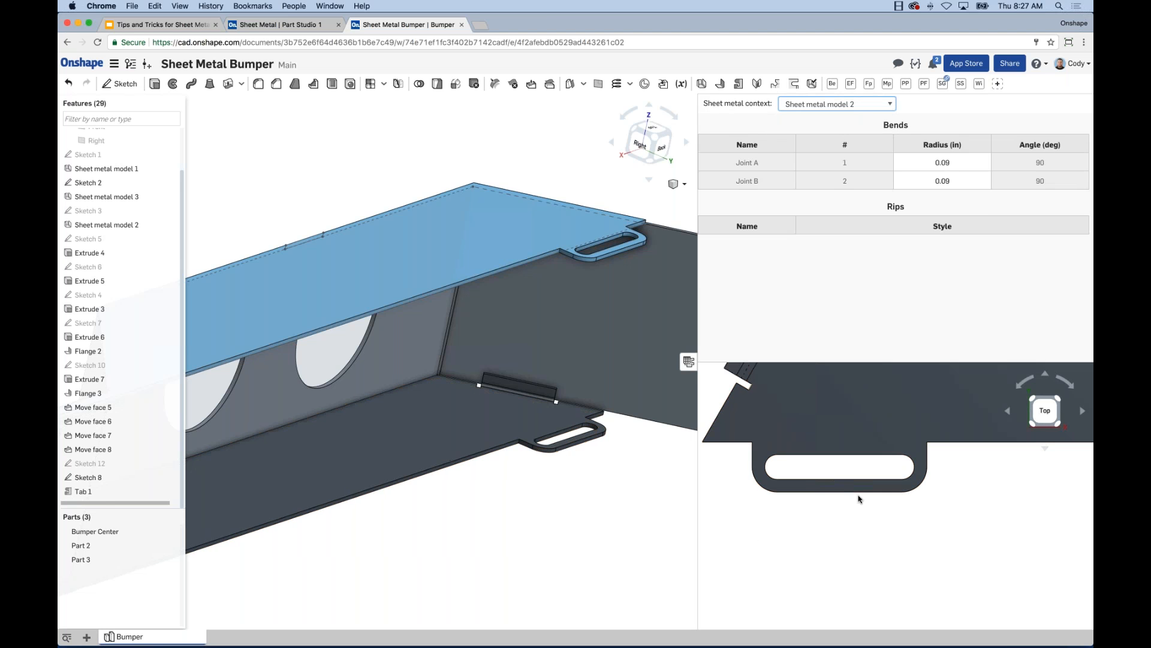
pyautogui.scroll(-6, 860, 499)
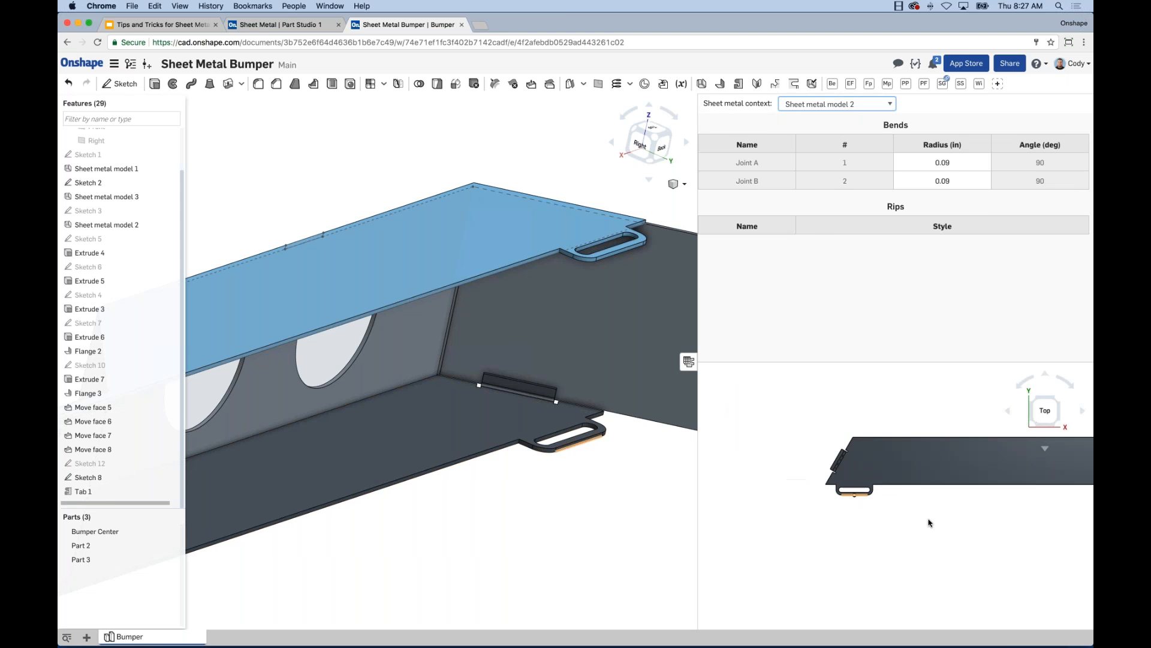
pyautogui.scroll(-2, 882, 524)
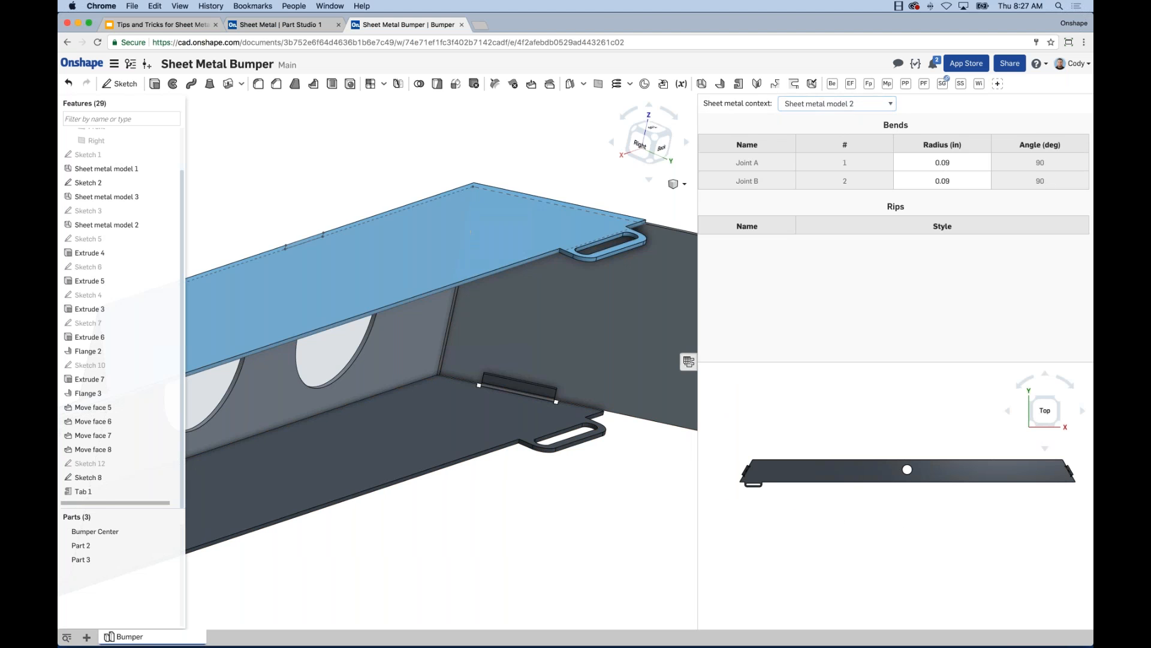
pyautogui.click(688, 361)
pyautogui.scroll(-4, 813, 518)
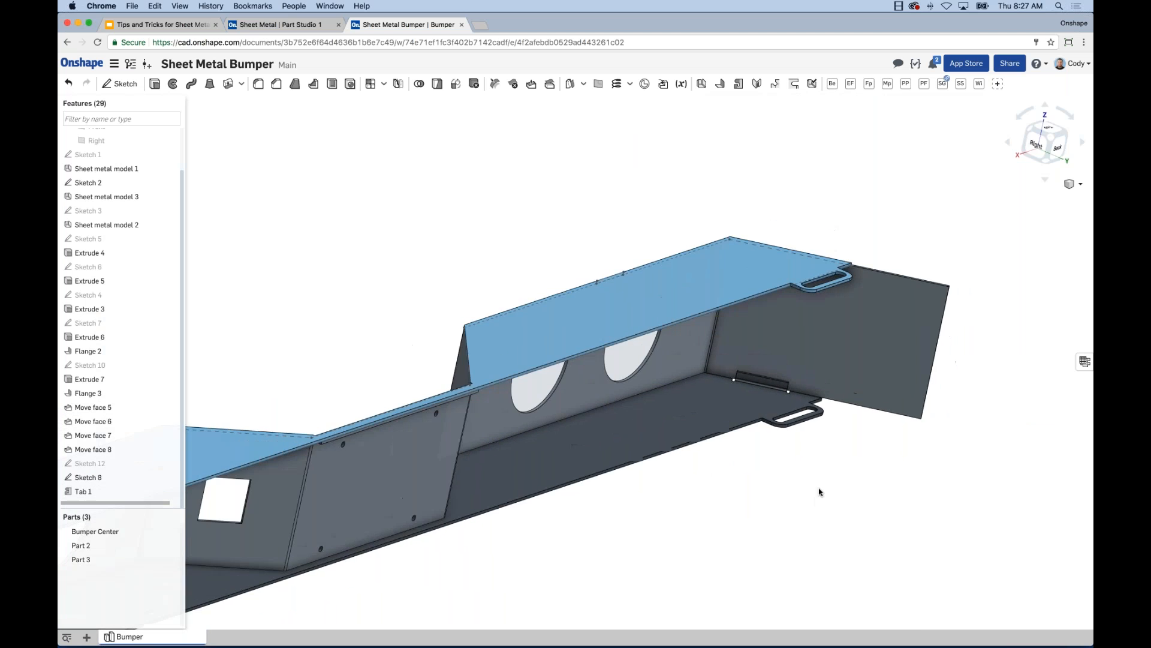
pyautogui.scroll(-3, 843, 447)
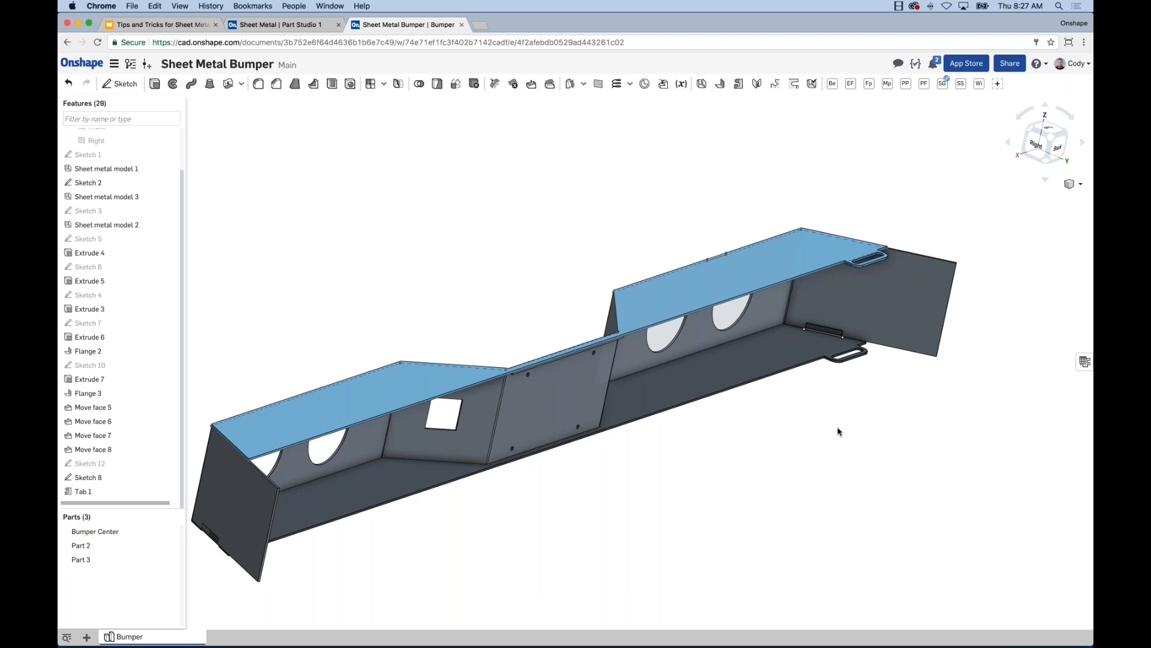
# Step: Select the Sketch 8 region on the bumper's front face and the blue upper plate's face along their shared edge
pyautogui.moveTo(835, 424); pyautogui.dragTo(904, 292, button='middle')
pyautogui.scroll(6, 933, 229)
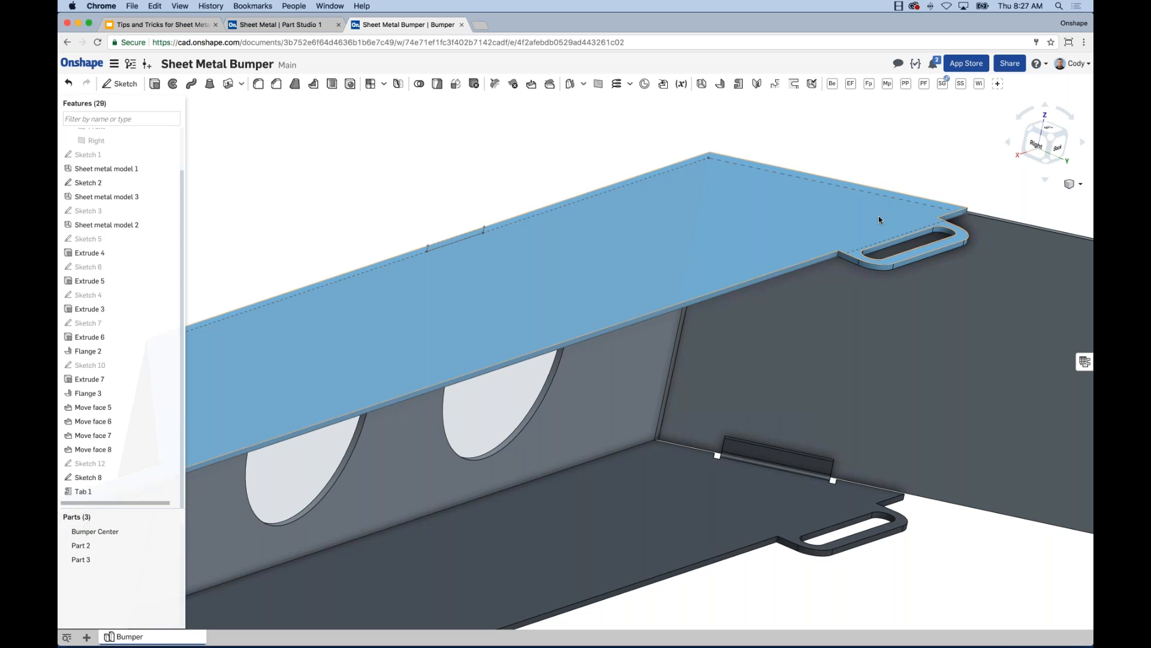
pyautogui.scroll(-3, 879, 216)
pyautogui.scroll(-3, 722, 267)
pyautogui.moveTo(640, 279); pyautogui.dragTo(758, 315, button='right')
pyautogui.moveTo(757, 314); pyautogui.dragTo(737, 304, button='middle')
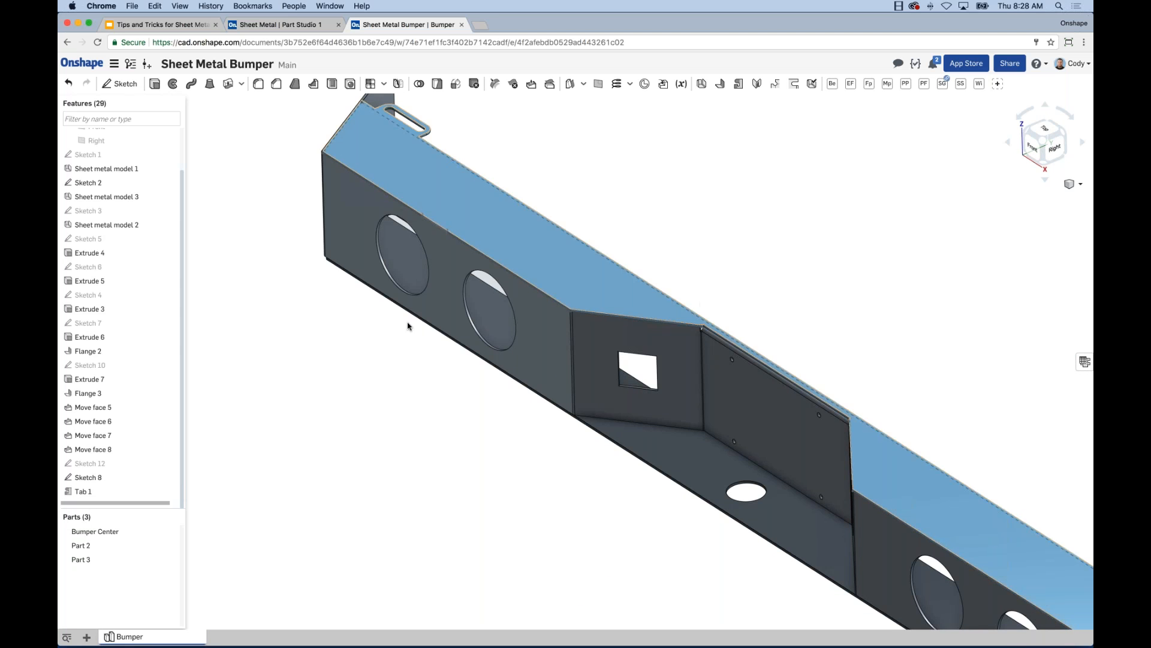
pyautogui.scroll(10, 499, 287)
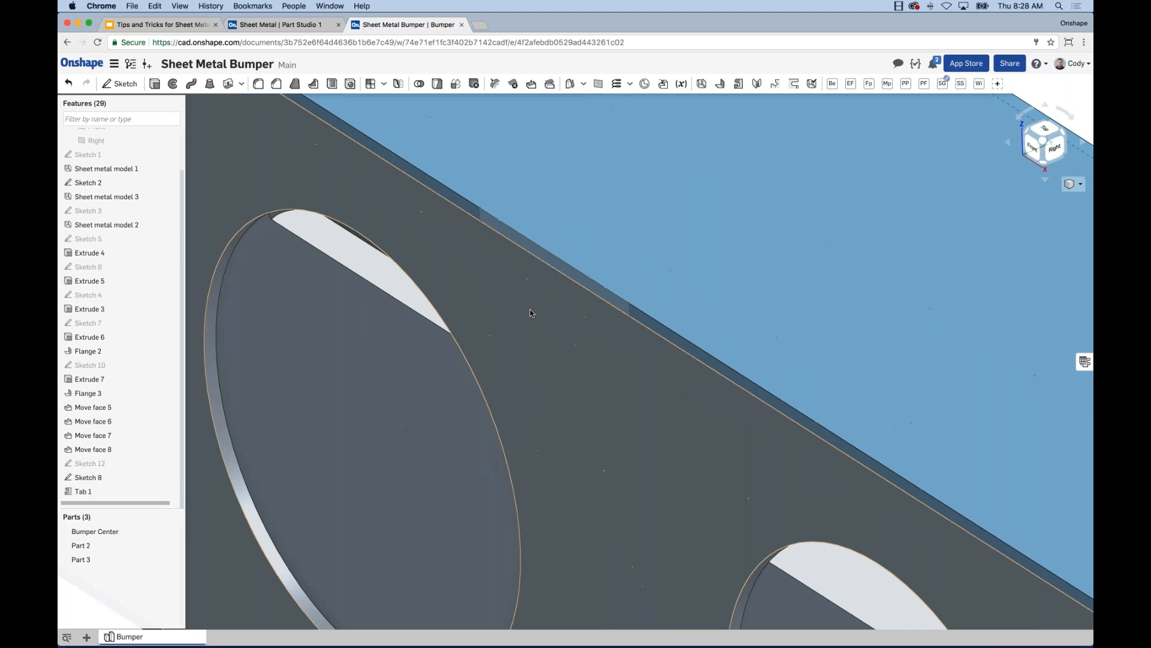
pyautogui.click(530, 313)
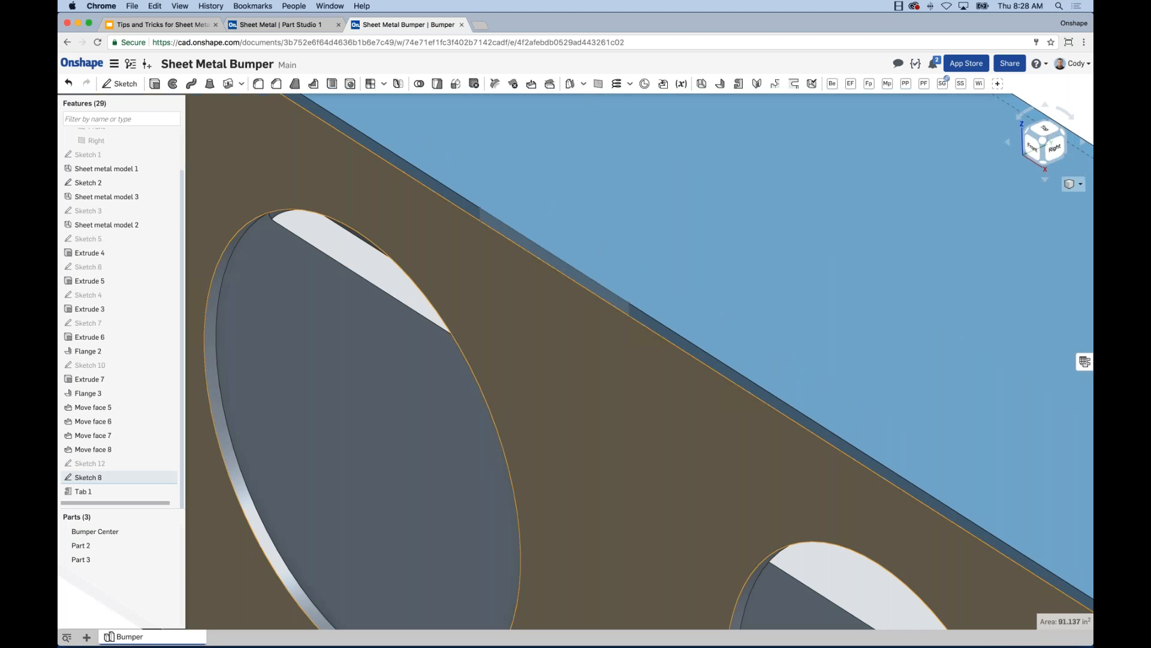
pyautogui.click(758, 231)
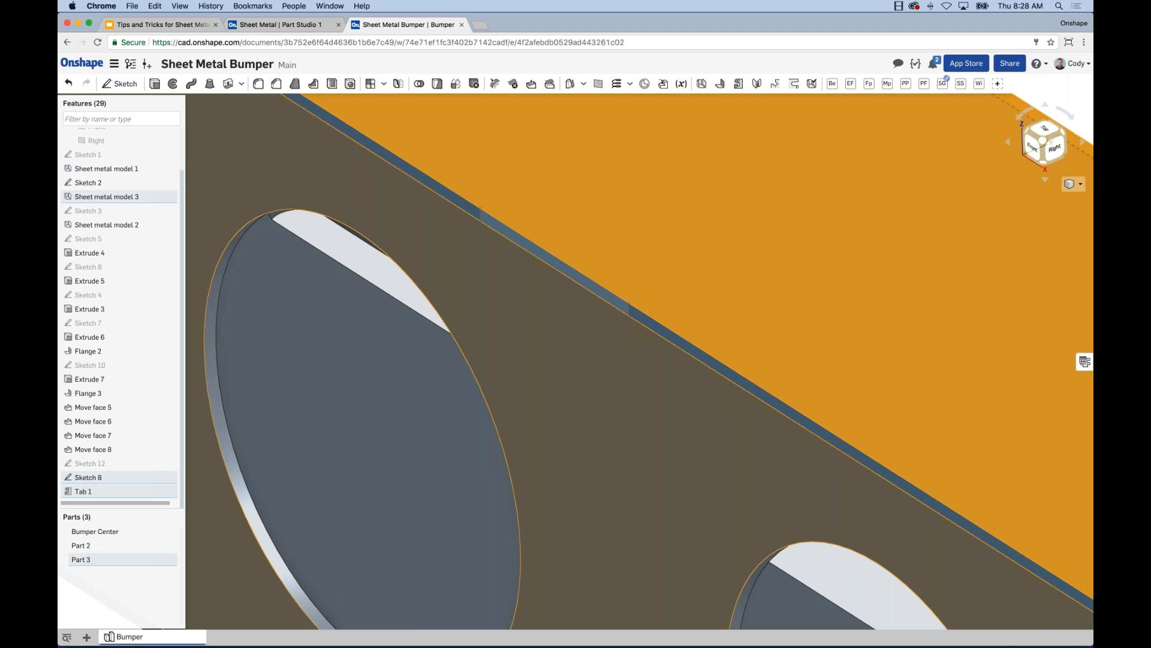
# Step: Start a Tab from the Sketch 8 region, merging it to the bumper's front plate and subtracting from the blue upper plate with a 0.001 in offset
pyautogui.press('space')
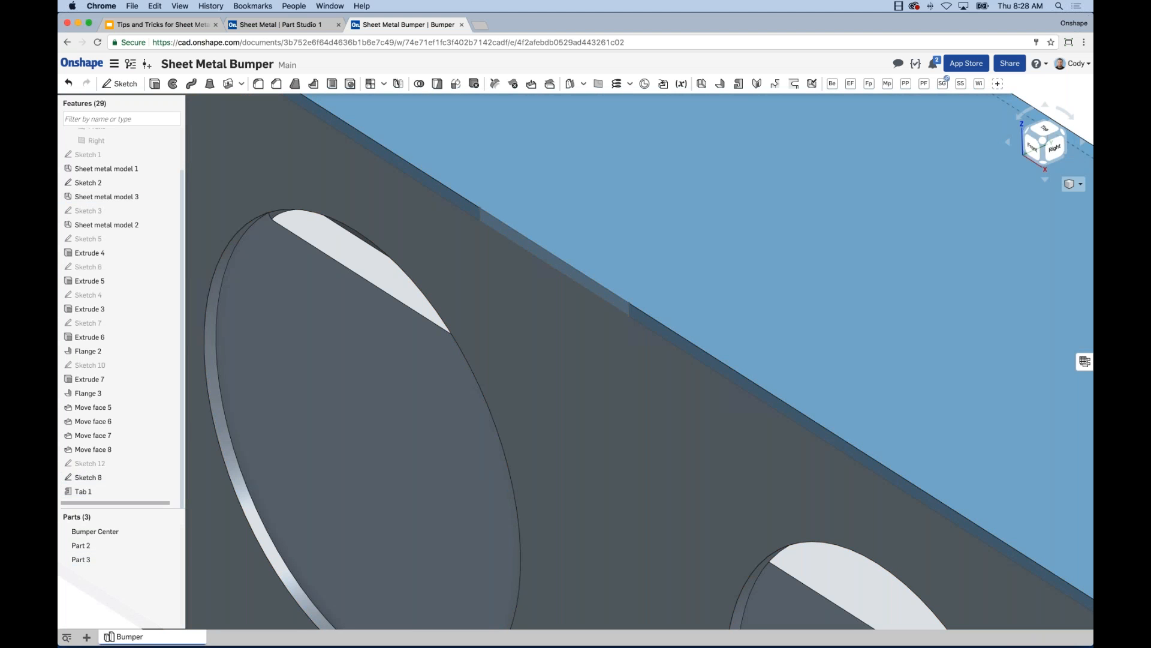
pyautogui.scroll(3, 556, 265)
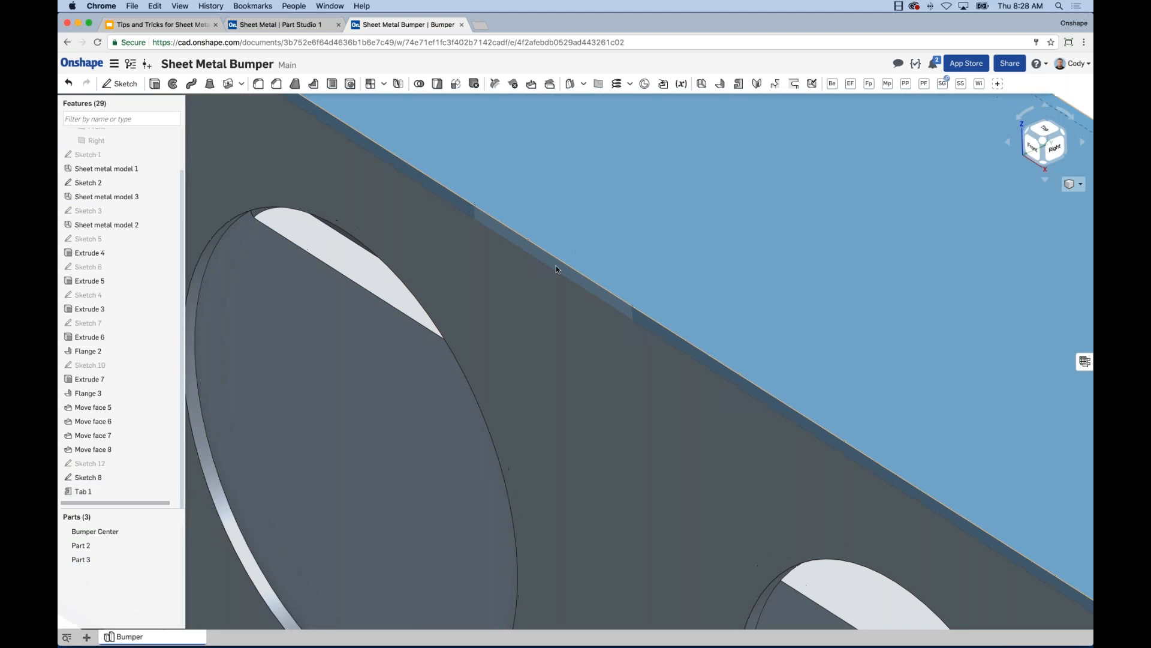
pyautogui.click(571, 347)
pyautogui.click(716, 257)
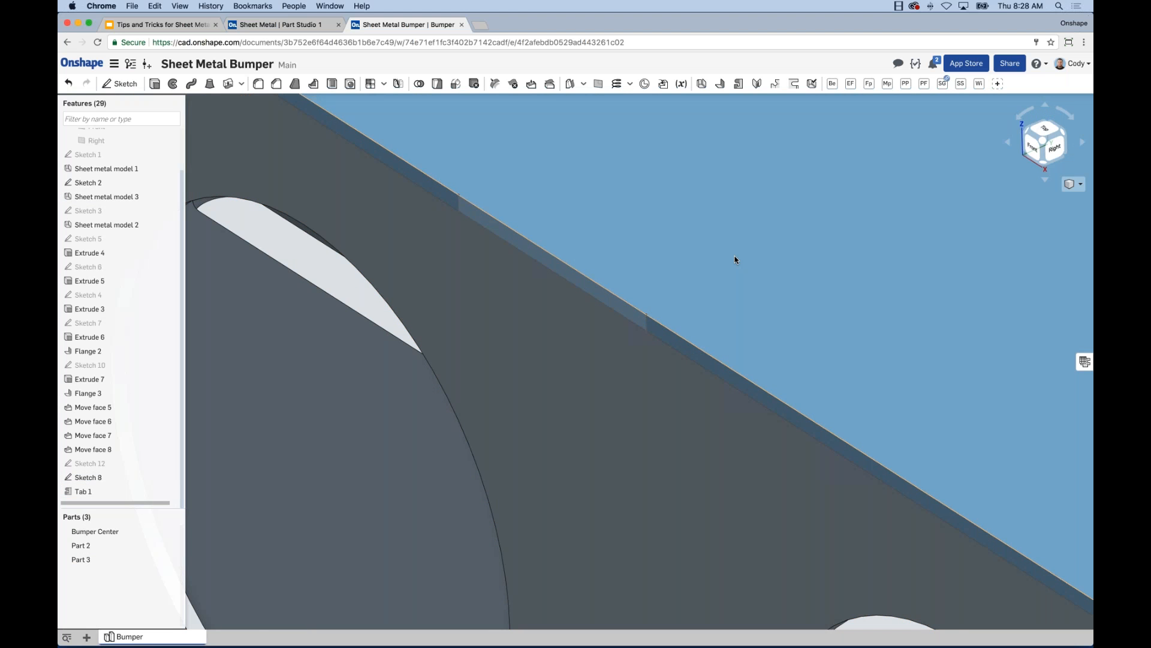
pyautogui.scroll(-1, 816, 156)
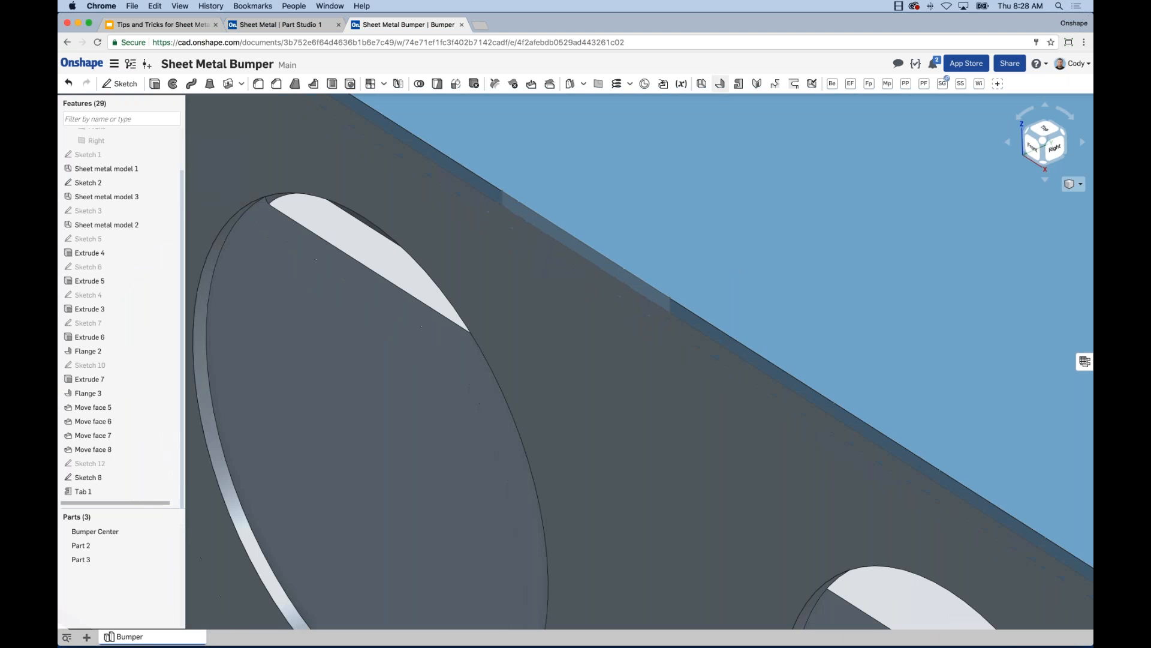
pyautogui.click(738, 85)
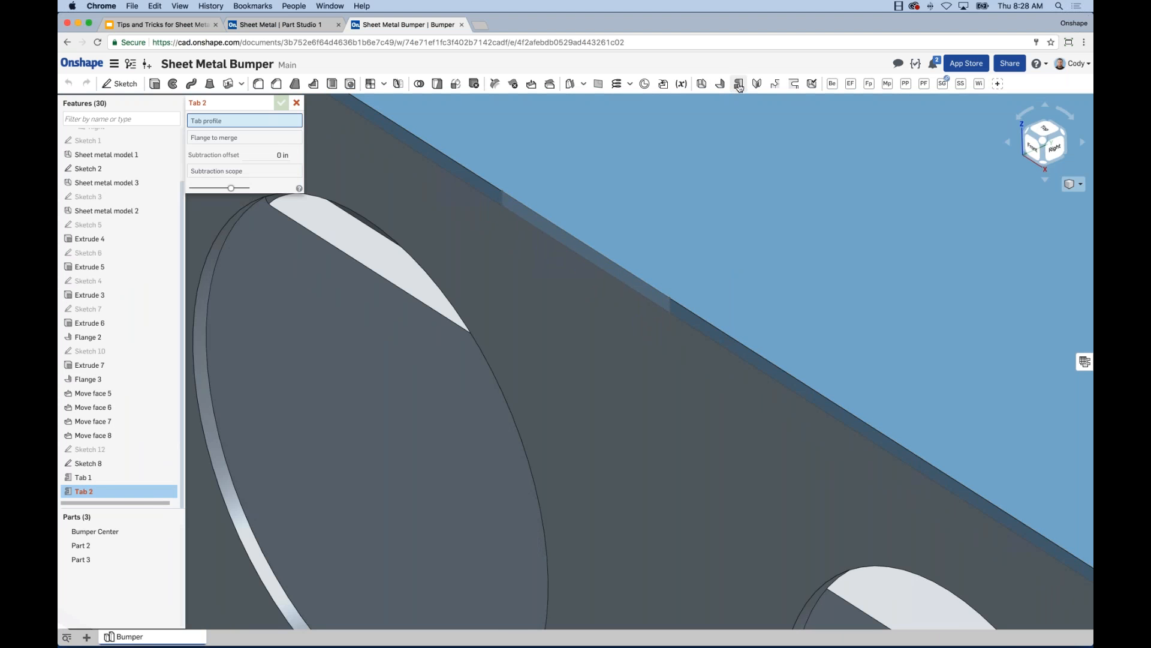
pyautogui.click(505, 207)
pyautogui.click(480, 246)
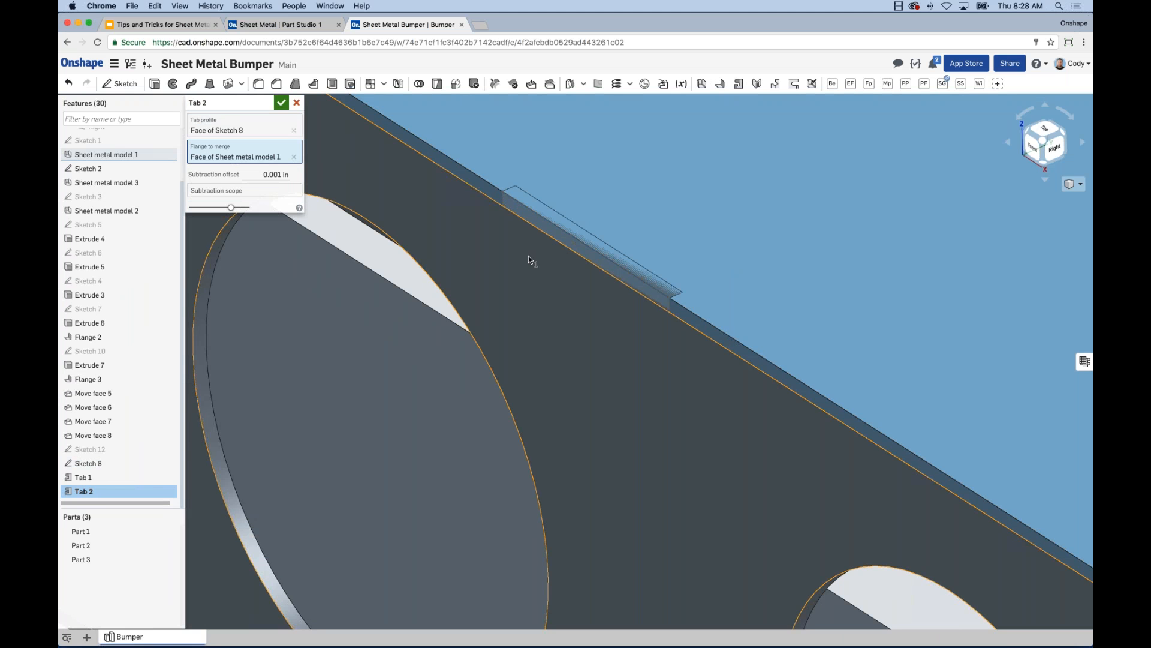
pyautogui.click(228, 192)
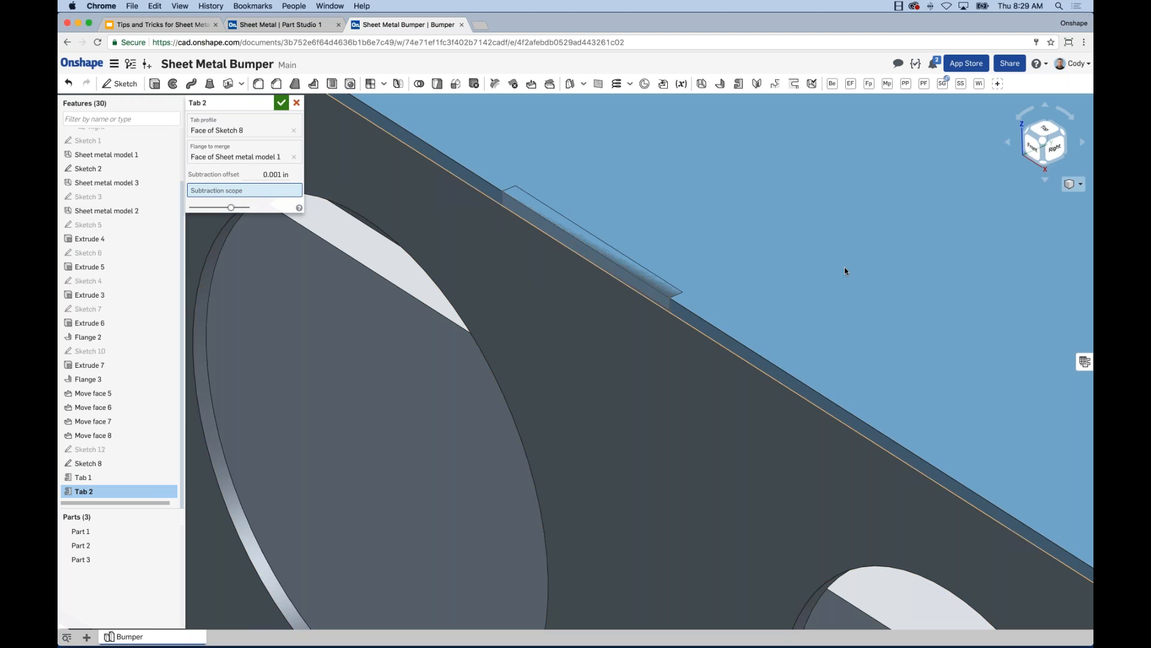
pyautogui.click(887, 245)
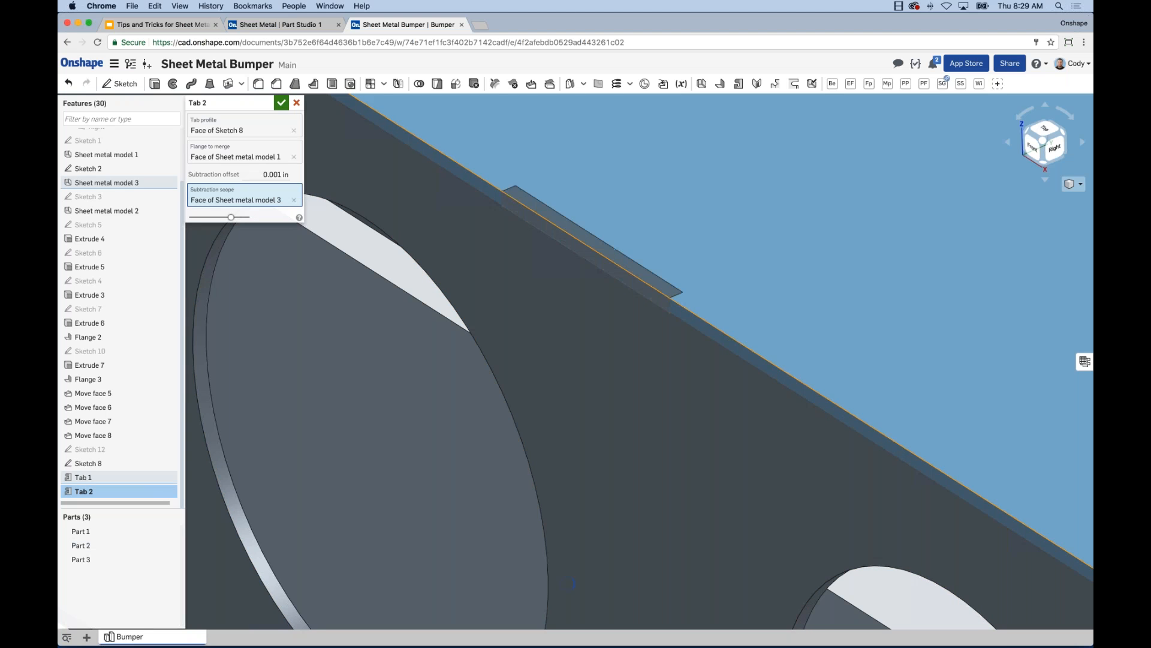
# Step: Hide and show Part 2 and Part 3 one after the other to inspect the new tab and its cutout
pyautogui.scroll(2, 489, 178)
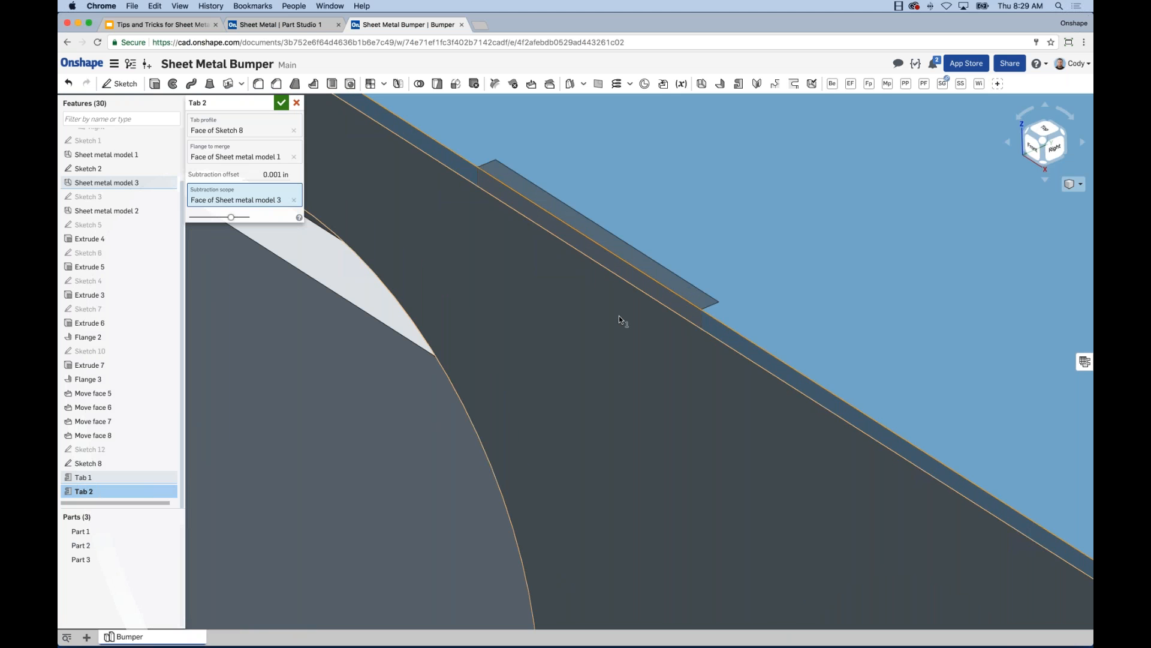
pyautogui.click(172, 545)
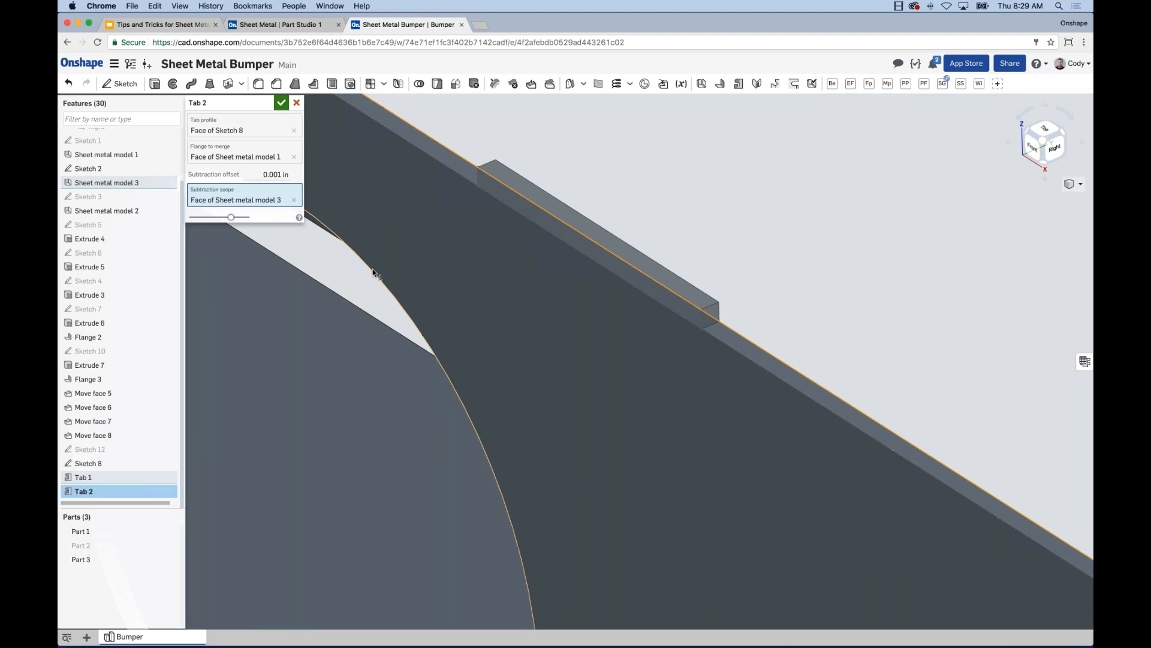
pyautogui.click(171, 545)
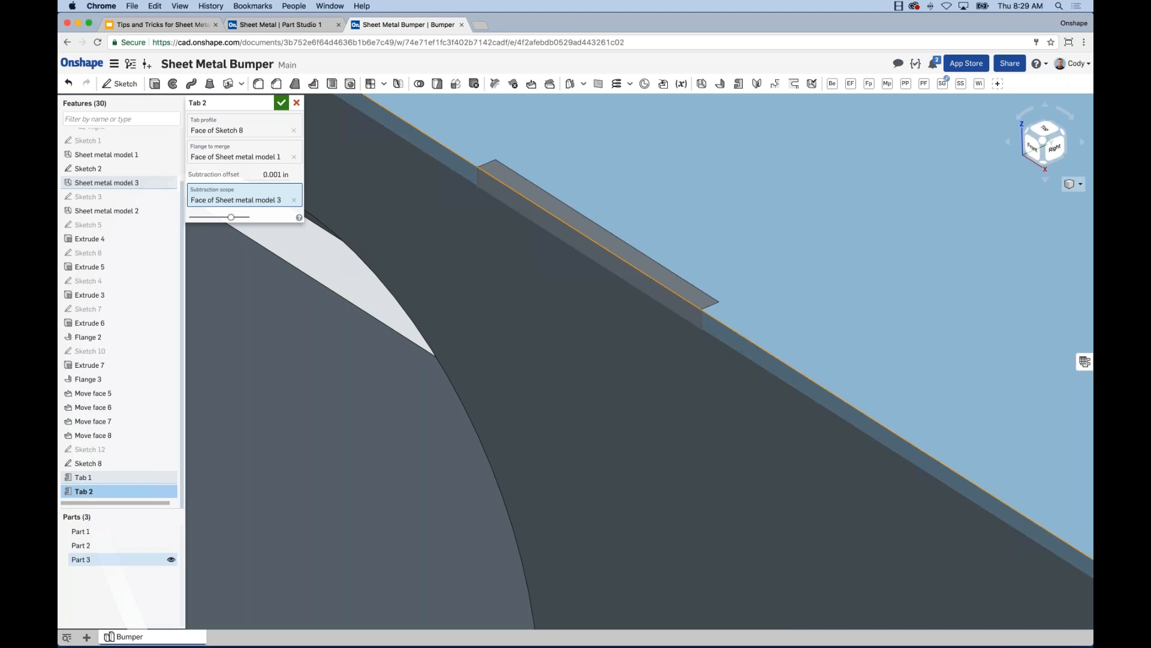
pyautogui.click(171, 559)
pyautogui.click(171, 559)
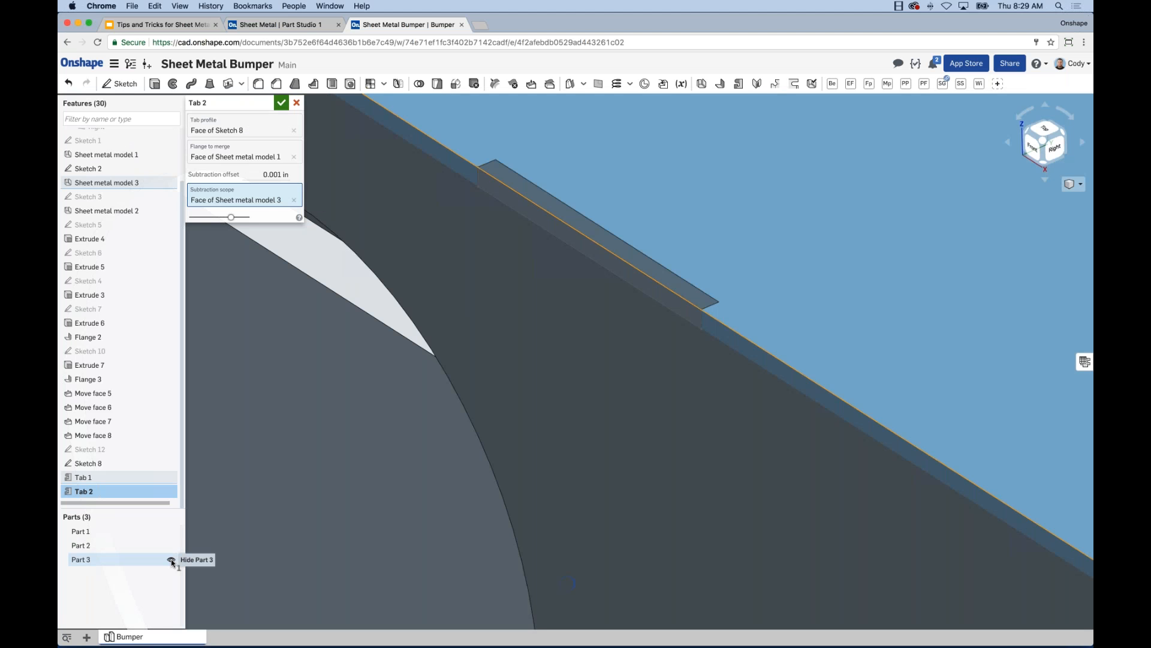
pyautogui.click(171, 559)
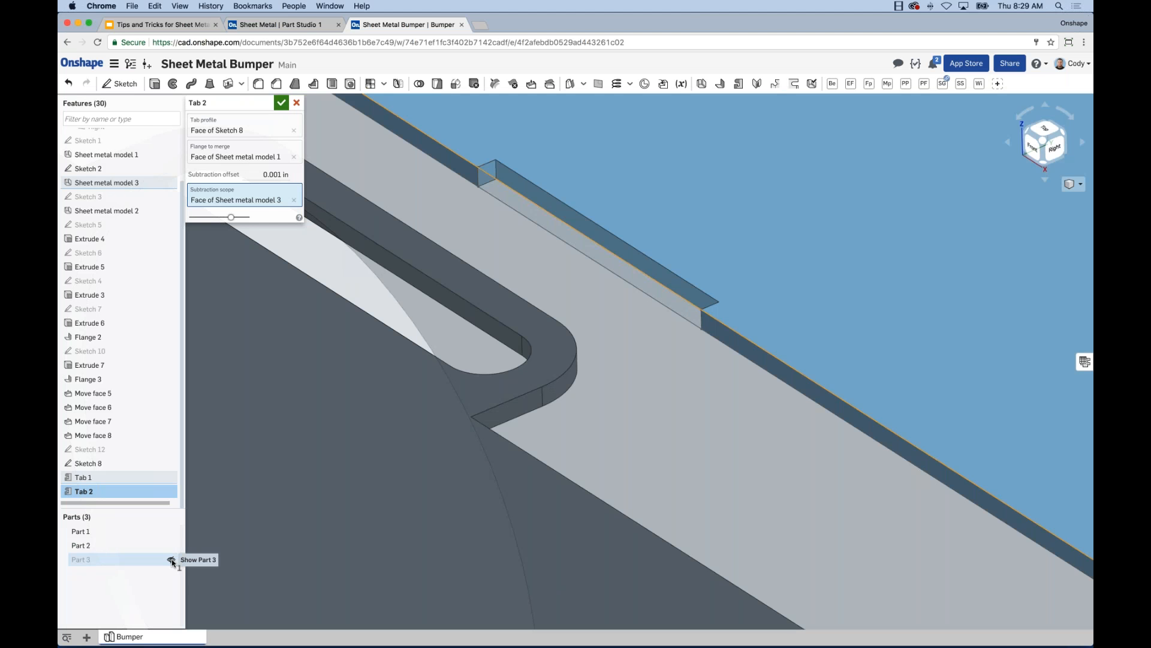
pyautogui.click(171, 559)
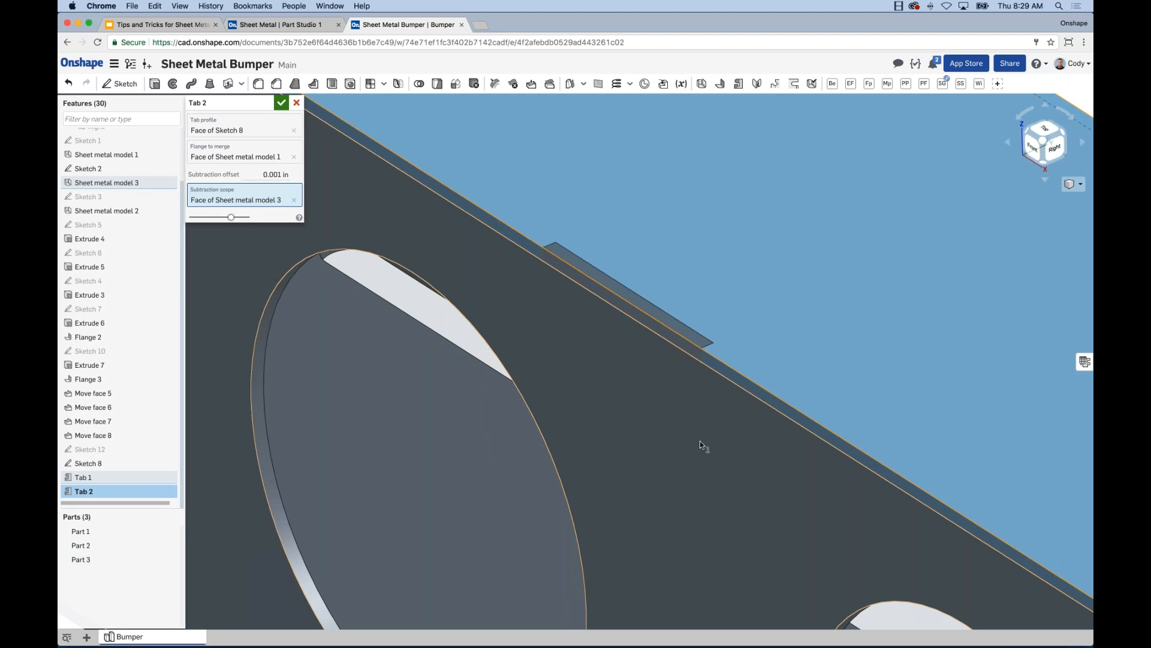
# Step: Set the tab's subtraction offset to .02 in and examine the clearance around the notch in the blue upper plate
pyautogui.moveTo(700, 441); pyautogui.dragTo(531, 209, button='right')
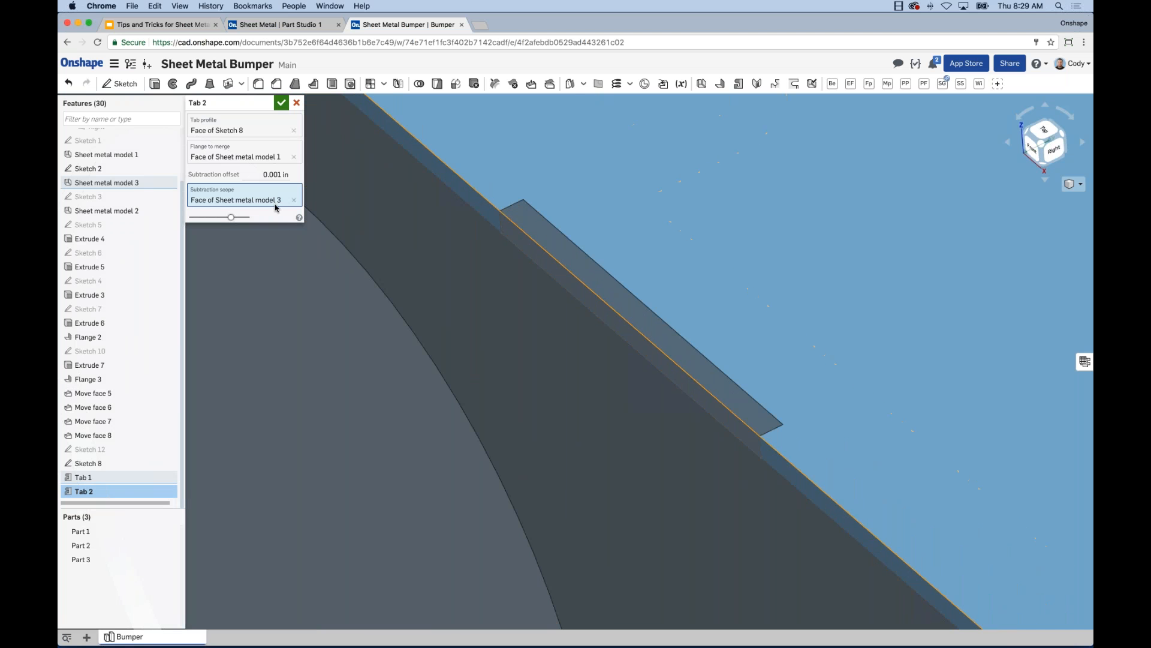
pyautogui.click(259, 178)
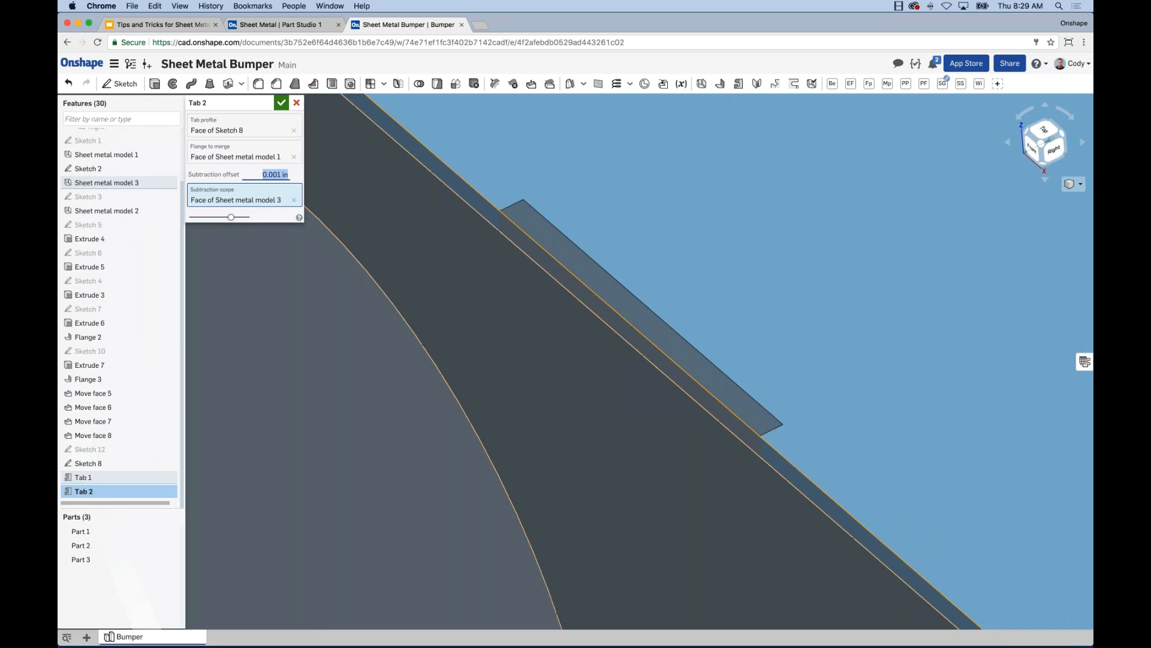
pyautogui.press('BackSpace')
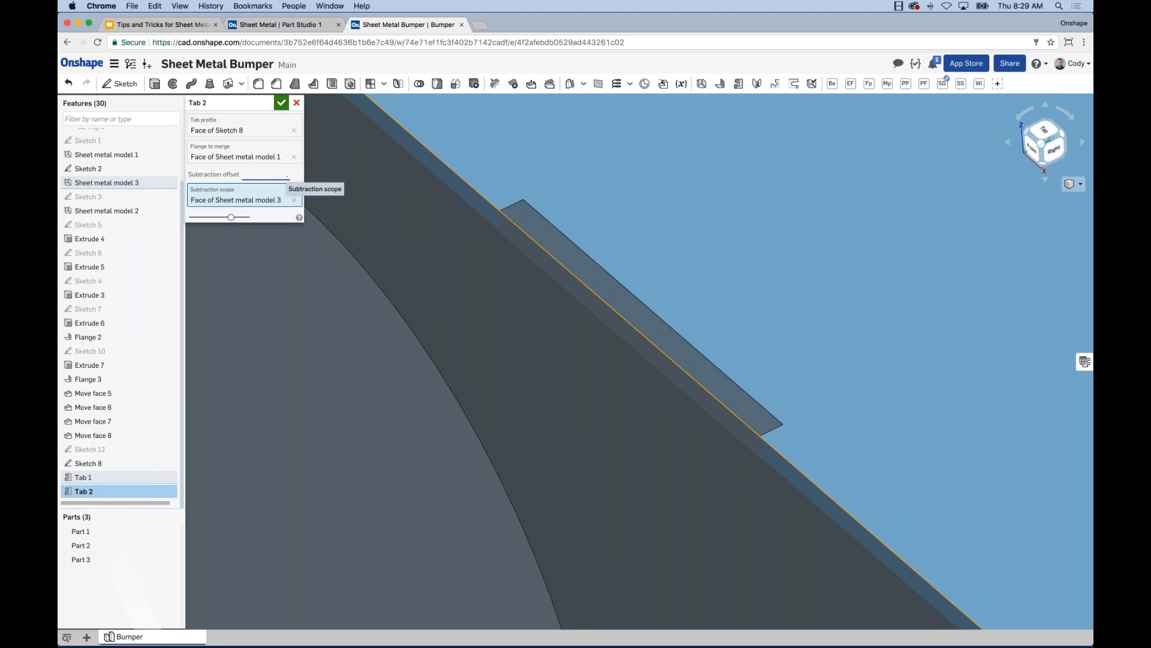
pyautogui.write('.02')
pyautogui.moveTo(494, 303); pyautogui.dragTo(775, 513, button='right')
pyautogui.moveTo(774, 512); pyautogui.dragTo(725, 462, button='middle')
pyautogui.scroll(4, 724, 462)
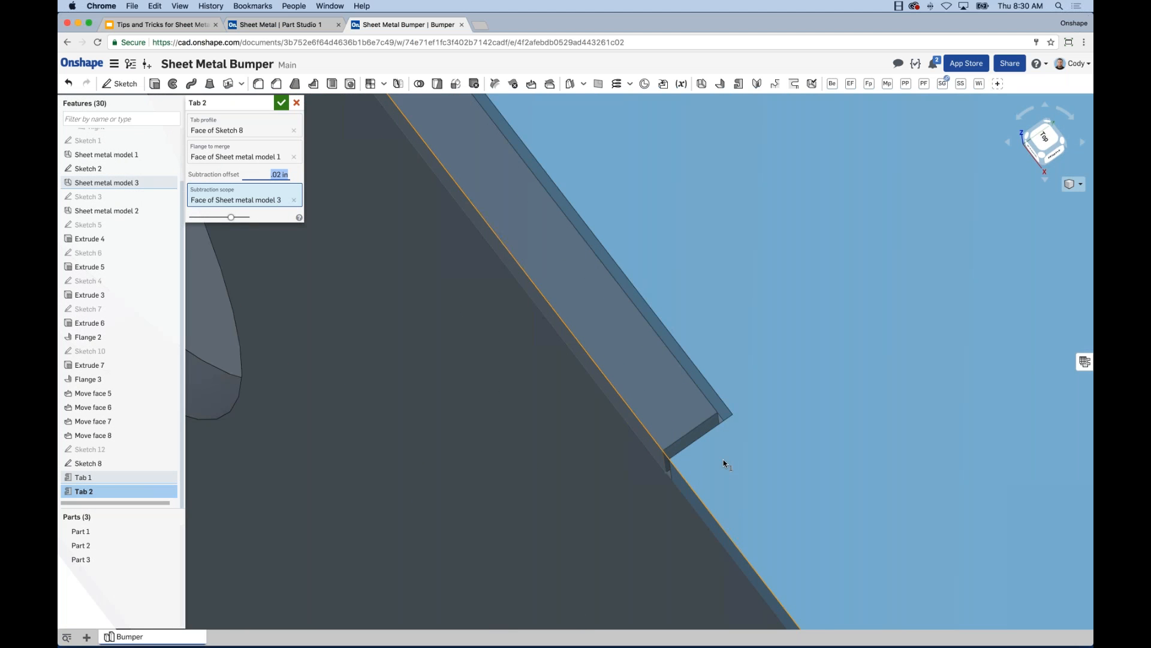
# Step: Review the tab and notch in context of the whole bumper, and accept the Tab feature
pyautogui.scroll(-5, 711, 459)
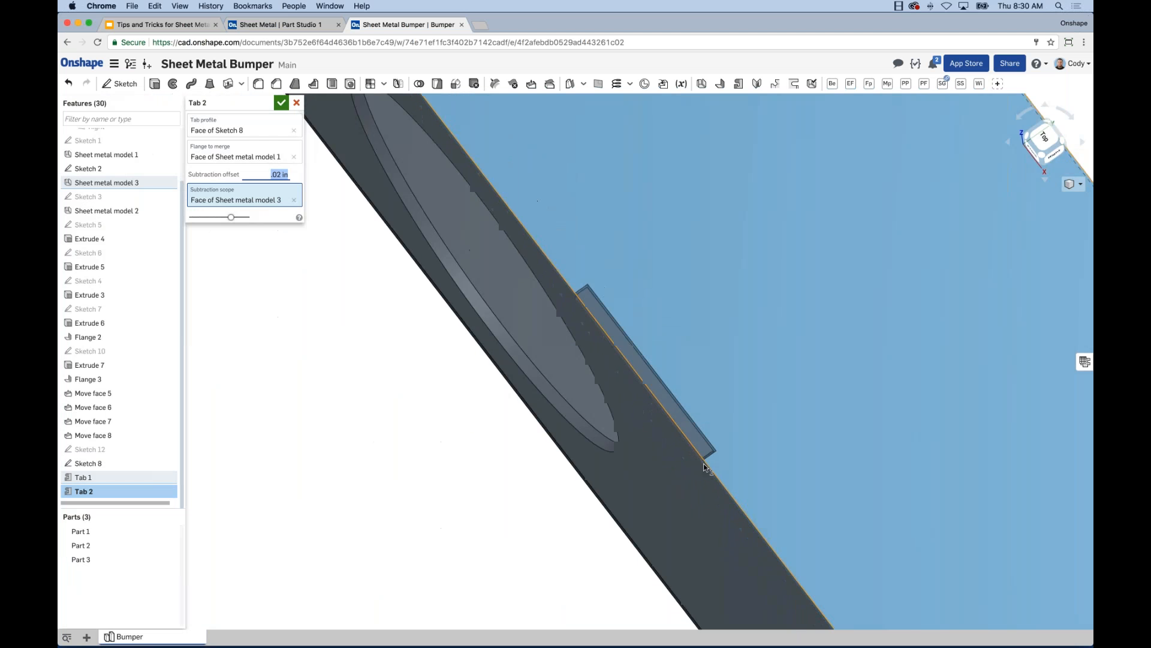
pyautogui.moveTo(698, 443); pyautogui.dragTo(761, 437, button='right')
pyautogui.moveTo(760, 437); pyautogui.dragTo(630, 372, button='middle')
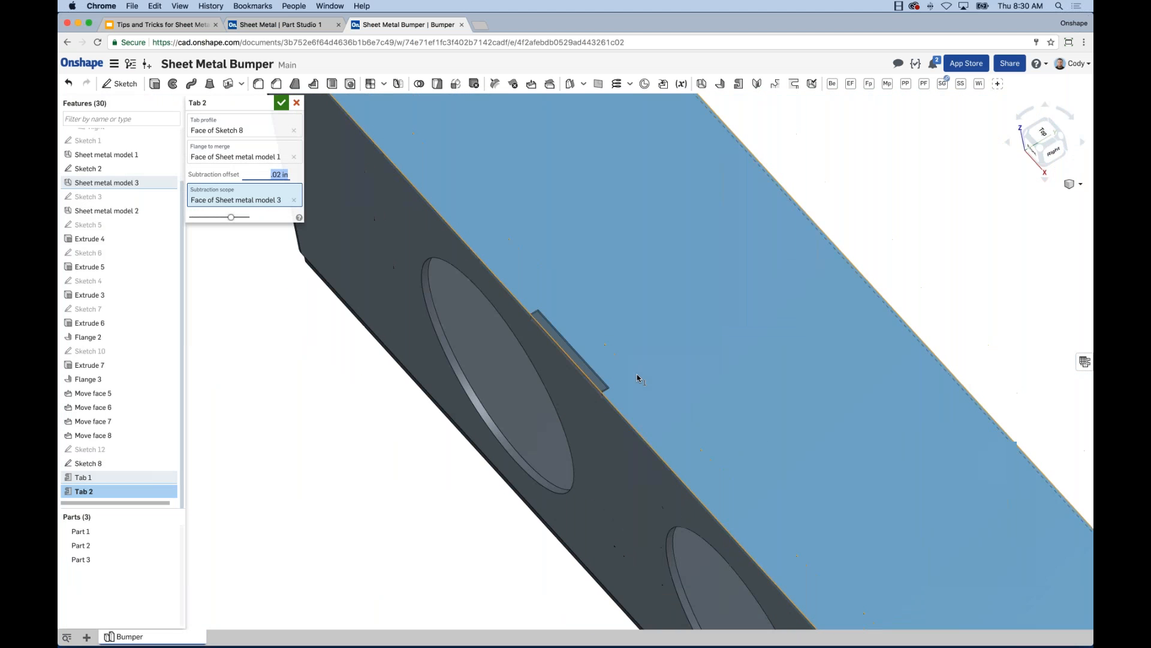
pyautogui.scroll(-2, 557, 386)
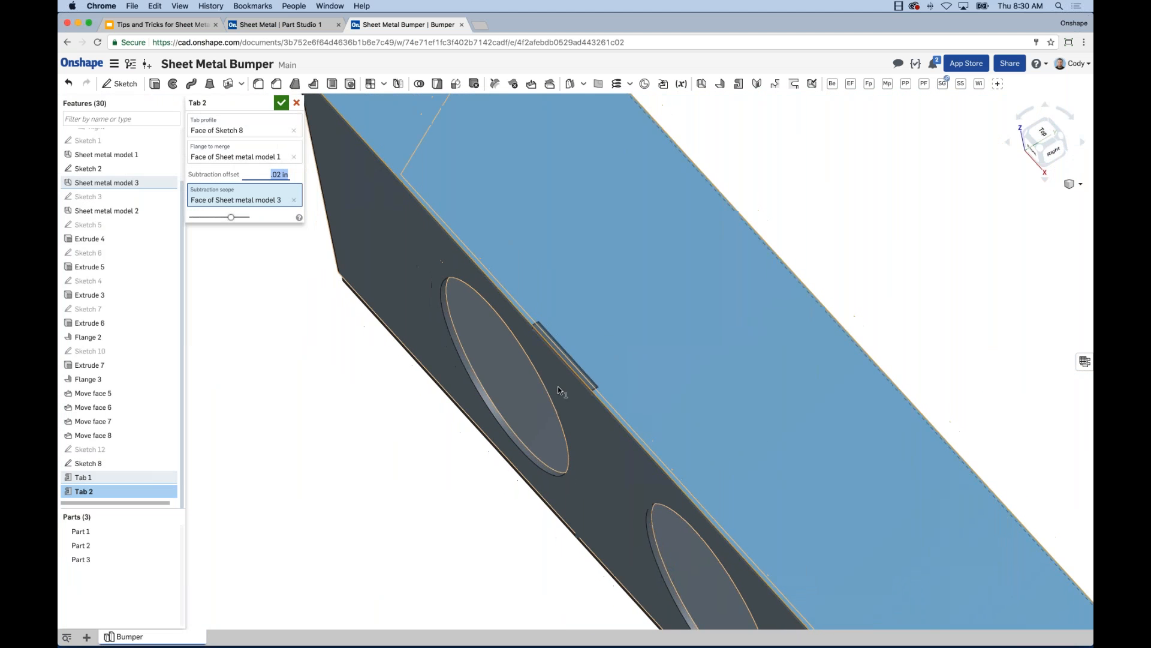
pyautogui.moveTo(674, 446); pyautogui.dragTo(680, 433, button='right')
pyautogui.scroll(-3, 680, 433)
pyautogui.moveTo(680, 433); pyautogui.dragTo(494, 358, button='middle')
pyautogui.scroll(-3, 626, 398)
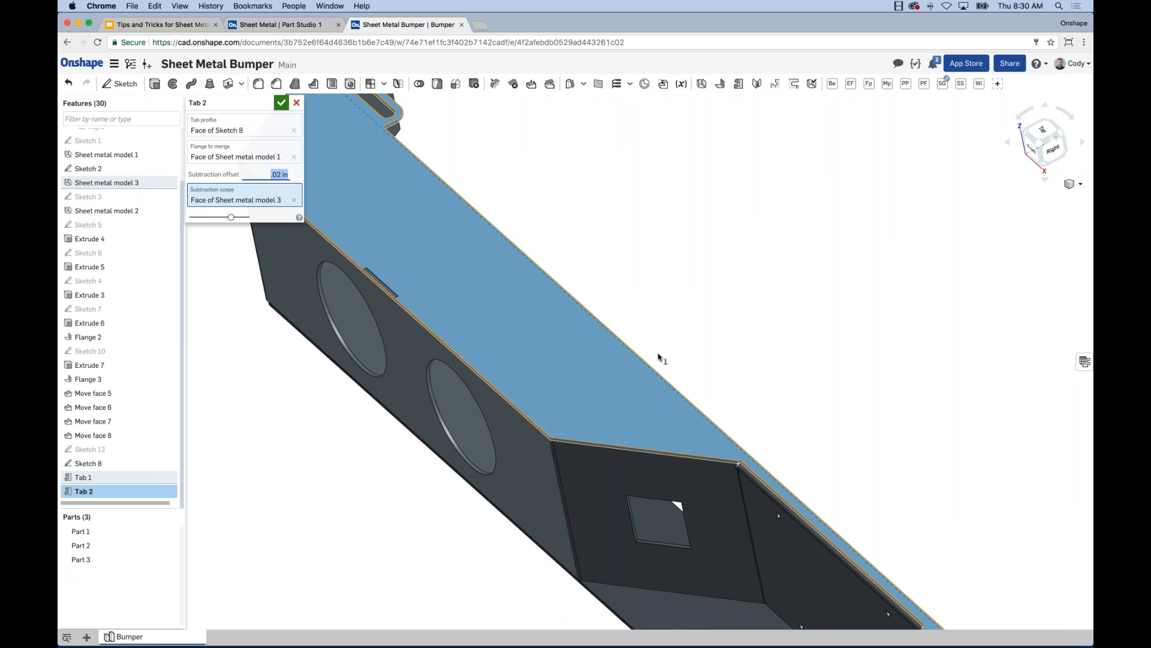
pyautogui.scroll(-2, 660, 359)
pyautogui.scroll(-3, 670, 335)
pyautogui.moveTo(671, 321); pyautogui.dragTo(663, 299, button='right')
pyautogui.scroll(-3, 665, 298)
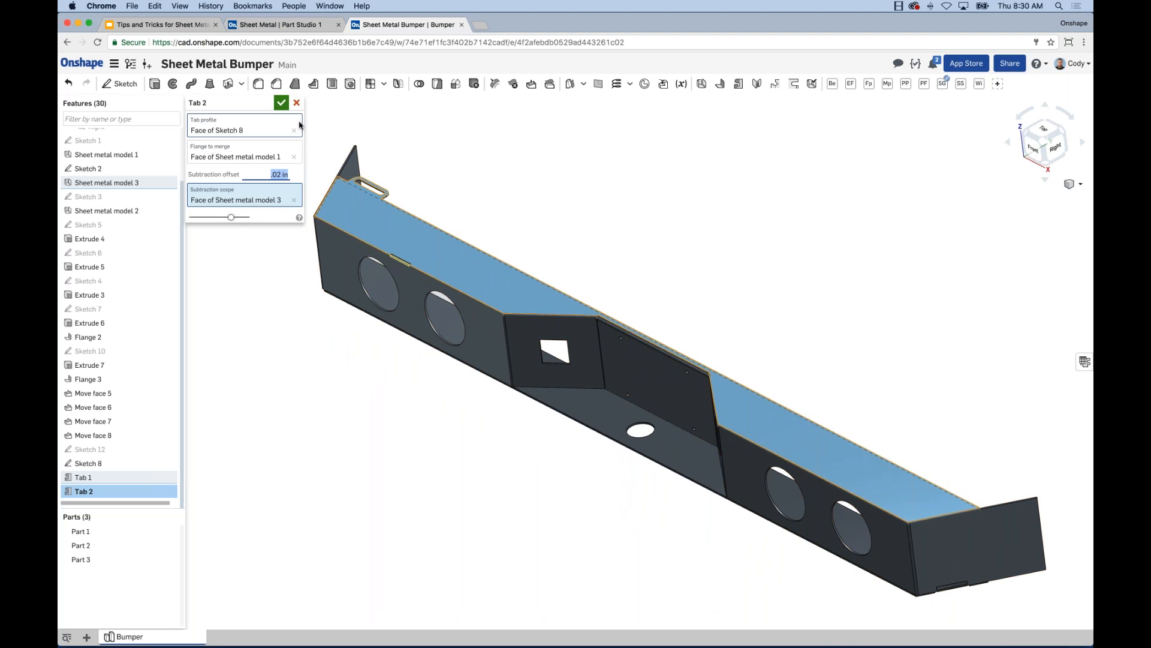
pyautogui.click(281, 103)
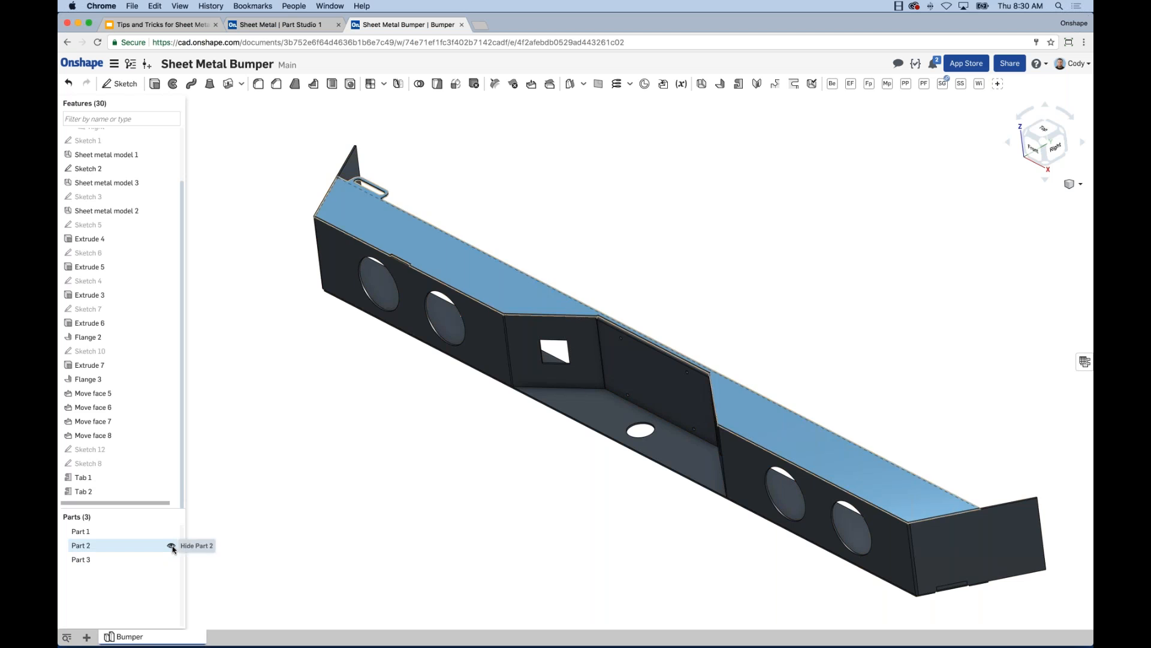
# Step: Inspect the front plate's tab with Part 2 hidden, and the upper plate's notch with Part 2 shown and Part 3 hidden
pyautogui.click(172, 547)
pyautogui.scroll(8, 368, 324)
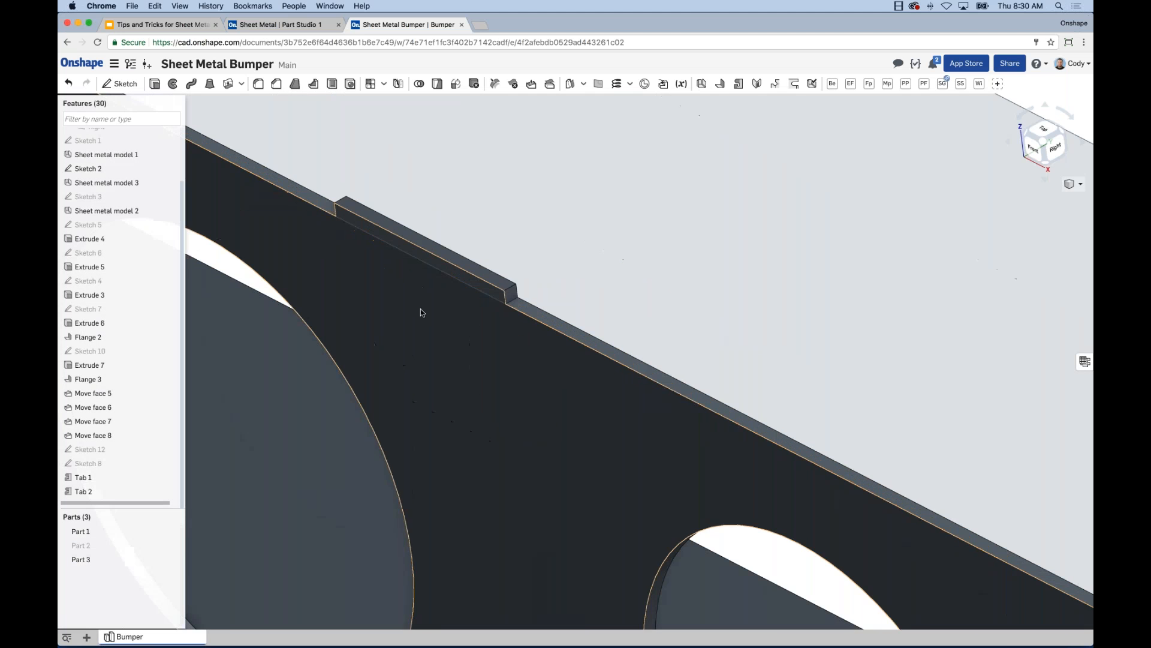
pyautogui.moveTo(420, 309); pyautogui.dragTo(454, 308, button='middle')
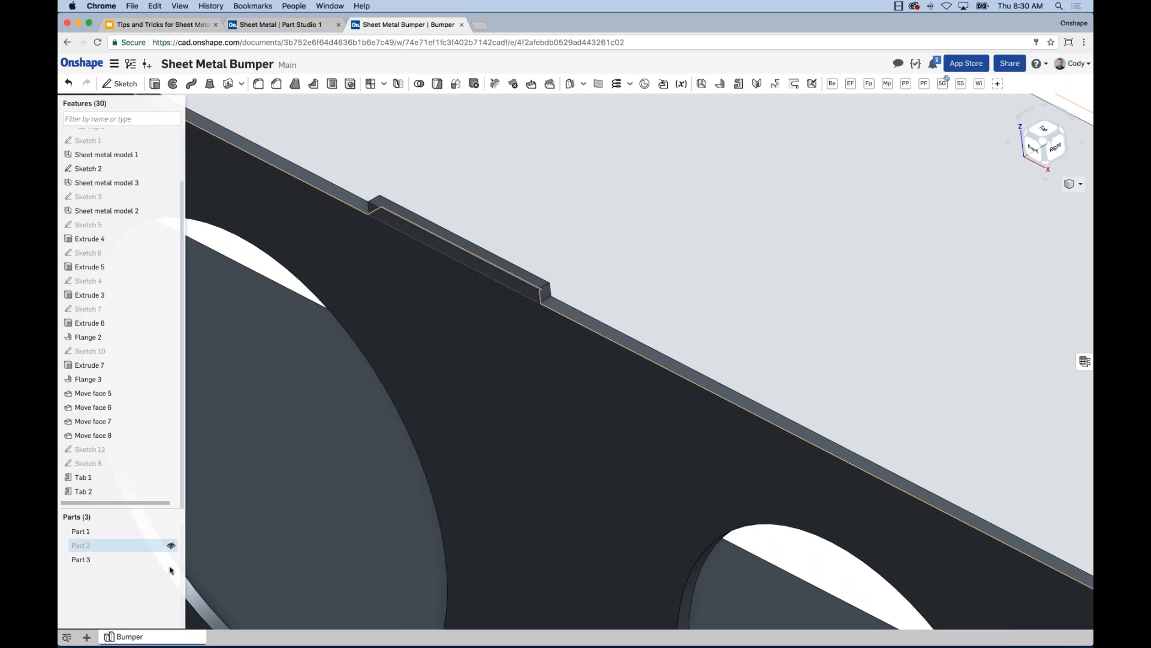
pyautogui.click(171, 545)
pyautogui.click(171, 559)
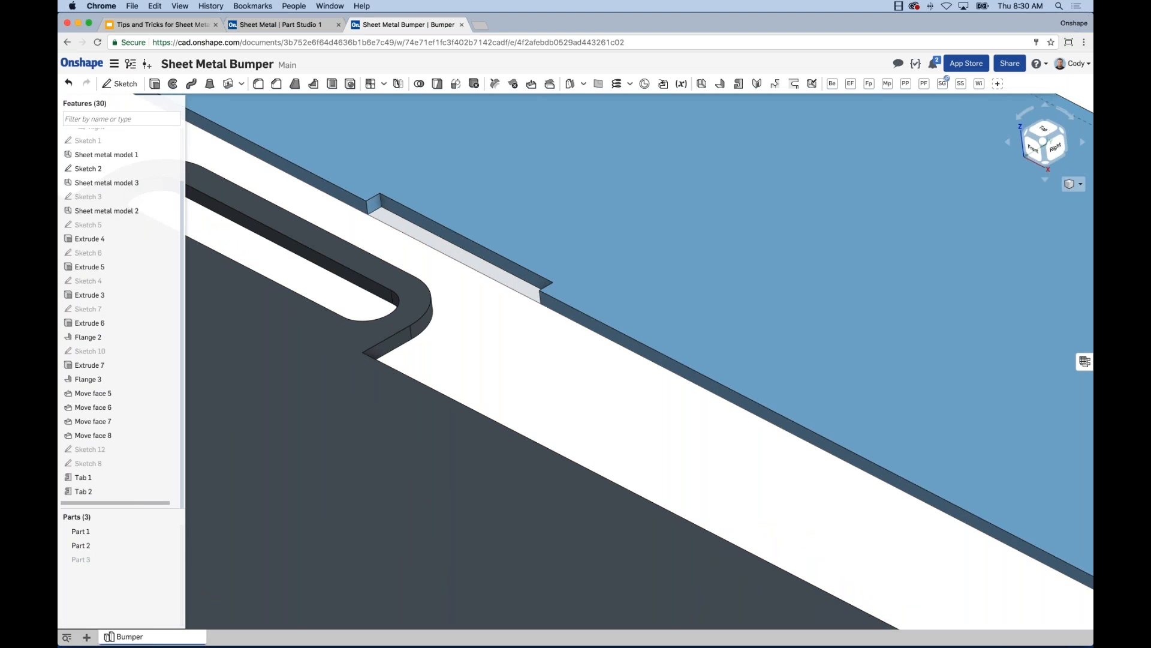
pyautogui.scroll(-6, 745, 452)
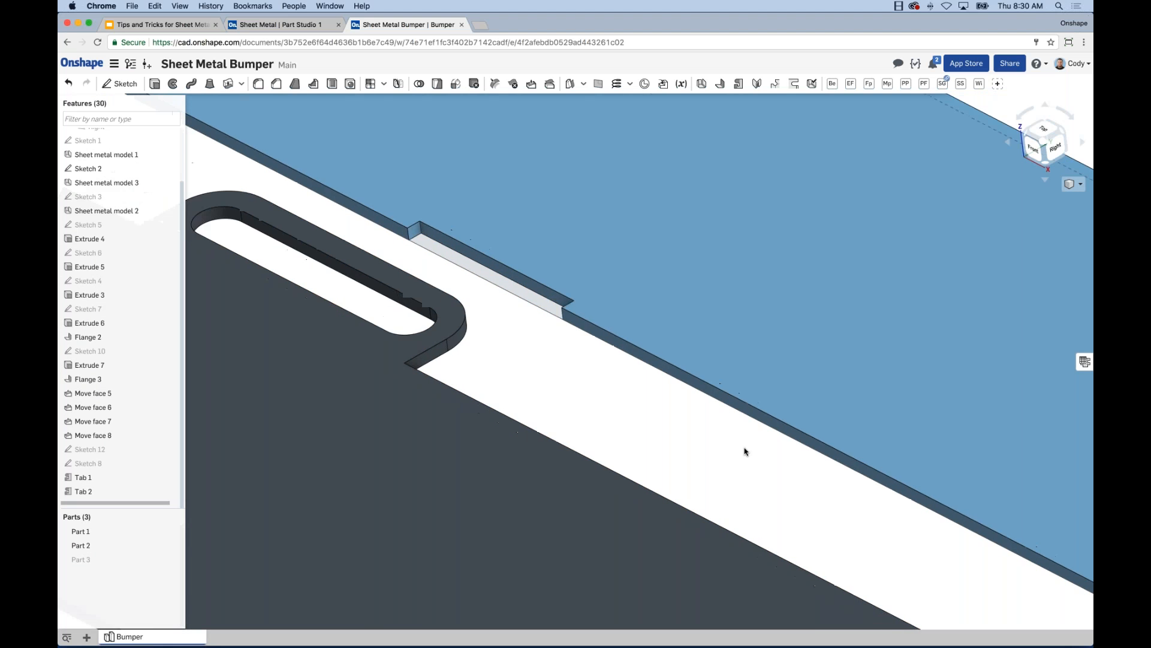
pyautogui.scroll(-5, 884, 465)
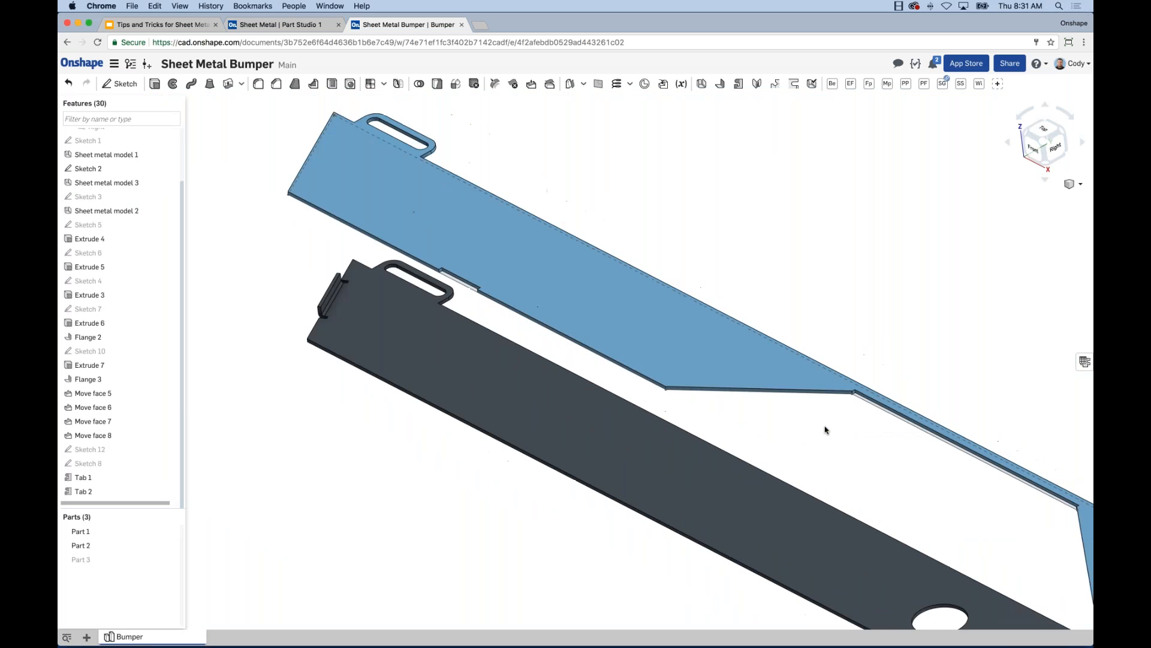
pyautogui.scroll(-6, 771, 411)
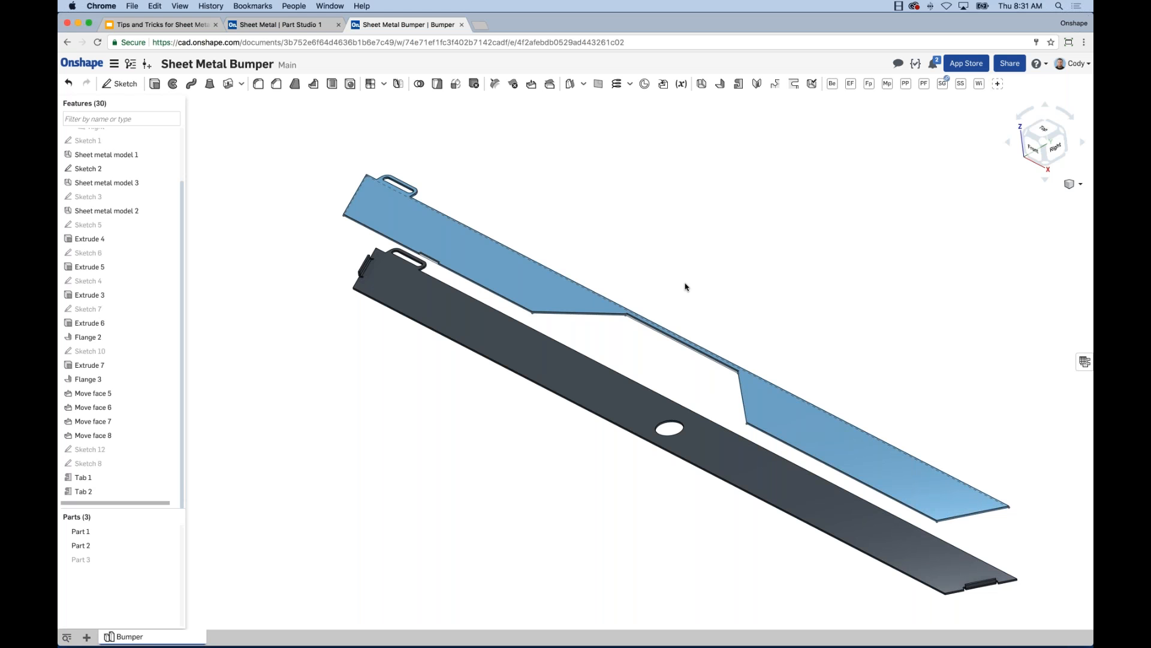
pyautogui.moveTo(740, 266); pyautogui.dragTo(724, 257, button='middle')
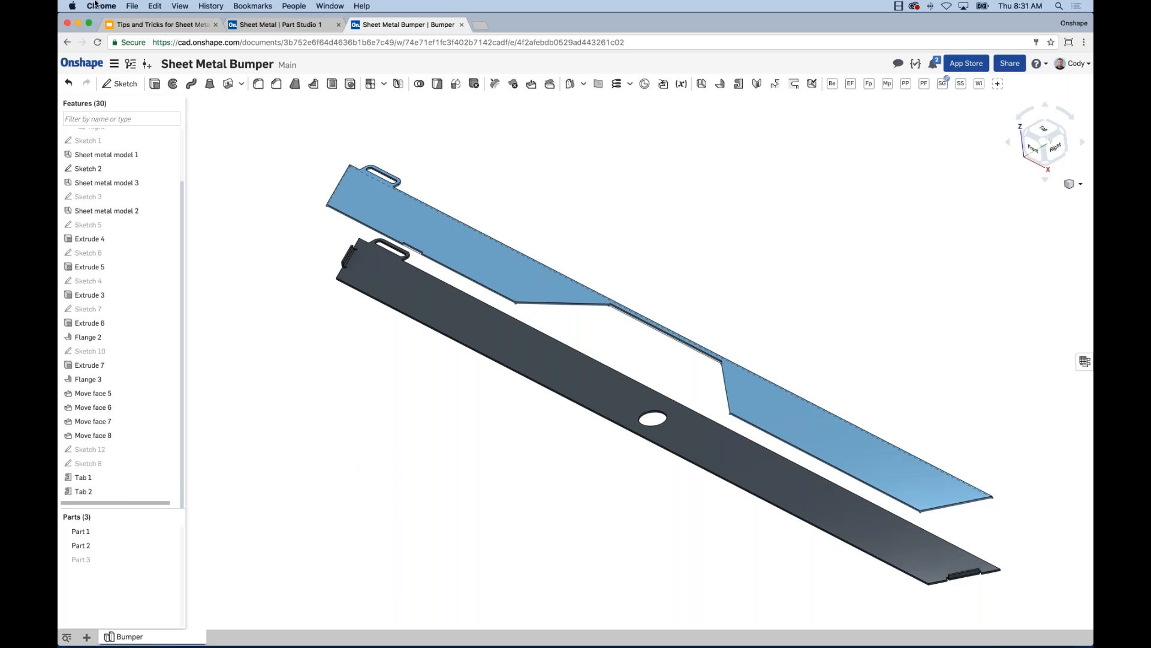
# Step: Switch to the Google Slides deck and present the "Tip #4 - Sheet Metal Tab" slide in full screen
pyautogui.click(162, 26)
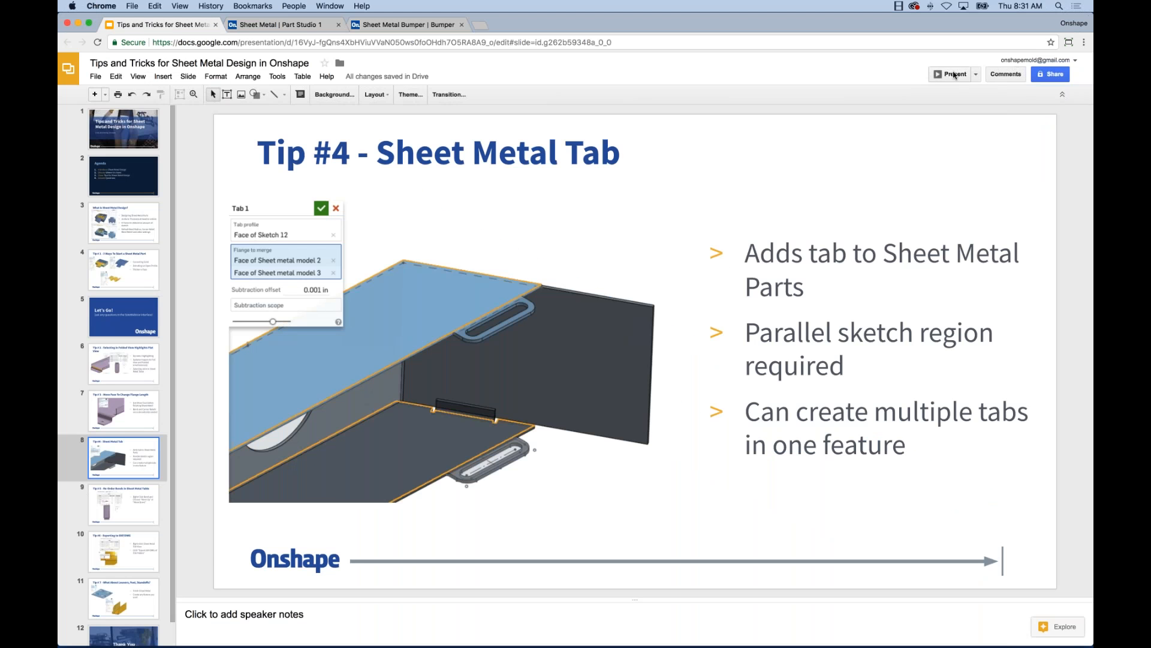
pyautogui.click(953, 74)
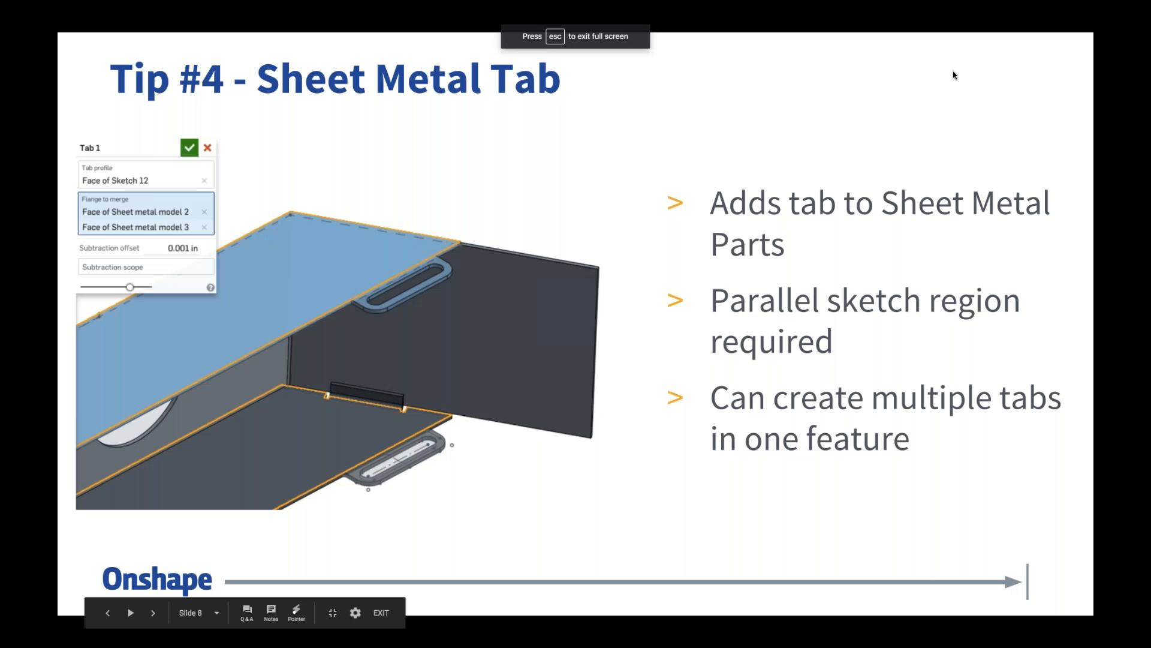
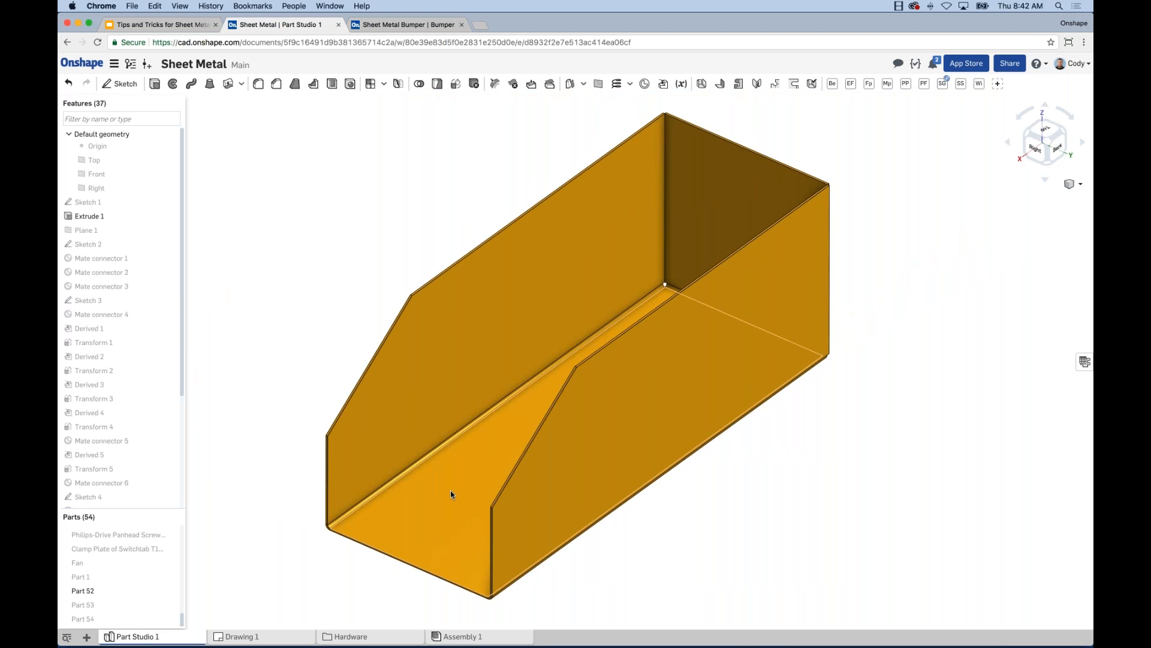
pyautogui.moveTo(461, 482); pyautogui.dragTo(465, 485, button='middle')
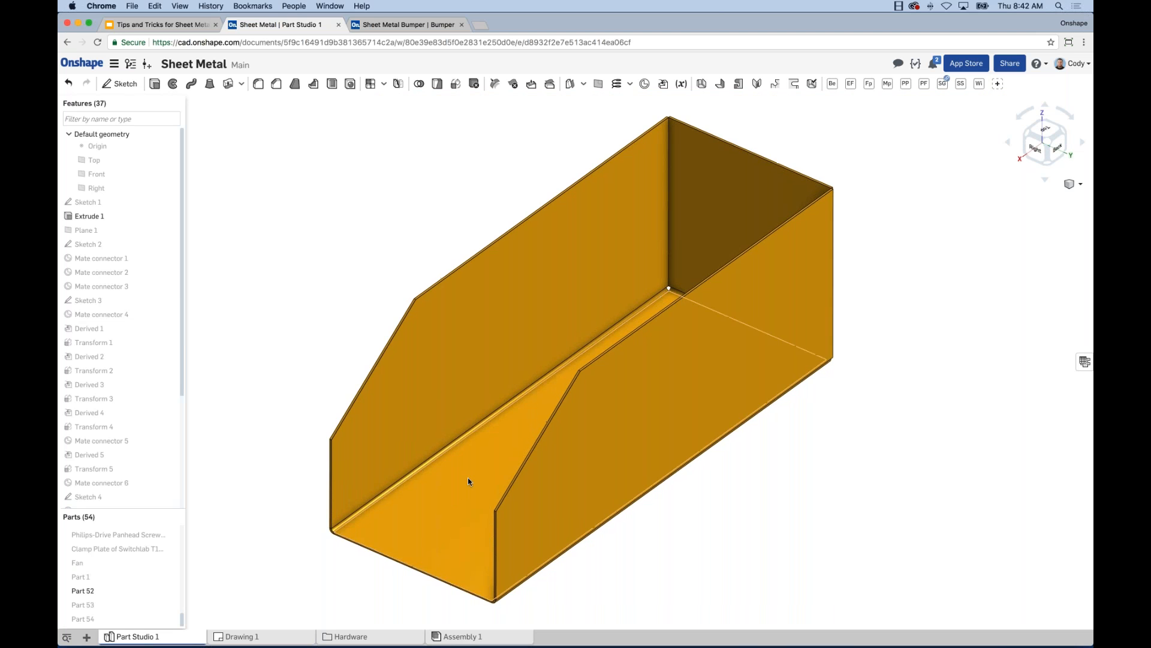
# Step: Finish the sheet metal model of Part 52
pyautogui.click(812, 87)
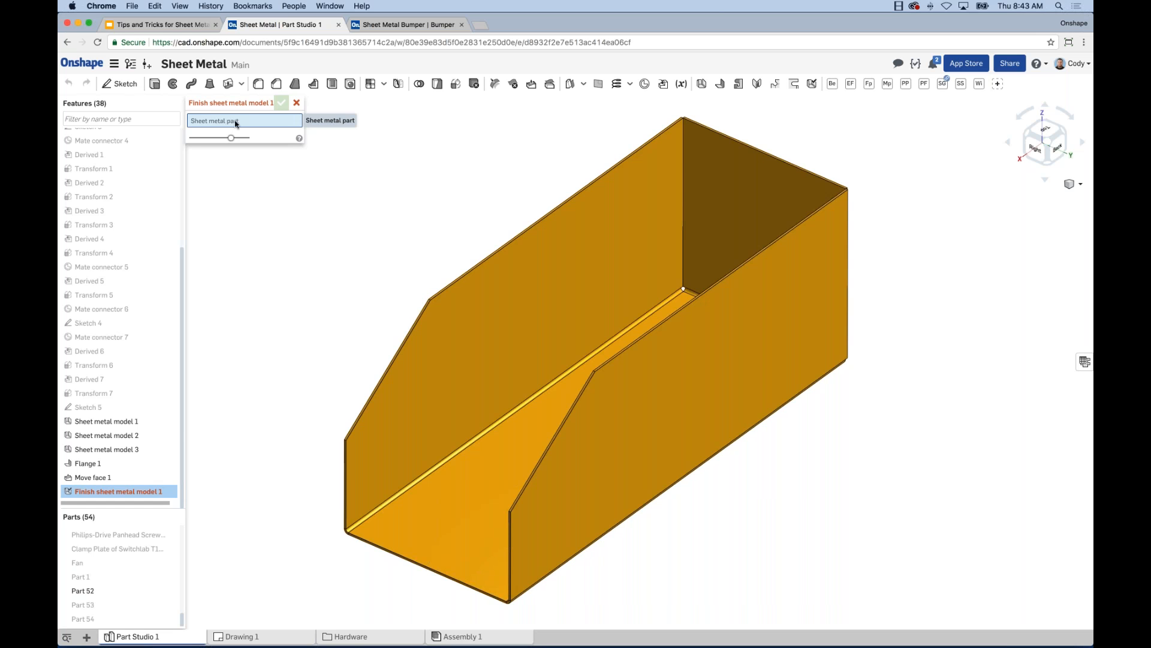
pyautogui.click(587, 277)
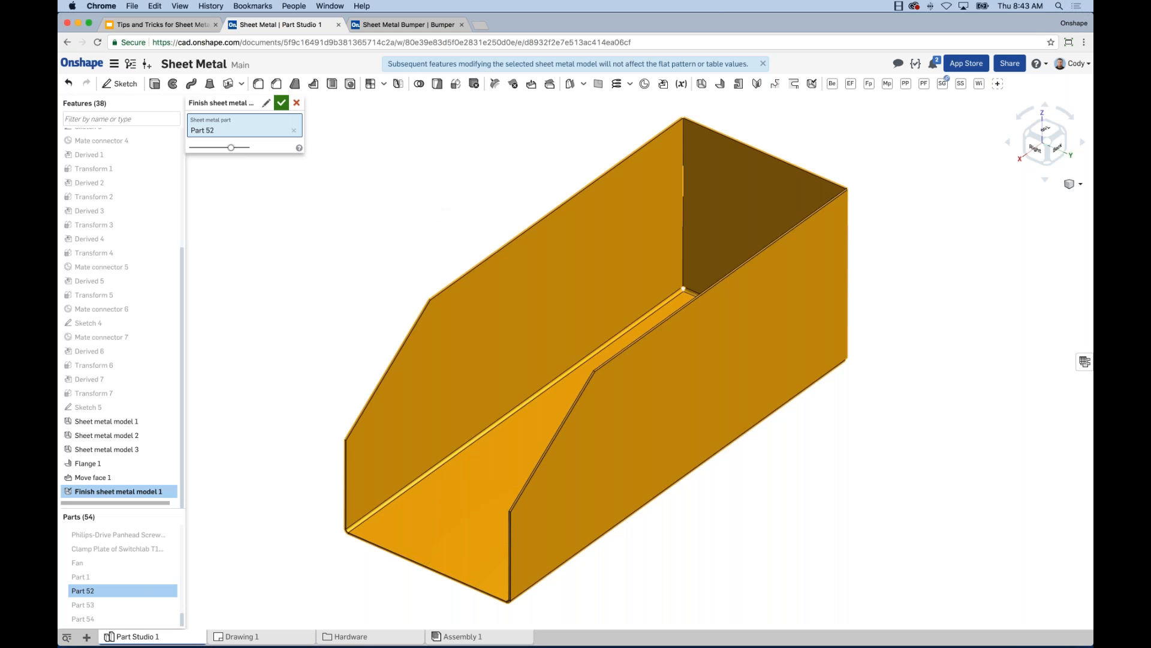
pyautogui.click(282, 102)
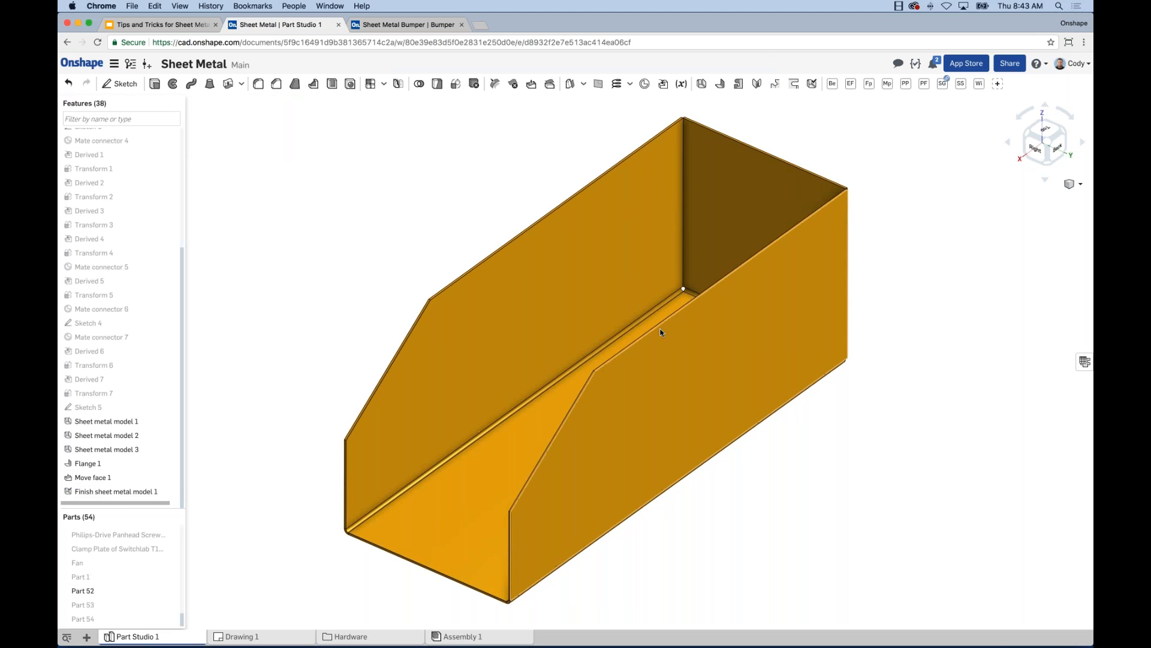
# Step: Start a sketch on the inner side wall of Part 52 and draw a 15 mm diameter circle near its slanted front edge
pyautogui.click(592, 311)
pyautogui.press('s')
pyautogui.click(608, 324)
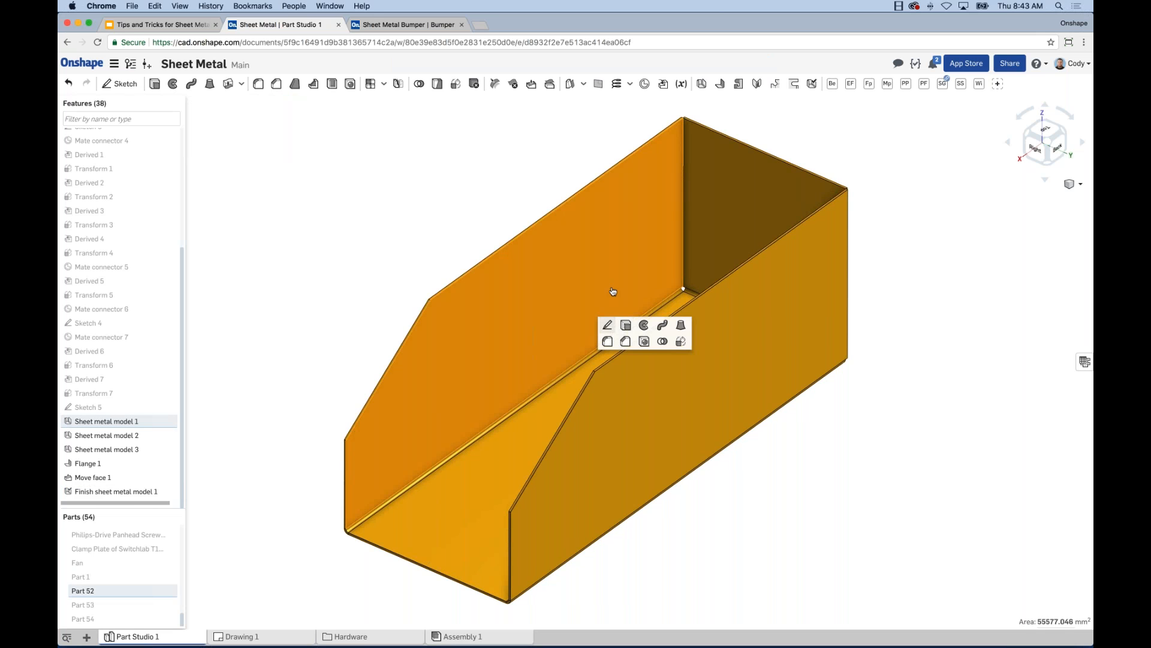
pyautogui.press('c')
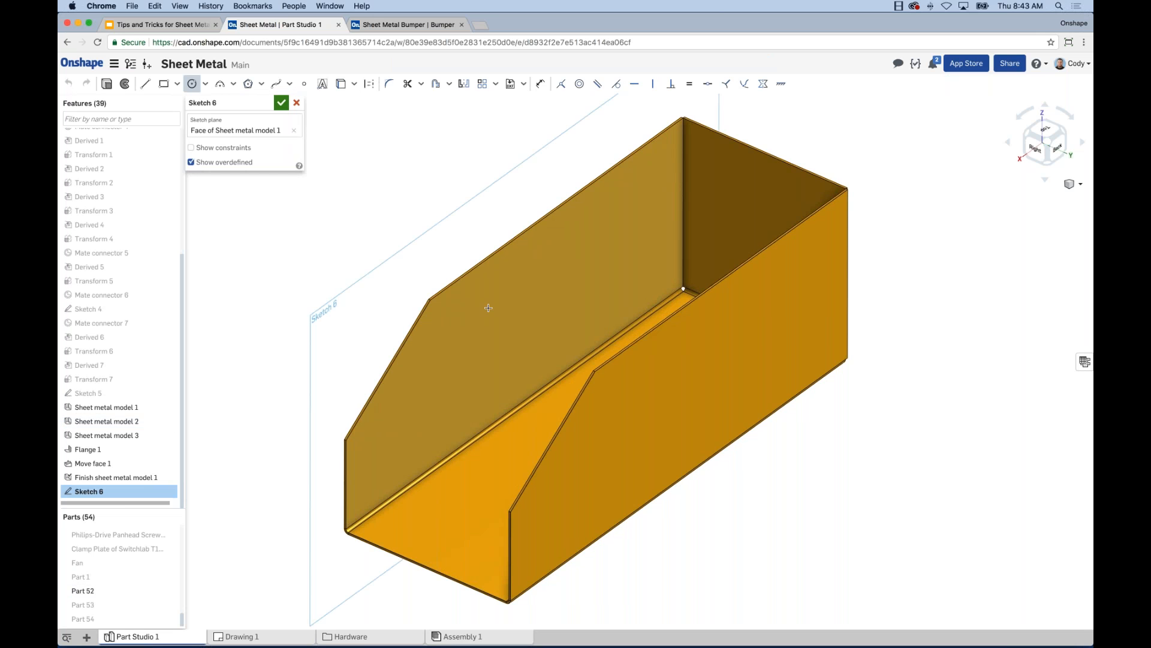
pyautogui.click(460, 317)
pyautogui.click(462, 326)
pyautogui.press('d')
pyautogui.click(460, 310)
pyautogui.click(385, 199)
pyautogui.write('15')
pyautogui.press('Return')
# Step: Position the circle's centre 25 mm below the upper edge of the side wall
pyautogui.press('n')
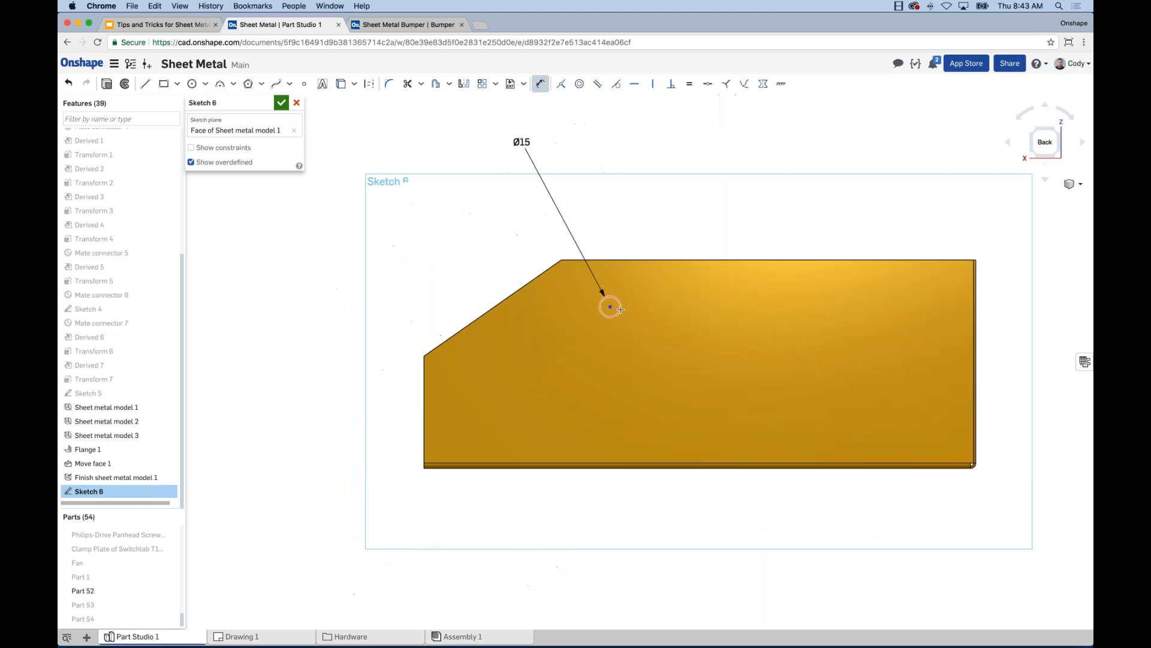
pyautogui.click(610, 307)
pyautogui.click(615, 260)
pyautogui.click(435, 215)
pyautogui.write('25')
pyautogui.press('Return')
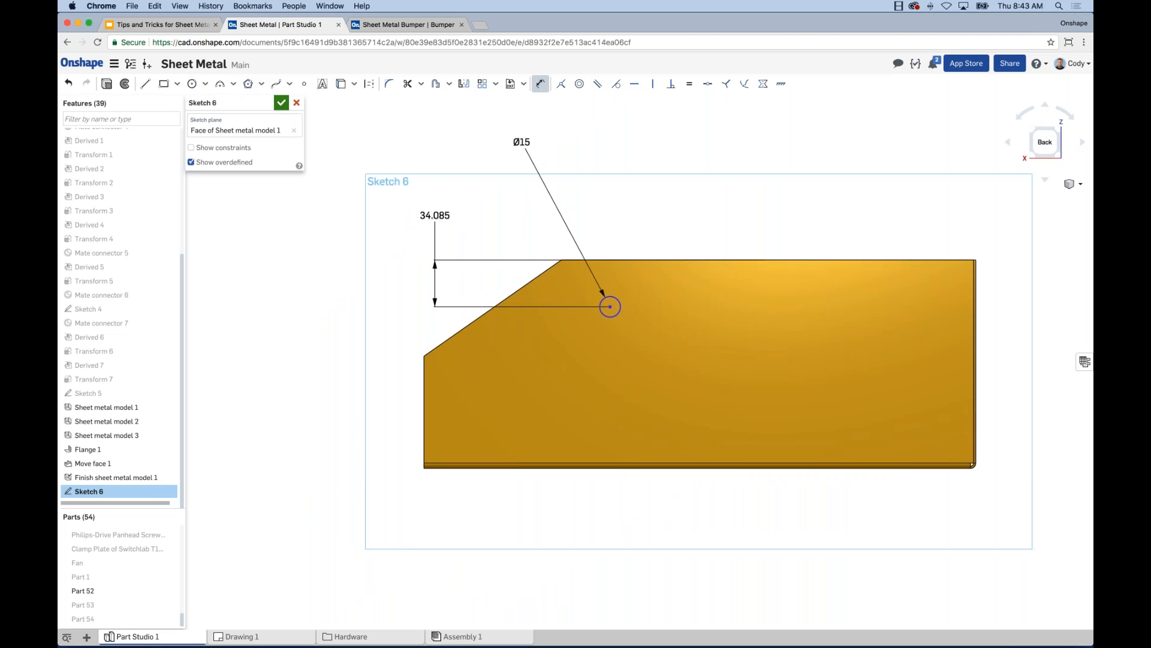
pyautogui.click(620, 291)
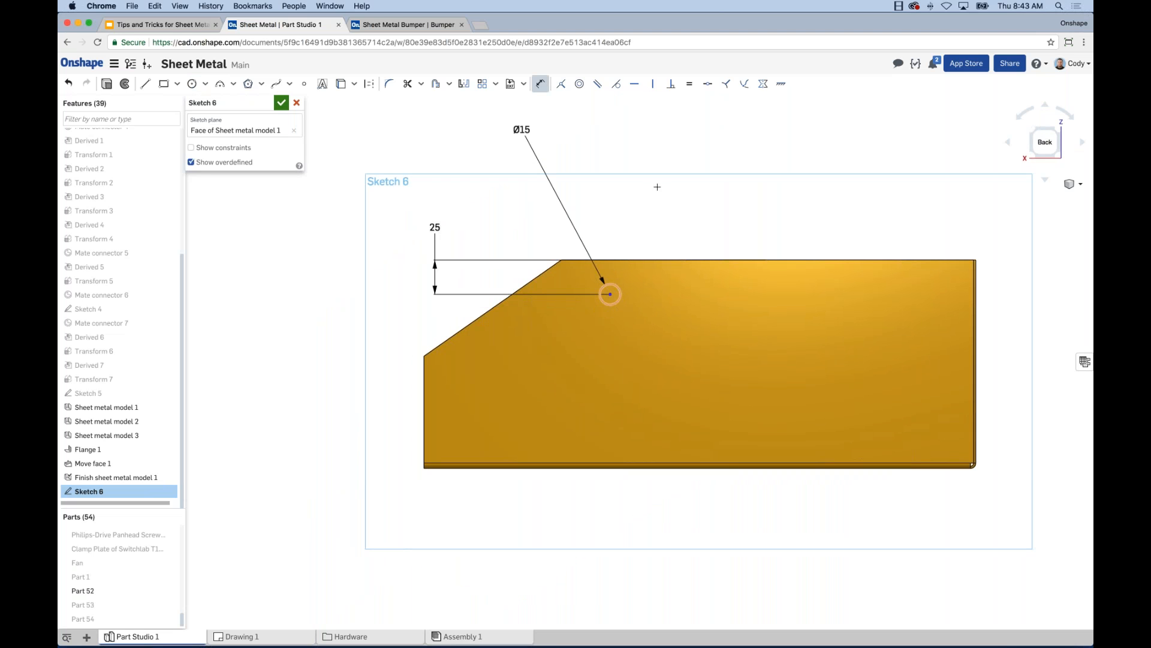
pyautogui.click(679, 187)
pyautogui.write('10')
pyautogui.press('Return')
pyautogui.press('super+z')
# Step: Position the circle's centre 250 mm horizontally from the back edge of the side wall
pyautogui.press('d')
pyautogui.click(974, 290)
pyautogui.click(939, 230)
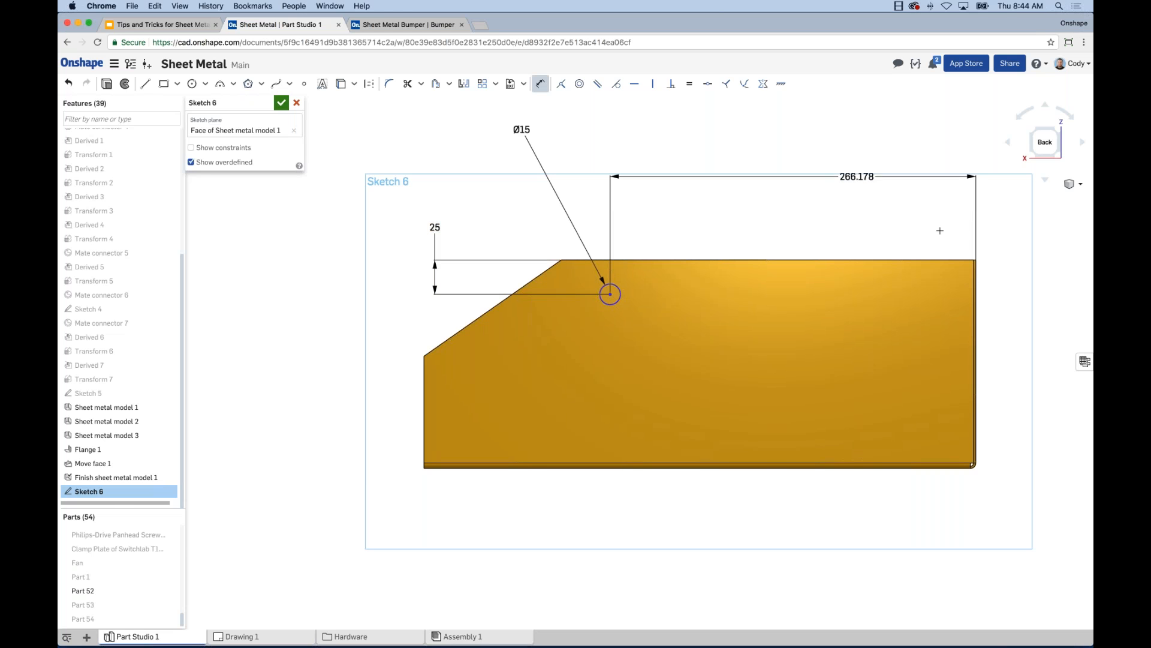
pyautogui.write('250')
pyautogui.press('Return')
# Step: Extrude the circle 25 mm blind toward the inside of the enclosure, adding it to Part 52
pyautogui.moveTo(939, 231)
pyautogui.mouseDown(button='right')
pyautogui.moveTo(816, 261)
pyautogui.moveTo(714, 308)
pyautogui.moveTo(406, 113)
pyautogui.mouseUp(button='right')
pyautogui.hotkey('shift', 'e')
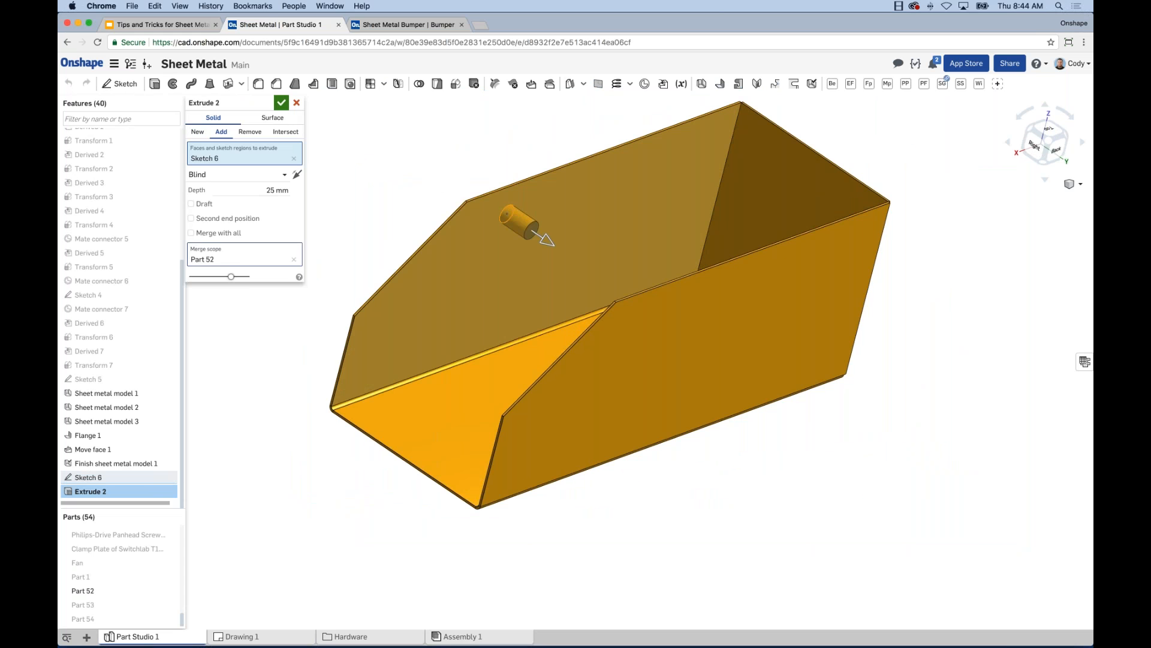
pyautogui.click(258, 258)
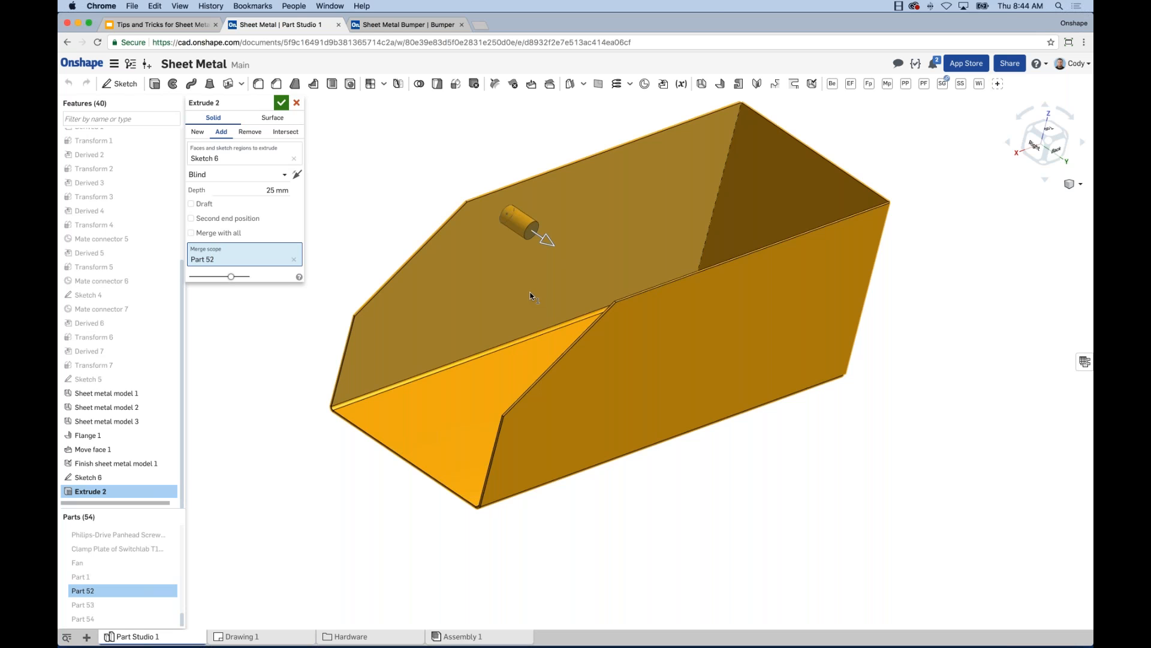
pyautogui.press('Return')
# Step: Inspect the new boss, and check the bend table and flat pattern of Sheet metal model 1 for it
pyautogui.moveTo(458, 207); pyautogui.dragTo(449, 258, button='right')
pyautogui.scroll(3, 533, 300)
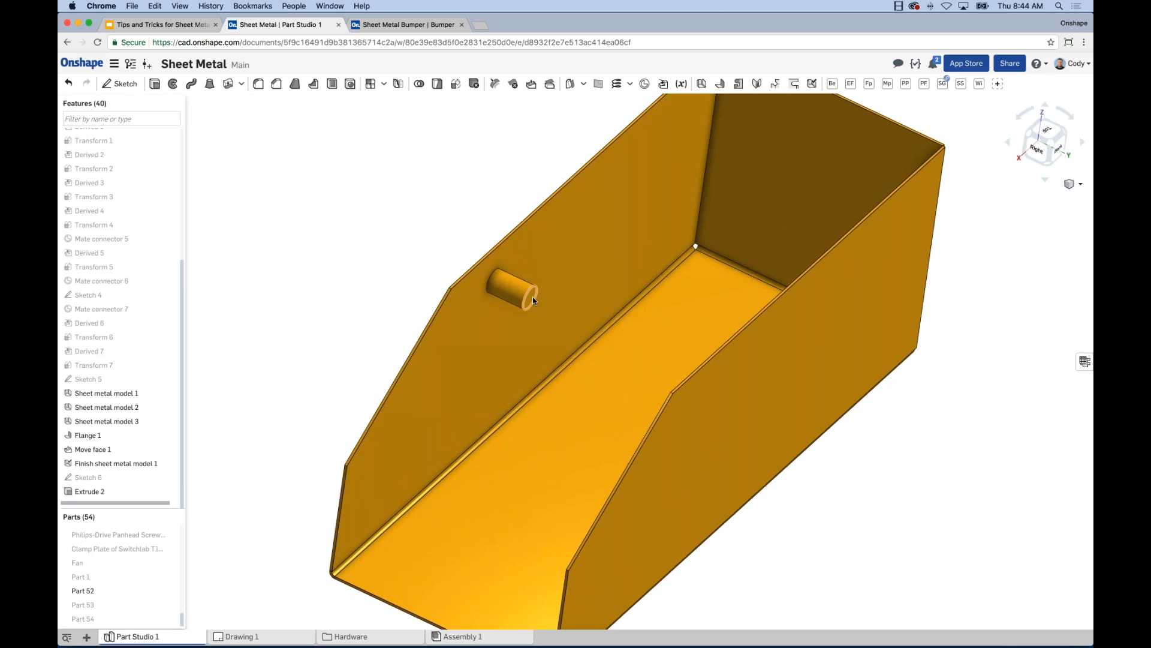
pyautogui.scroll(-3, 768, 352)
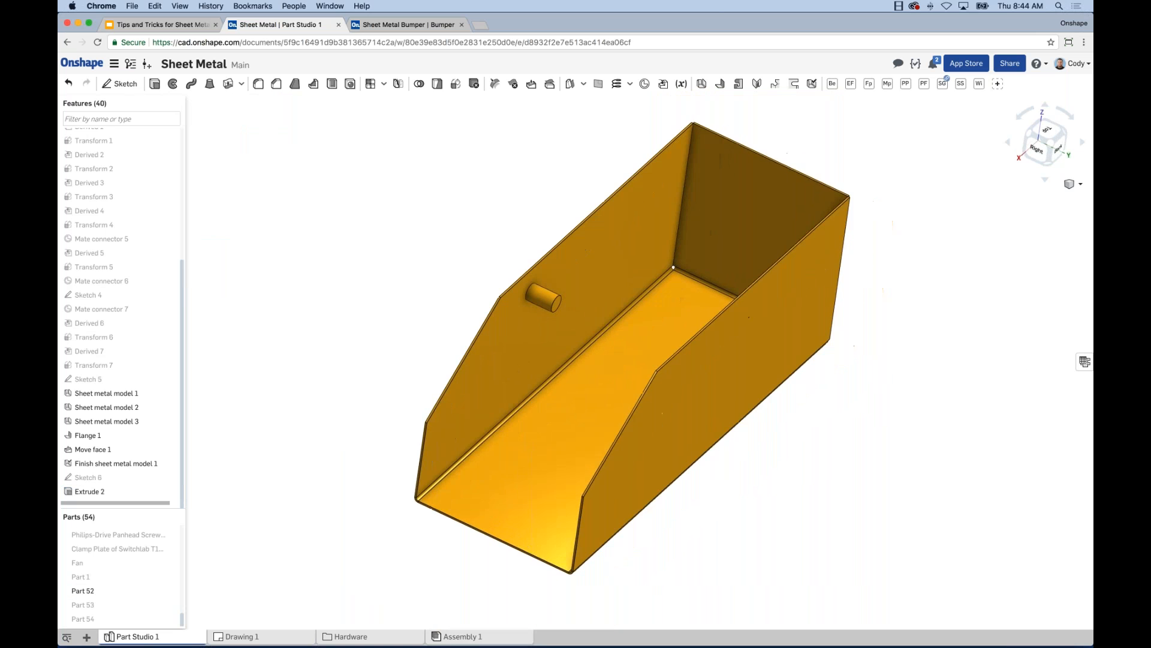
pyautogui.click(1084, 361)
pyautogui.click(857, 104)
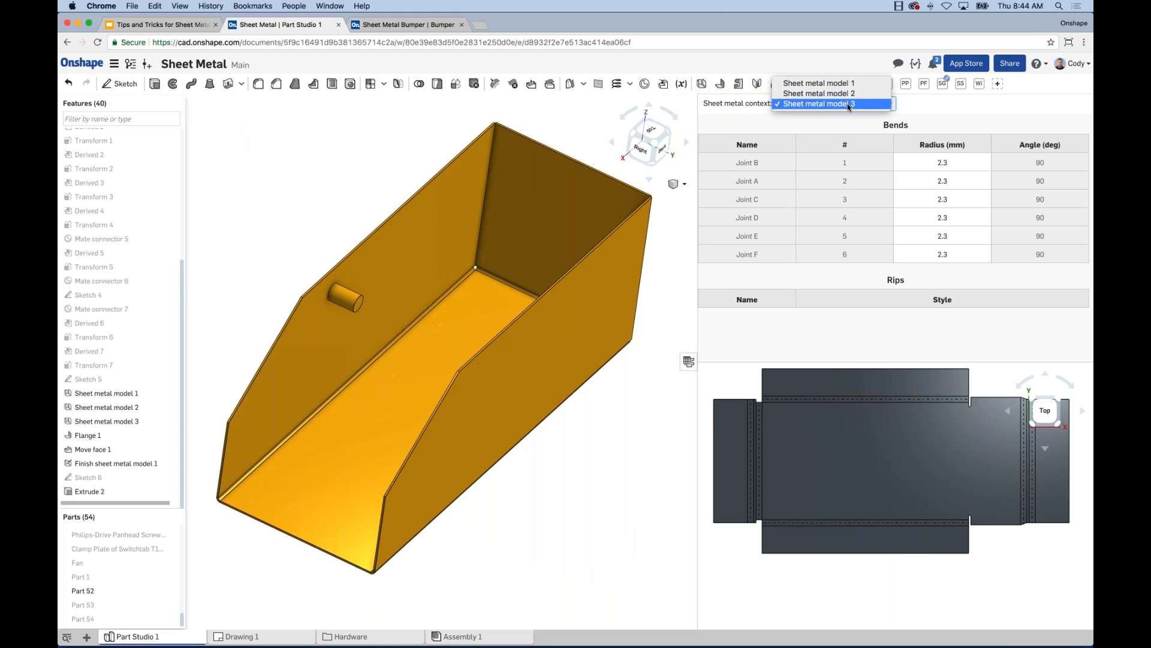
pyautogui.press('Return')
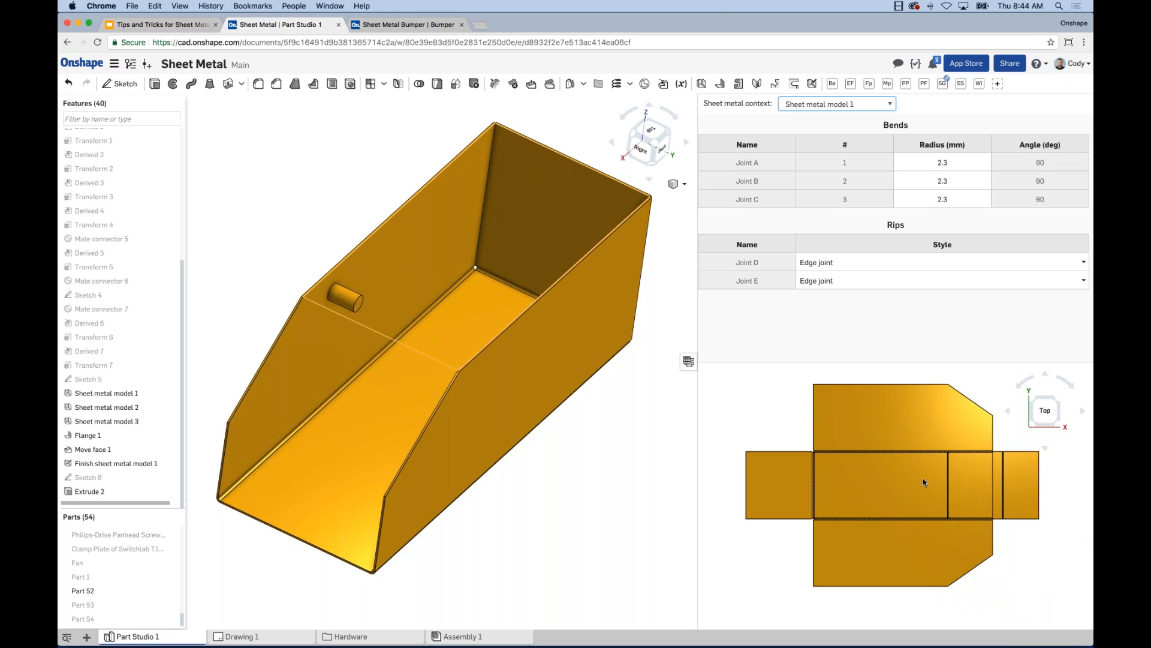
pyautogui.scroll(-1, 923, 480)
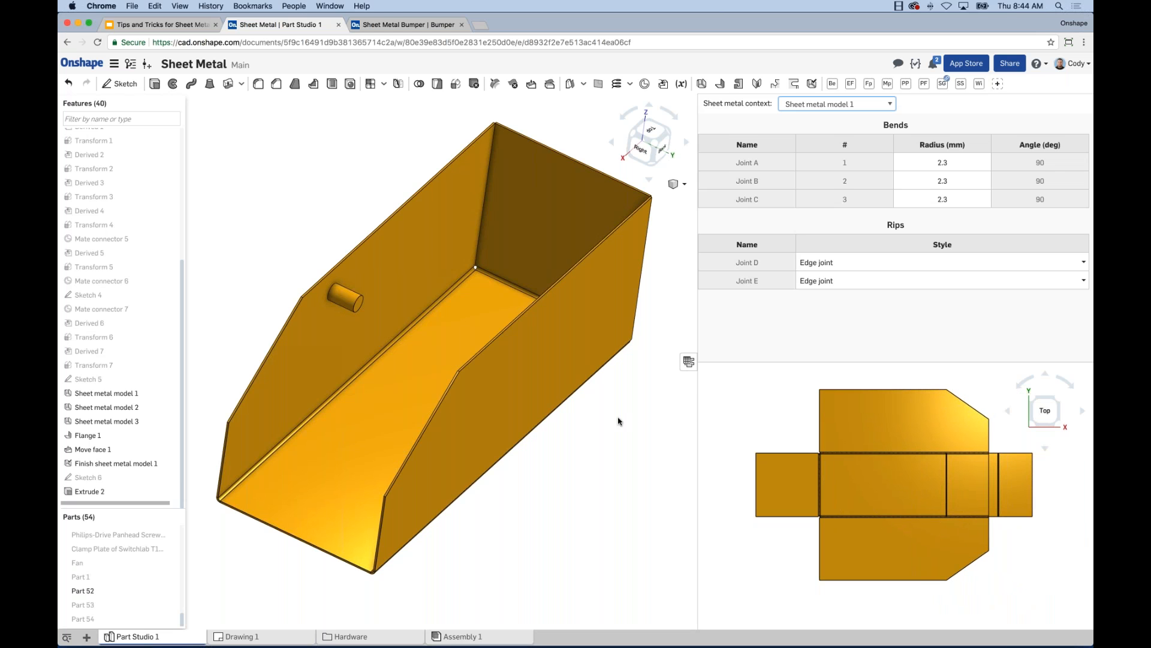
pyautogui.scroll(-2, 612, 419)
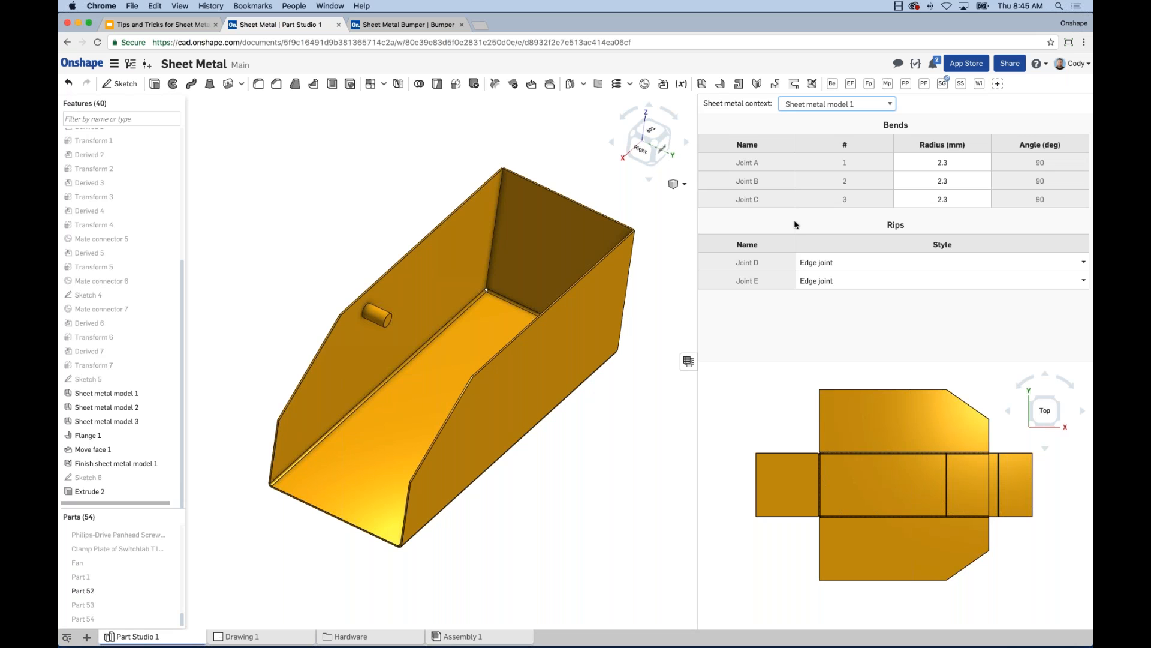
pyautogui.click(689, 362)
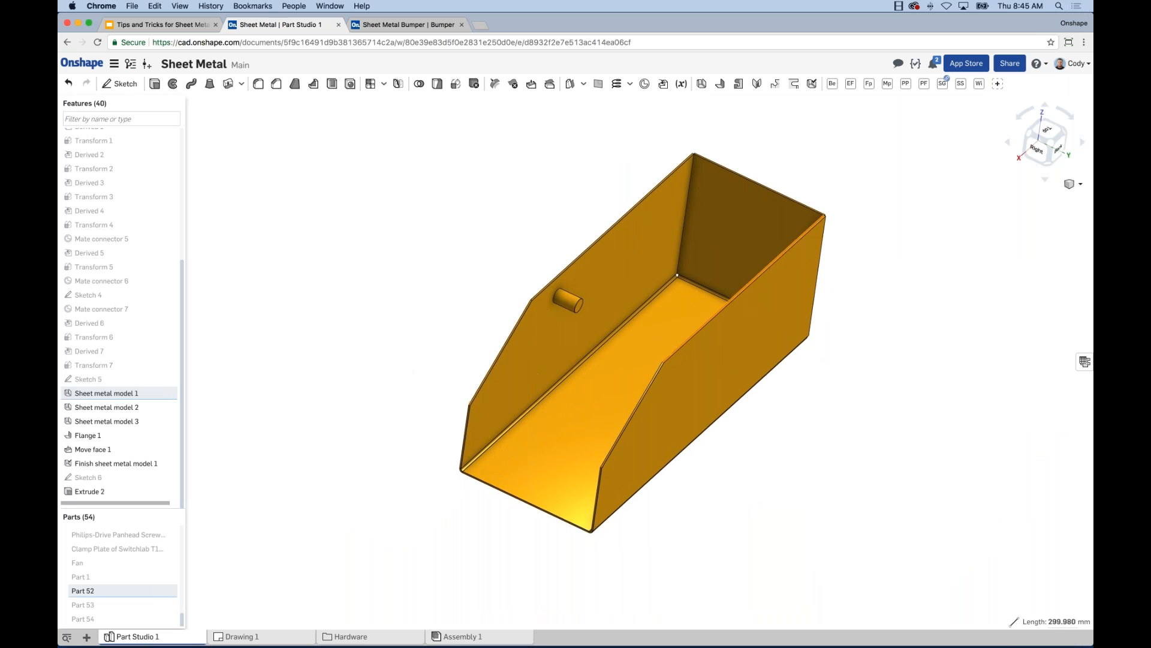
pyautogui.click(242, 449)
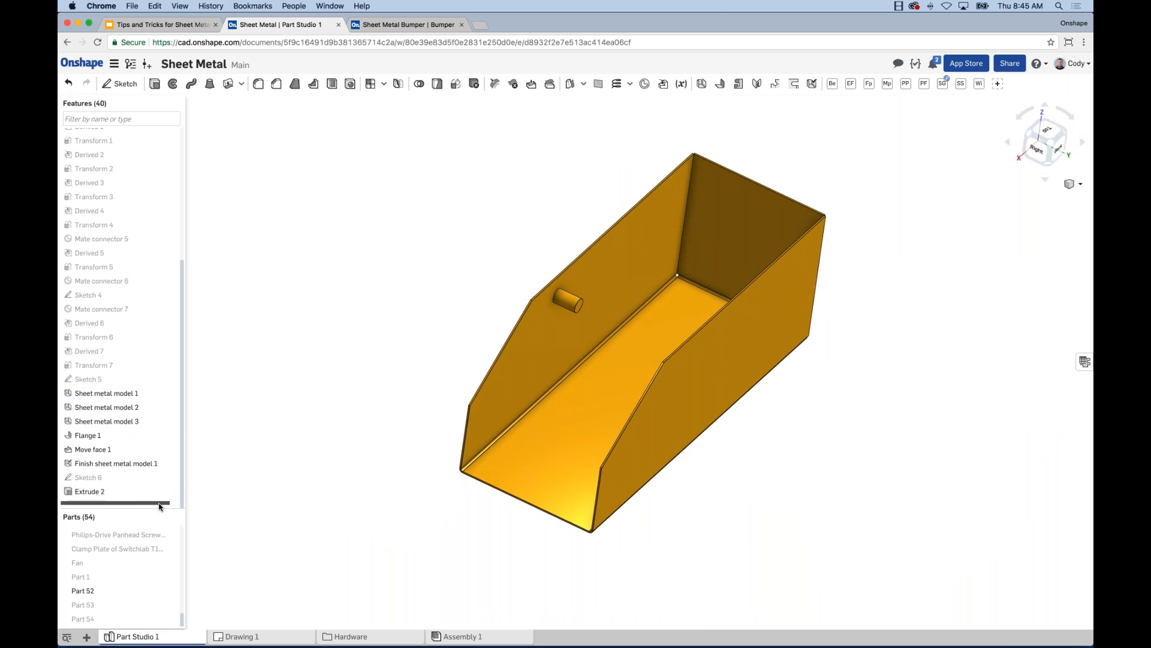
# Step: Review the part with the history rolled back to just before Finish sheet metal model 1, and return to the end of the history
pyautogui.moveTo(159, 502); pyautogui.dragTo(226, 470)
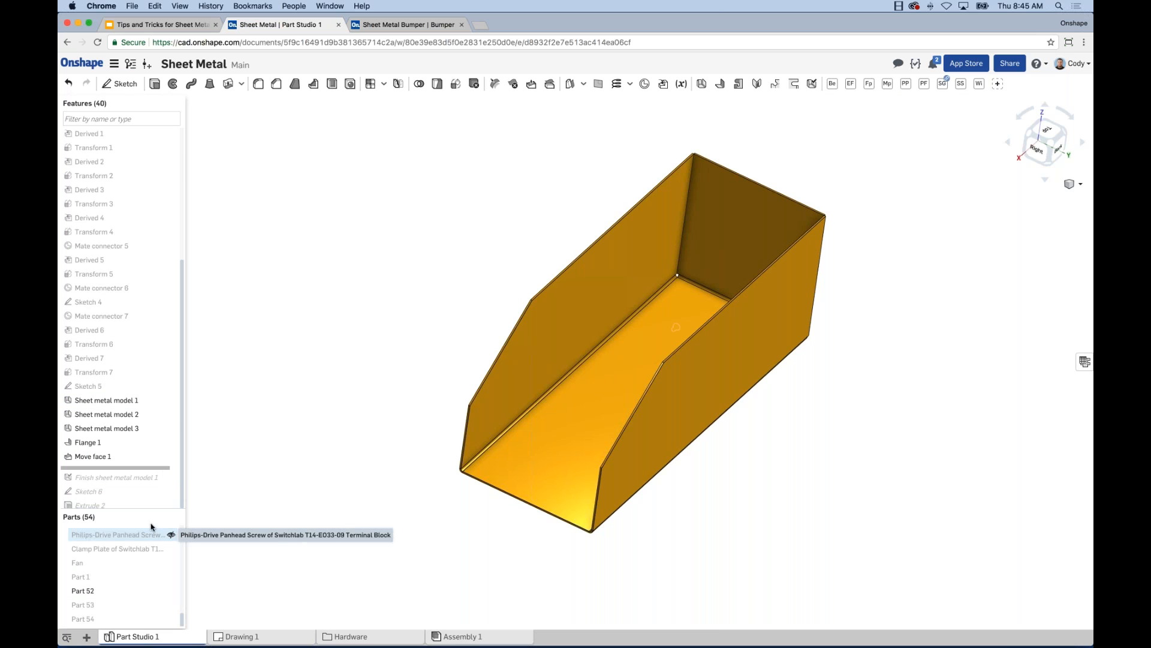
pyautogui.rightClick(164, 468)
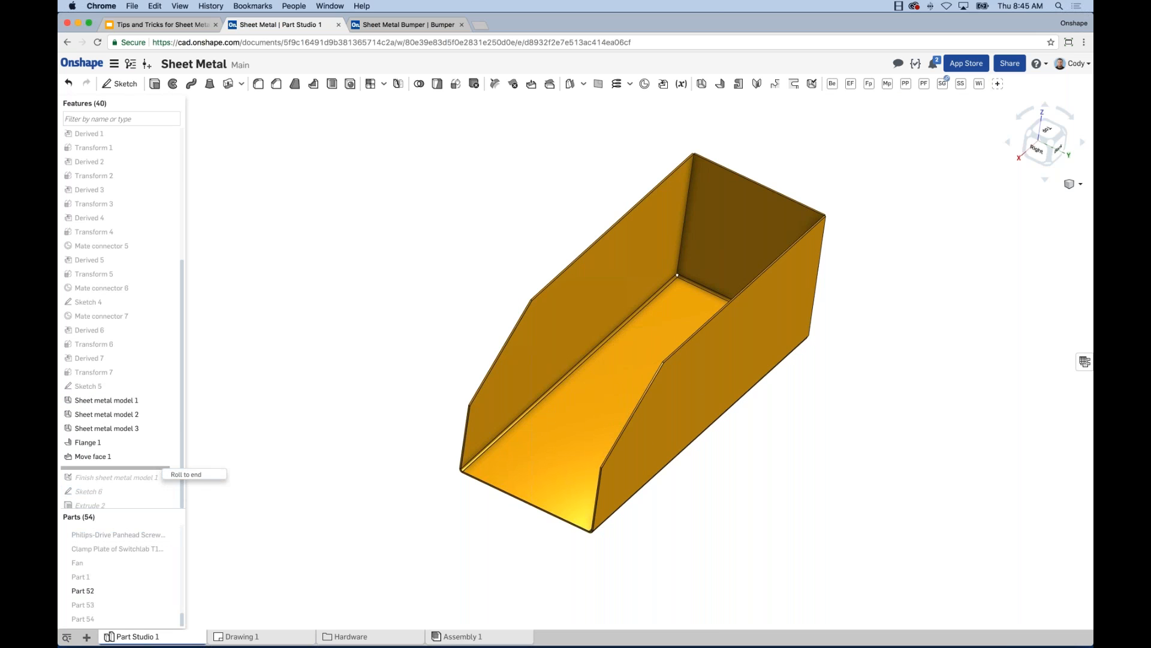
pyautogui.click(194, 476)
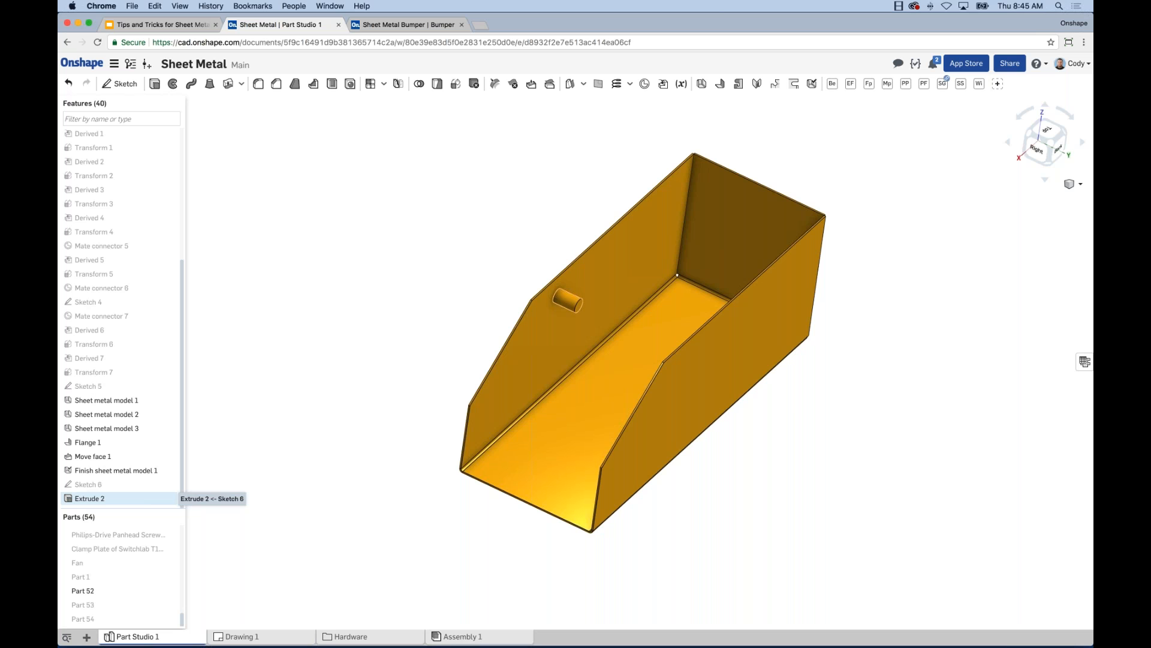
pyautogui.click(142, 471)
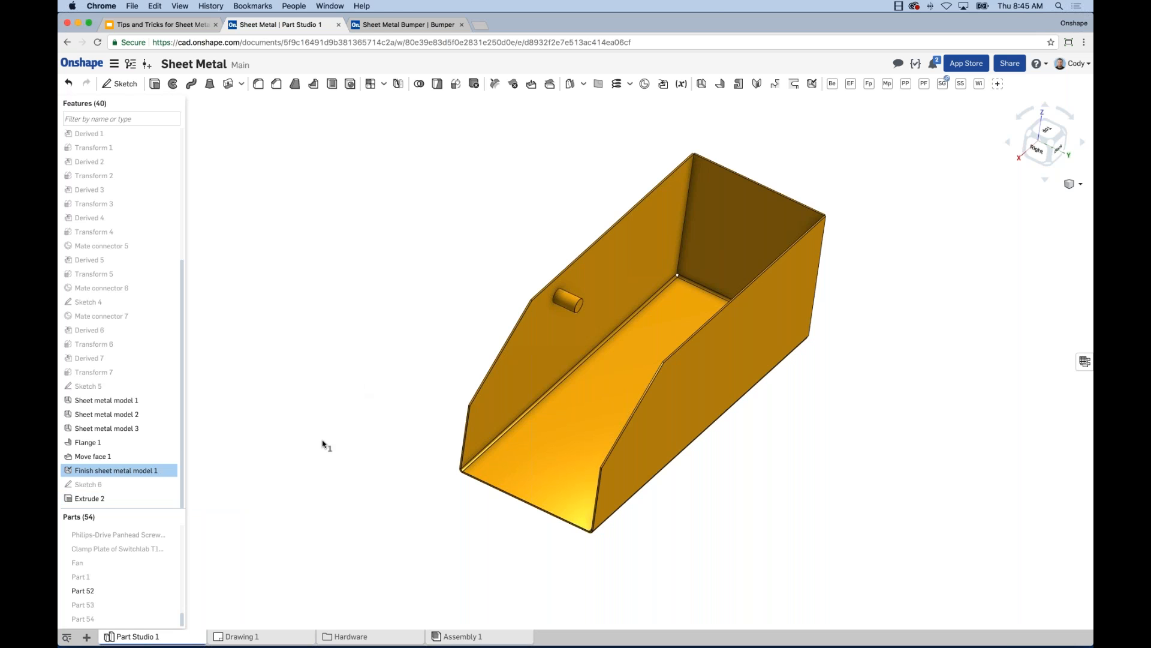
pyautogui.scroll(-1, 181, 493)
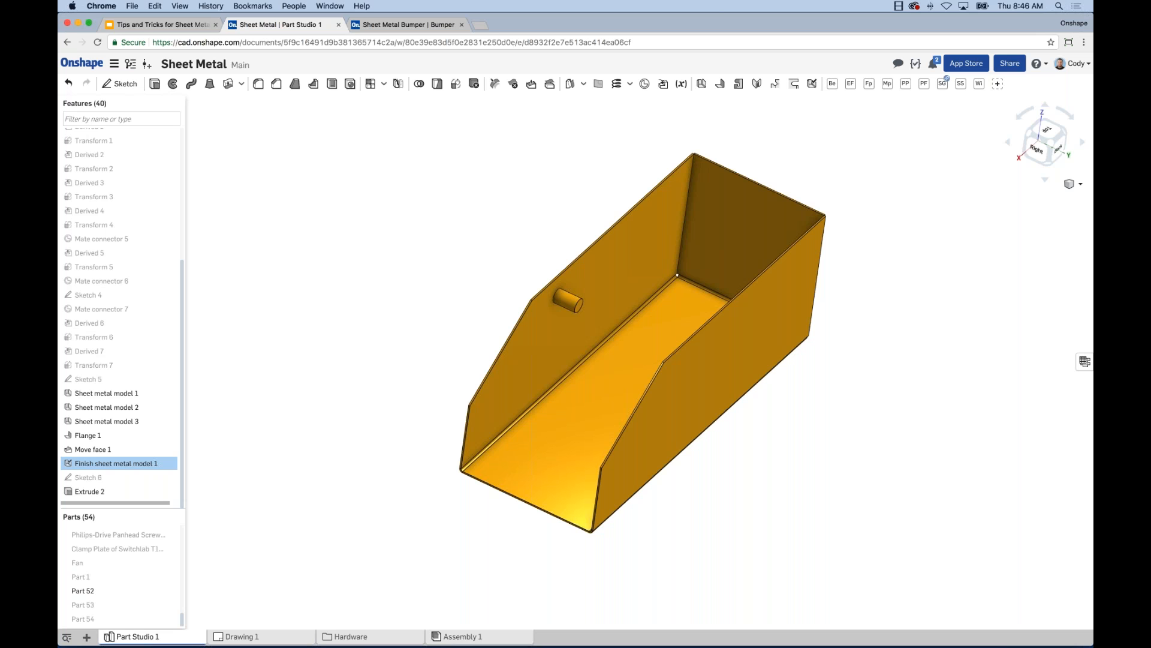
pyautogui.scroll(3, 792, 414)
pyautogui.moveTo(722, 432); pyautogui.dragTo(743, 463, button='middle')
pyautogui.scroll(-2, 802, 433)
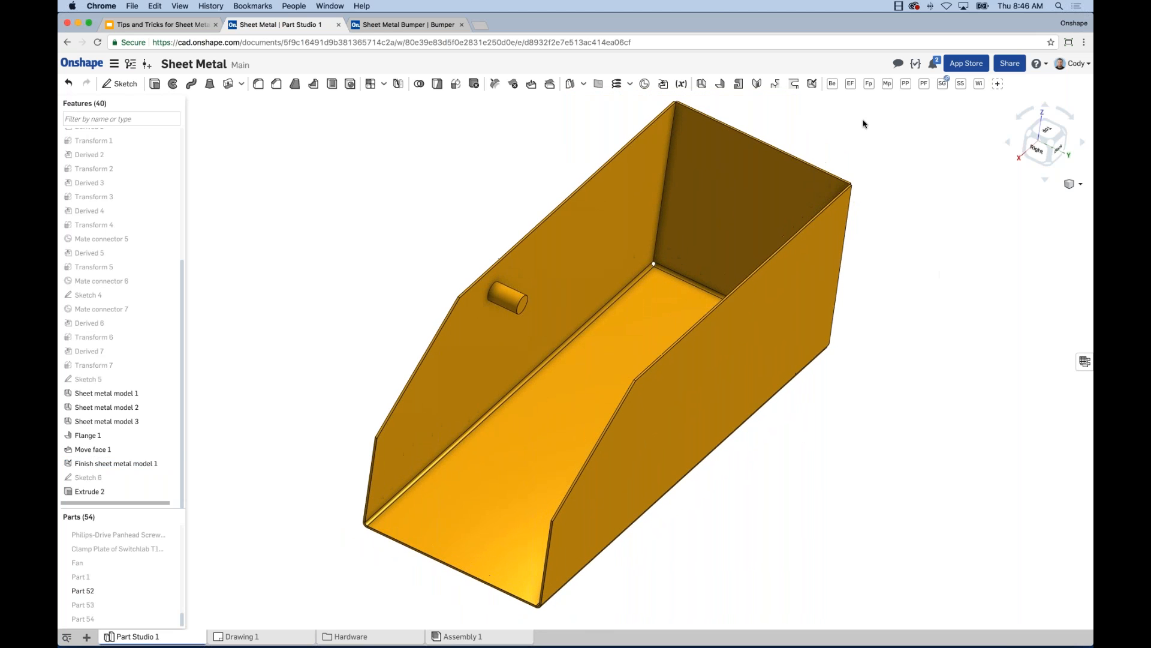
pyautogui.click(851, 84)
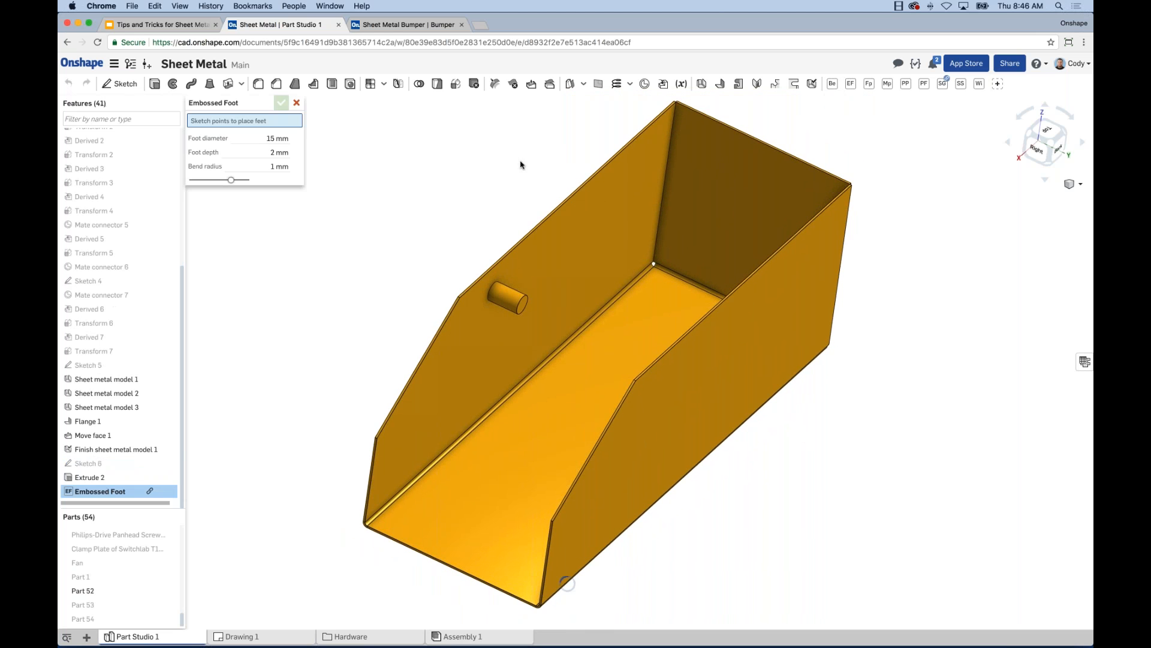
pyautogui.click(283, 102)
# Step: Sketch a single point on the enclosure's floor face, near the open front end, and accept the sketch
pyautogui.click(579, 443)
pyautogui.press('s')
pyautogui.click(609, 463)
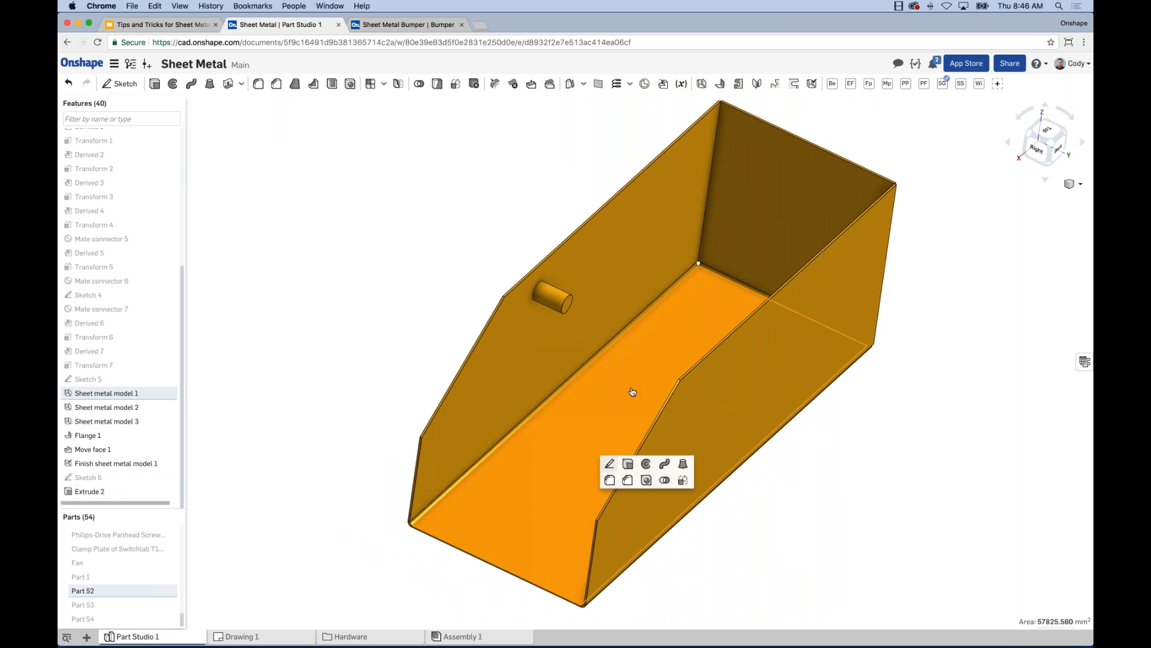
pyautogui.press('n')
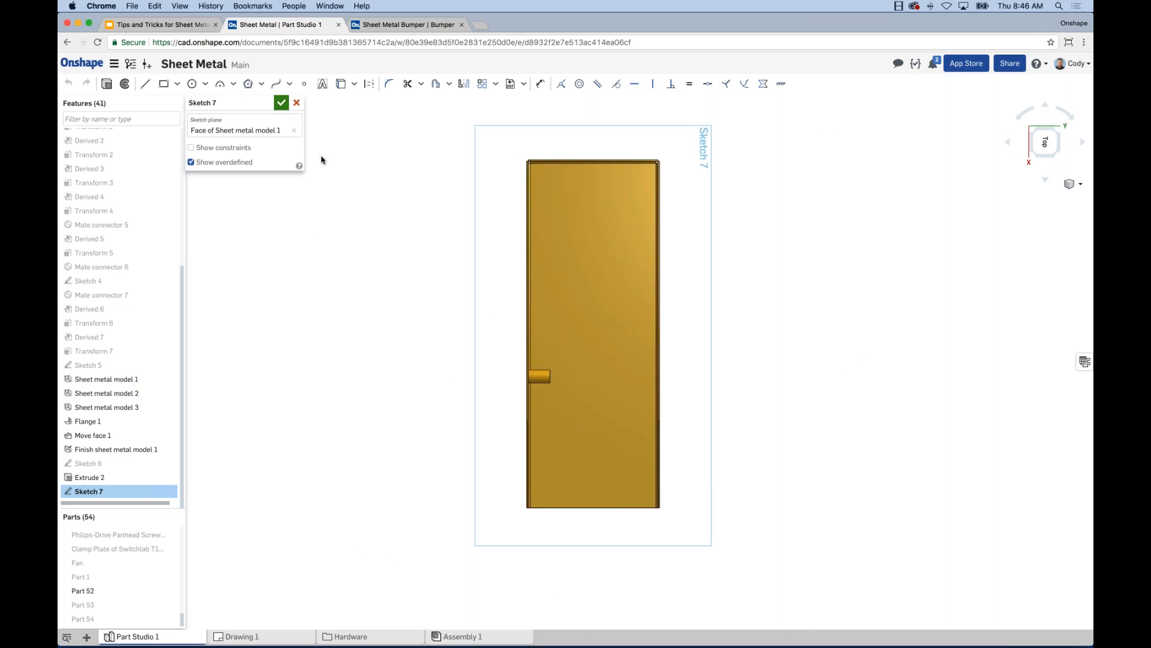
pyautogui.click(304, 84)
pyautogui.click(572, 440)
pyautogui.press('Escape')
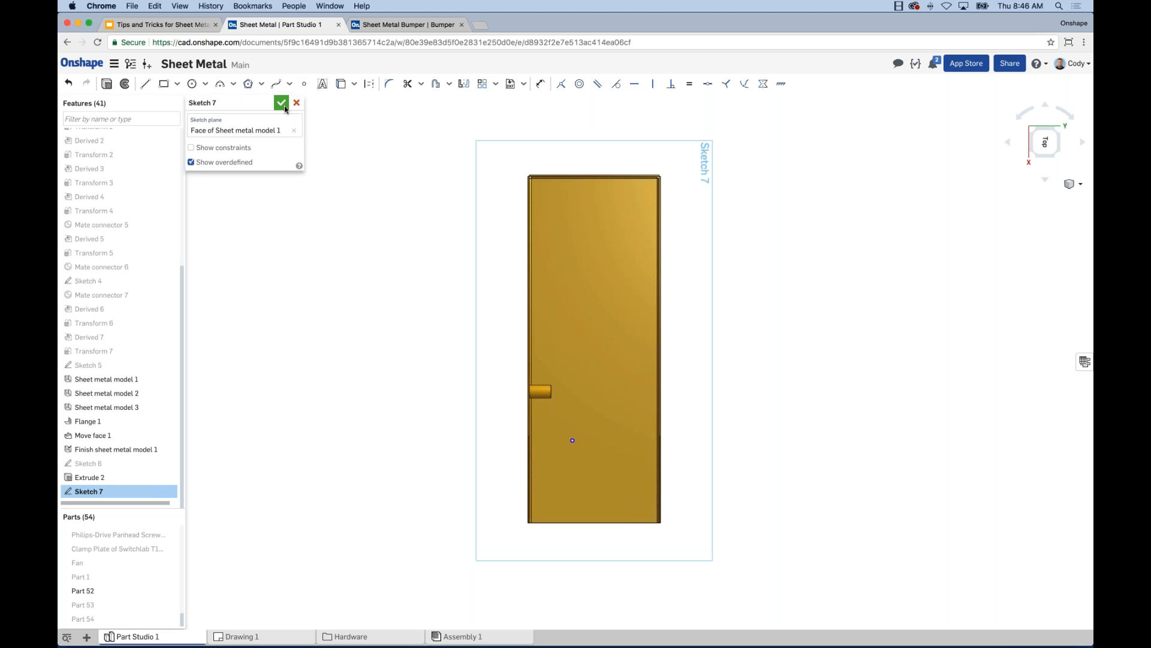
pyautogui.press('Return')
# Step: Try an Embossed Foot at the sketched point with 15 mm foot diameter, 2 mm depth and 1 mm bend radius
pyautogui.moveTo(448, 320); pyautogui.dragTo(437, 284, button='right')
pyautogui.click(850, 83)
pyautogui.click(545, 416)
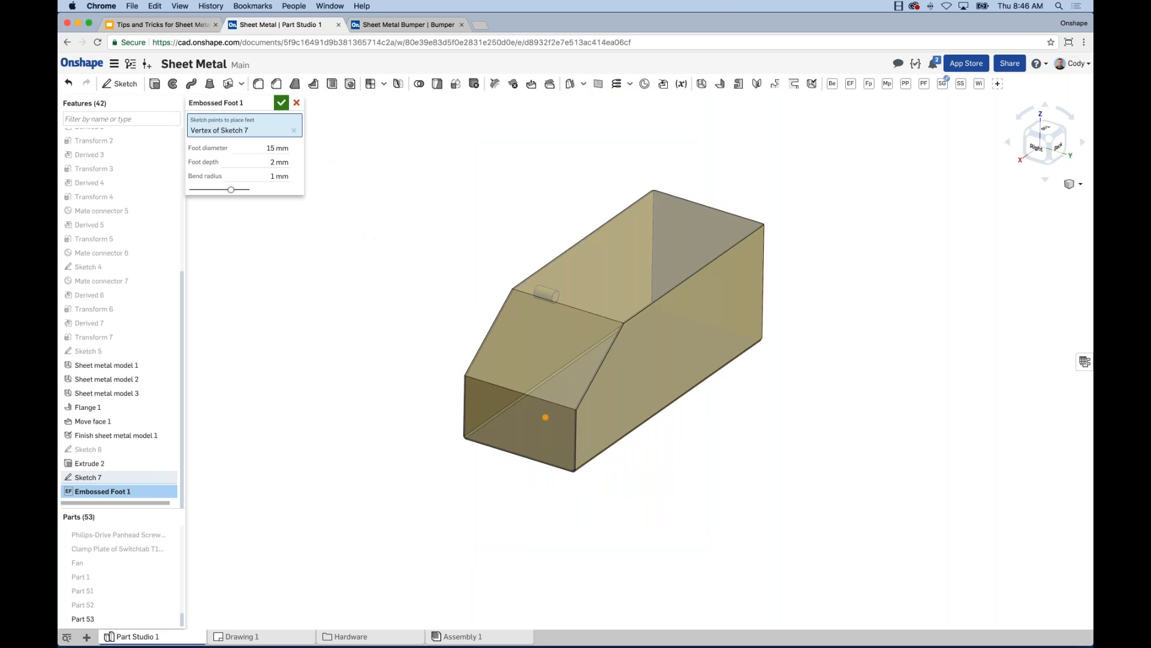
pyautogui.press('Escape')
# Step: Inspect the sketched point on the floor, and browse the FeatureScript samples for custom features such as Embossed Foot
pyautogui.scroll(3, 540, 419)
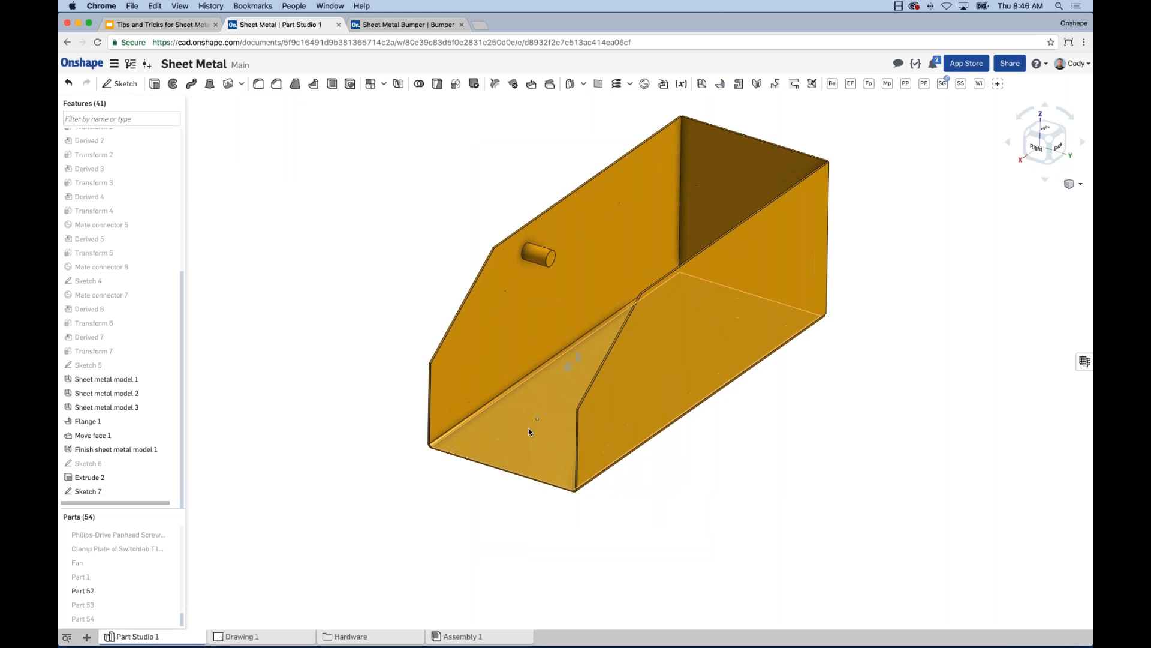
pyautogui.moveTo(550, 418)
pyautogui.mouseDown(button='right')
pyautogui.moveTo(563, 404)
pyautogui.moveTo(530, 424)
pyautogui.mouseUp(button='right')
pyautogui.scroll(-2, 530, 425)
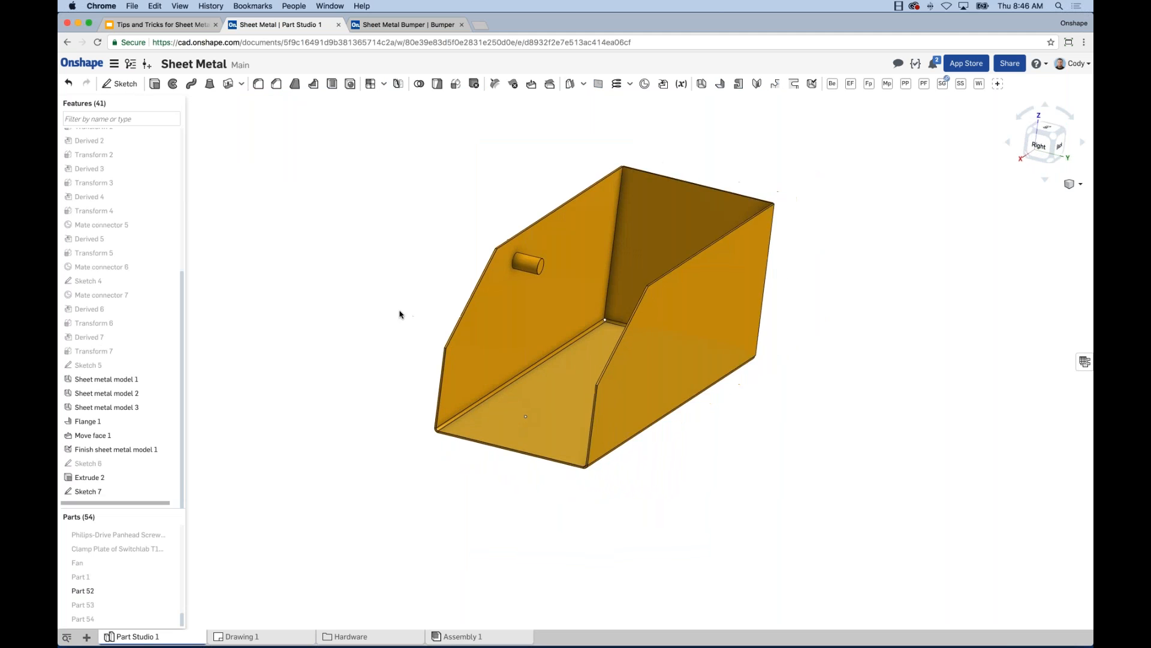
pyautogui.click(998, 83)
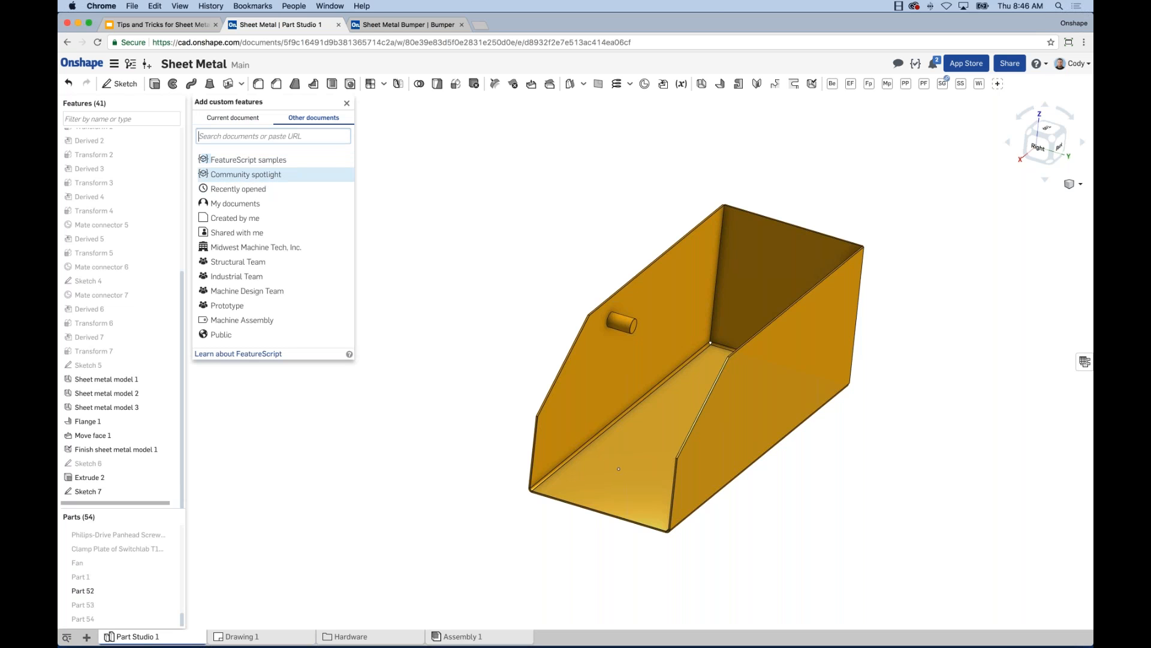
pyautogui.click(251, 161)
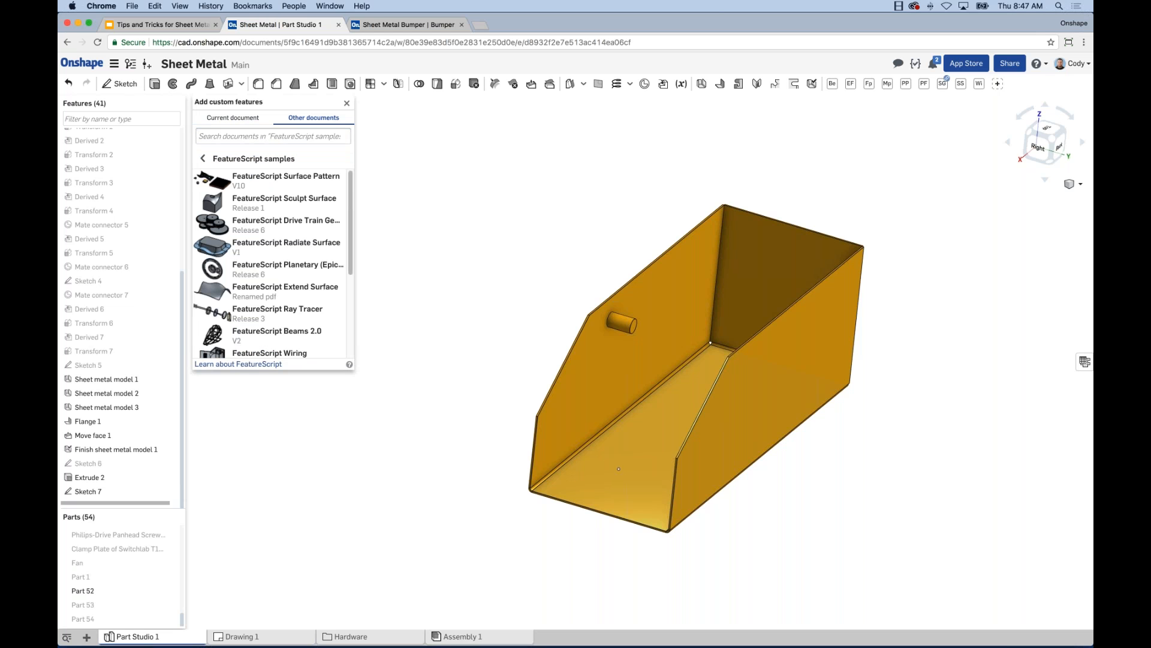
pyautogui.moveTo(350, 210); pyautogui.dragTo(345, 310)
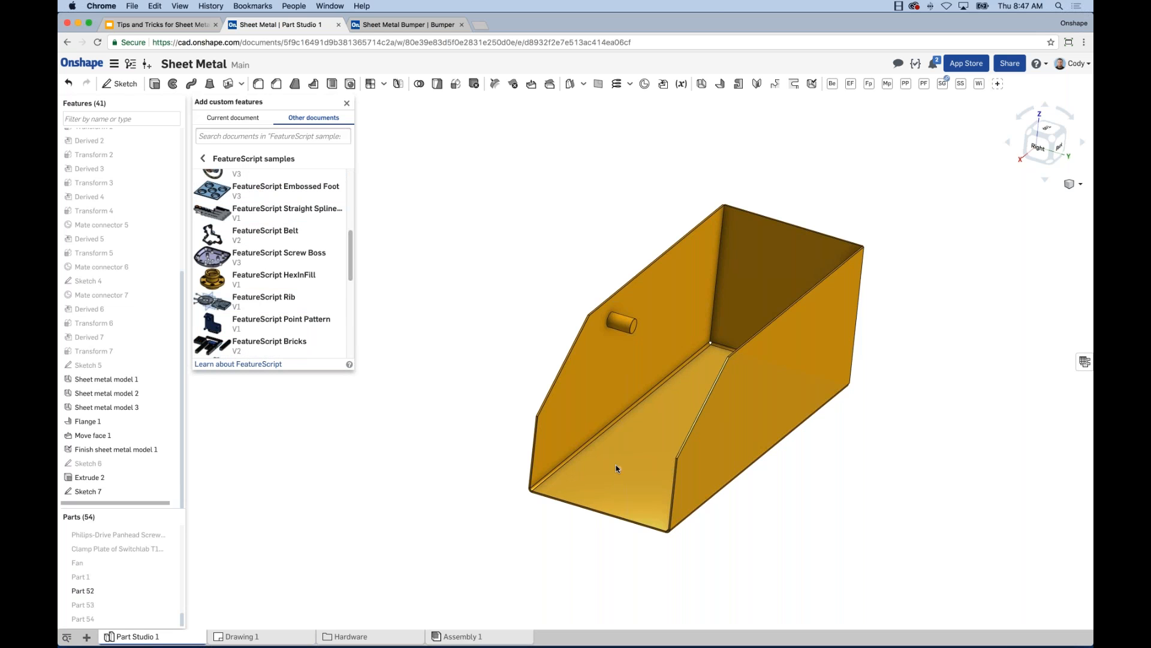
# Step: Look through the FeatureScript samples around Embossed Foot, close the custom features list and view the enclosure up close
pyautogui.moveTo(607, 487); pyautogui.dragTo(524, 412, button='right')
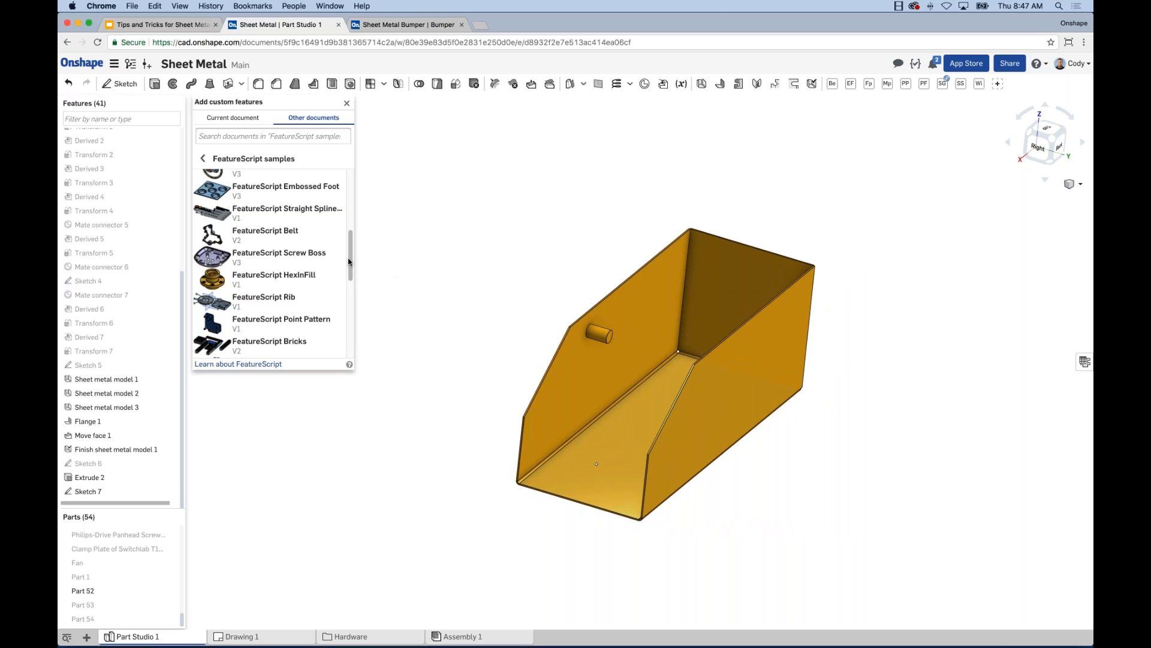
pyautogui.moveTo(351, 251); pyautogui.dragTo(351, 231)
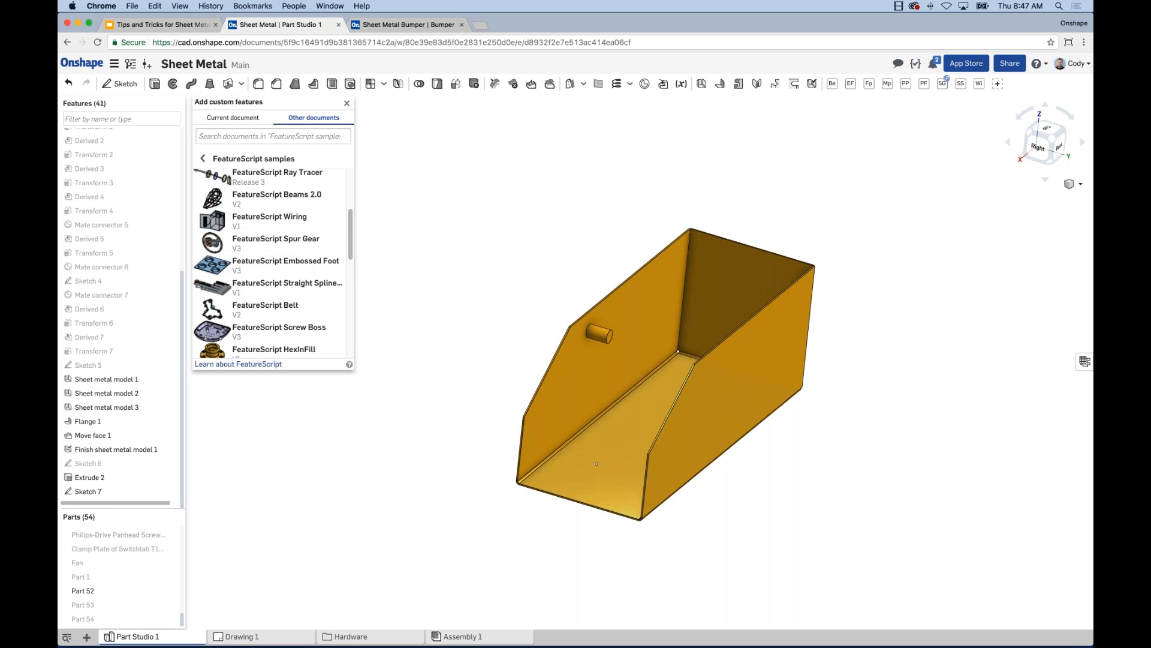
pyautogui.click(348, 106)
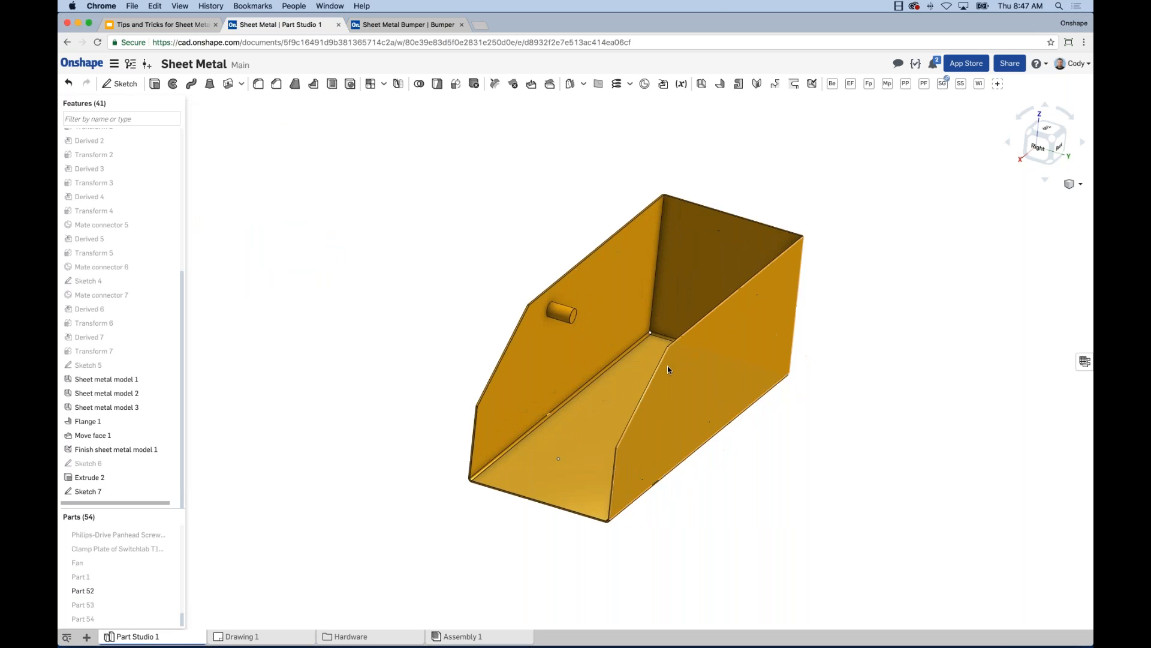
pyautogui.scroll(2, 667, 366)
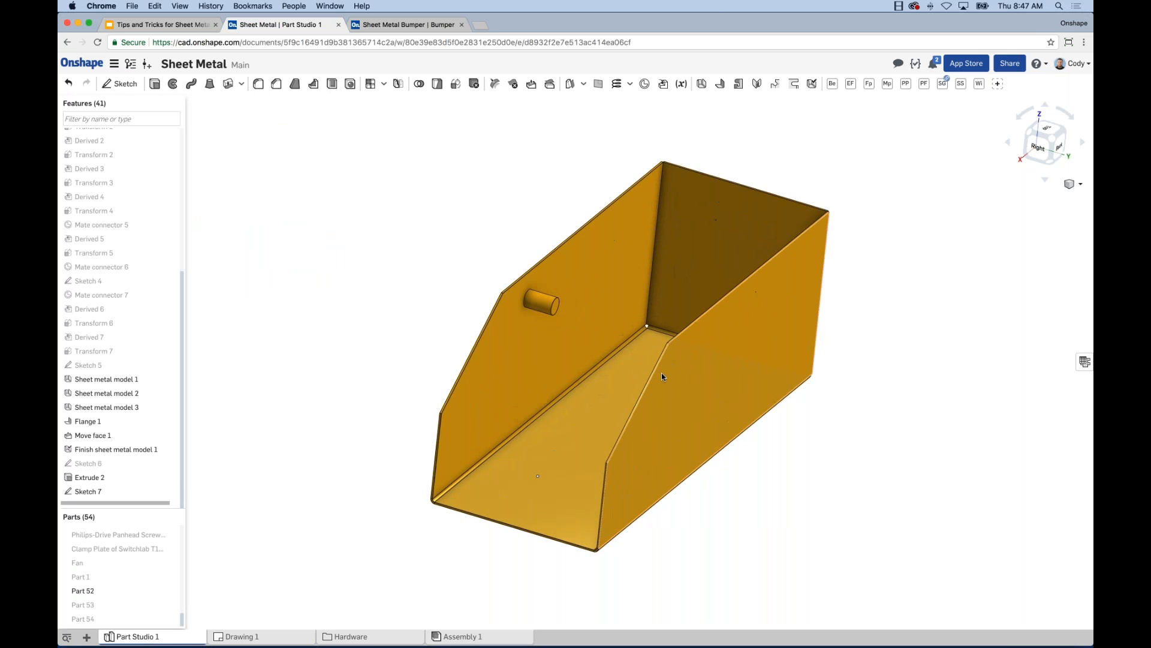
# Step: Switch to the sheet metal tips presentation in Google Slides and bring the last slide thumbnail into view
pyautogui.click(169, 27)
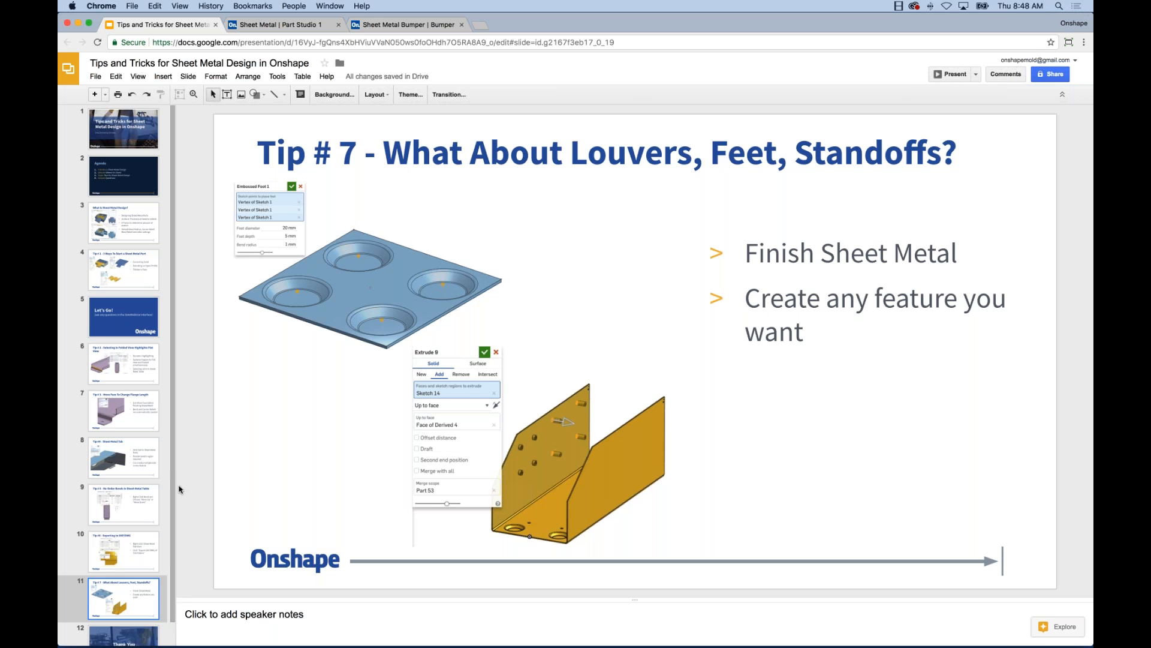
pyautogui.scroll(-1, 173, 497)
pyautogui.scroll(-1, 173, 505)
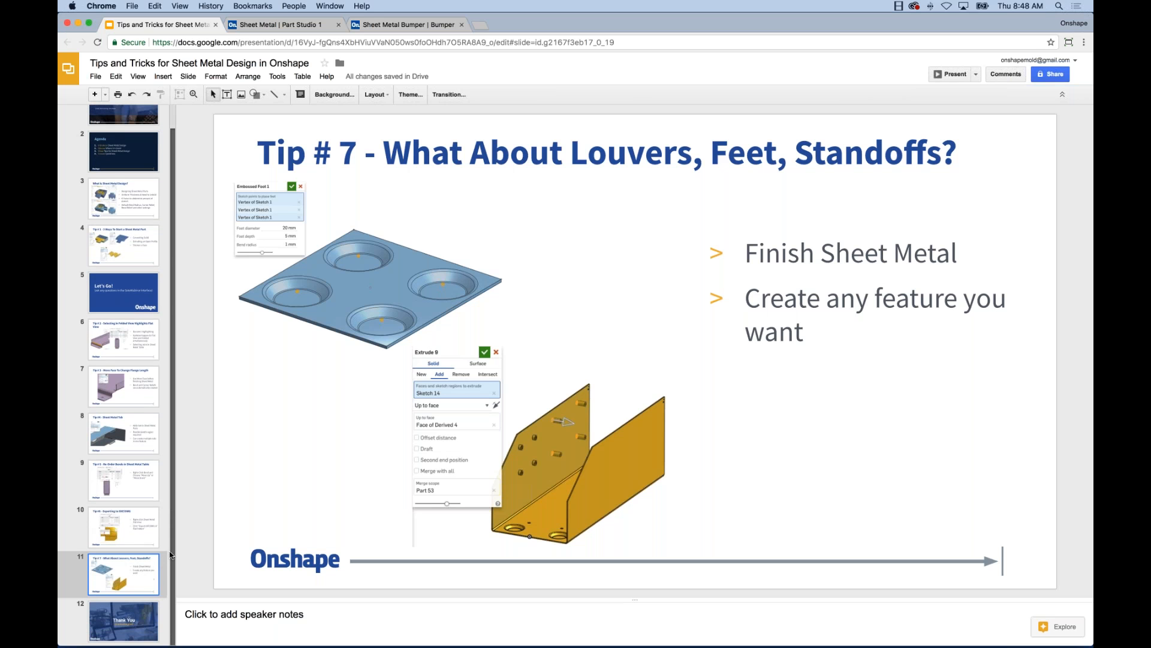